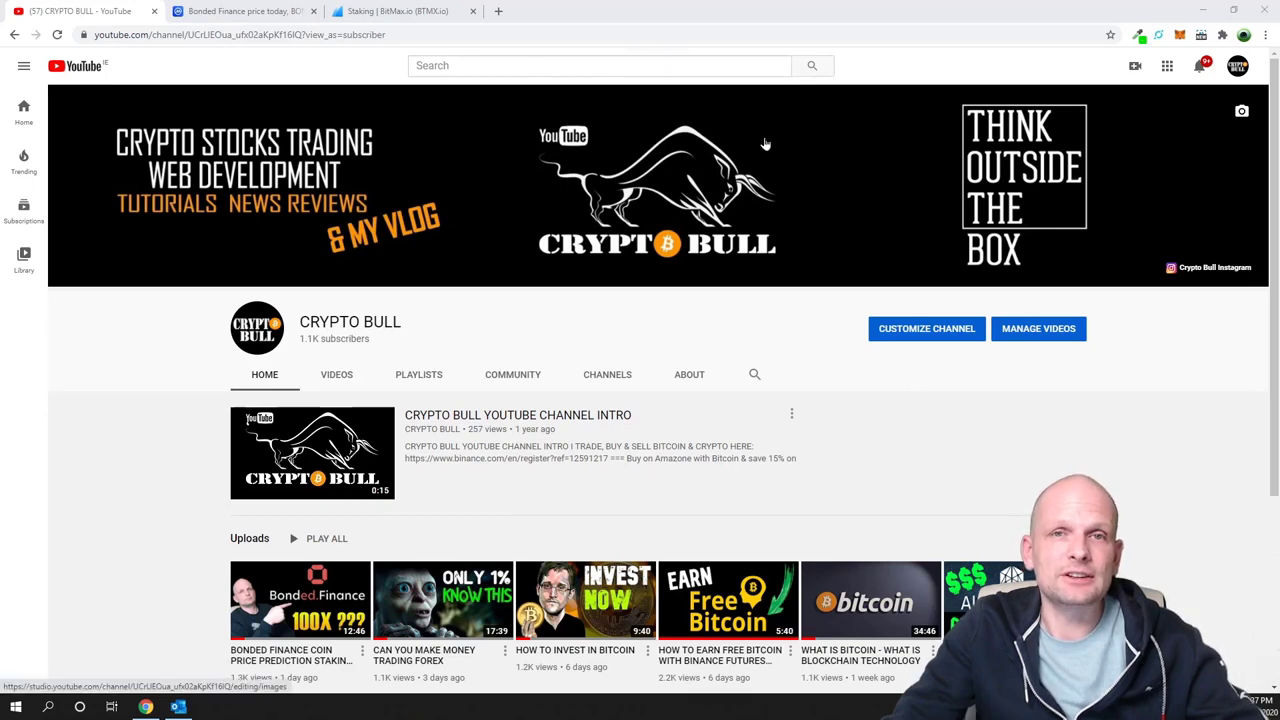
Examine Bonded Finance's Ethereum contract entry on CoinMarketCap and view the BOND token page on Etherscan
left_click(255, 13)
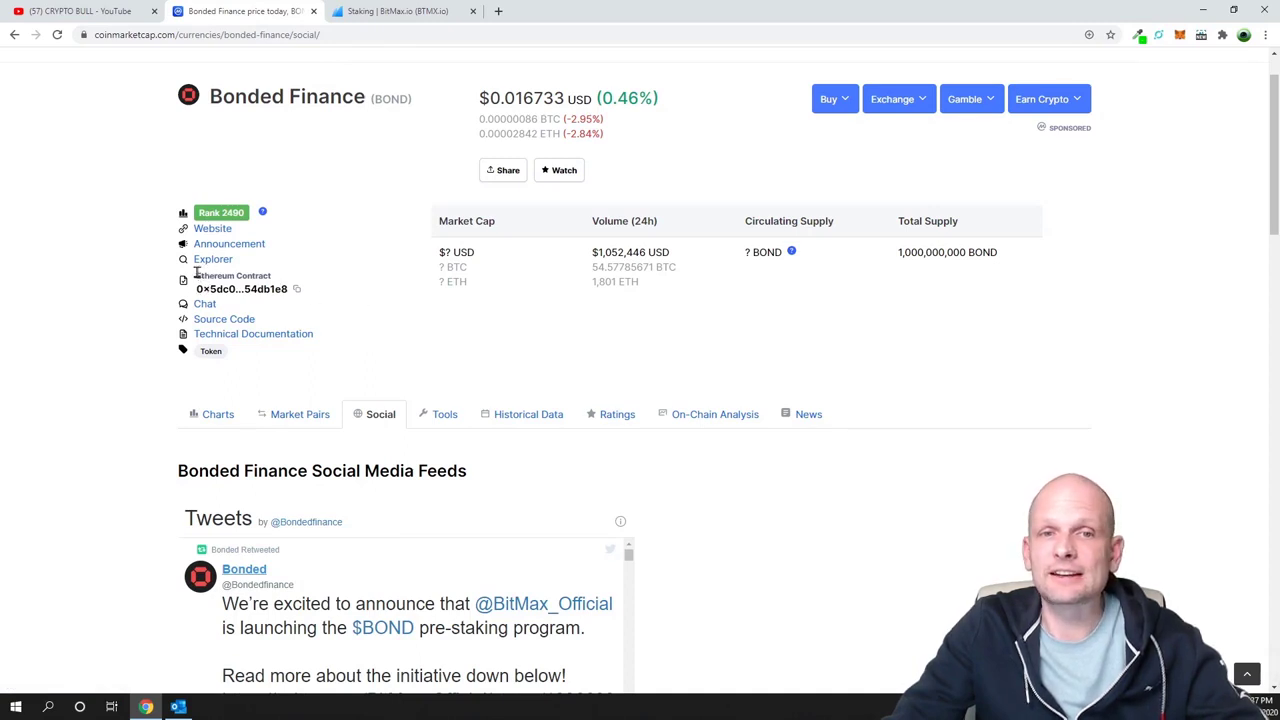
left_click_drag(197, 274, 278, 280)
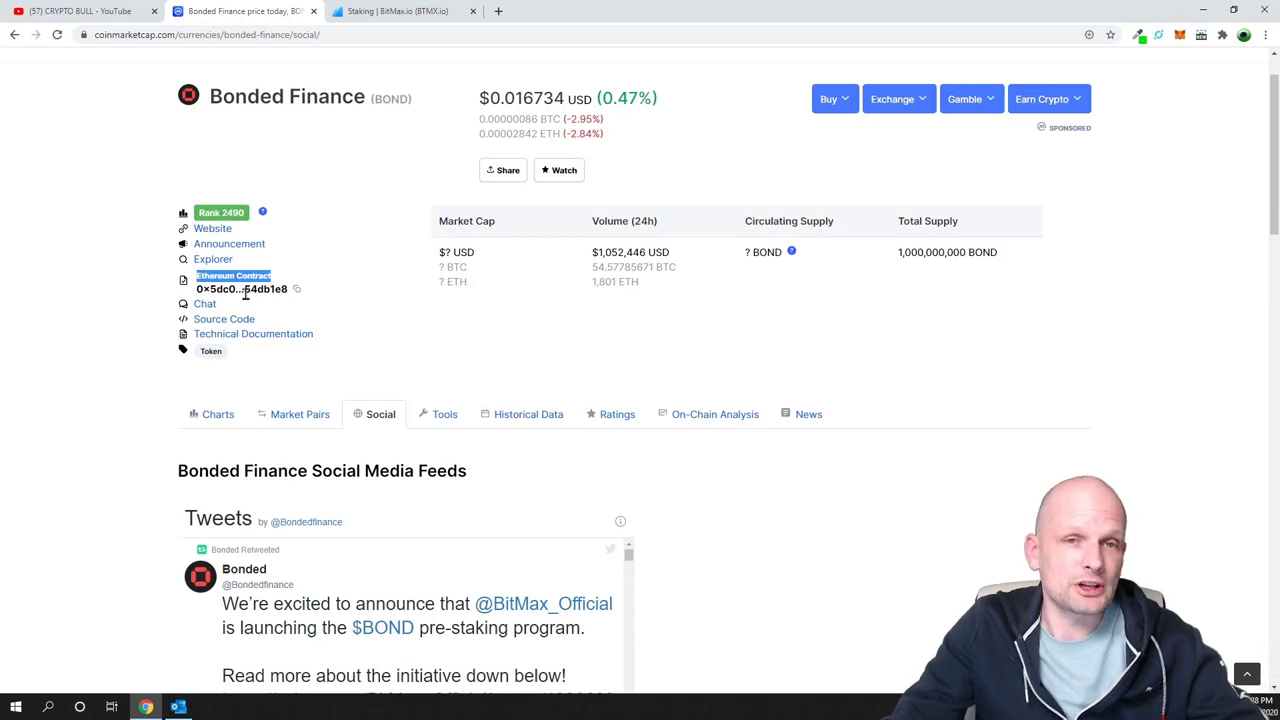
left_click(224, 273)
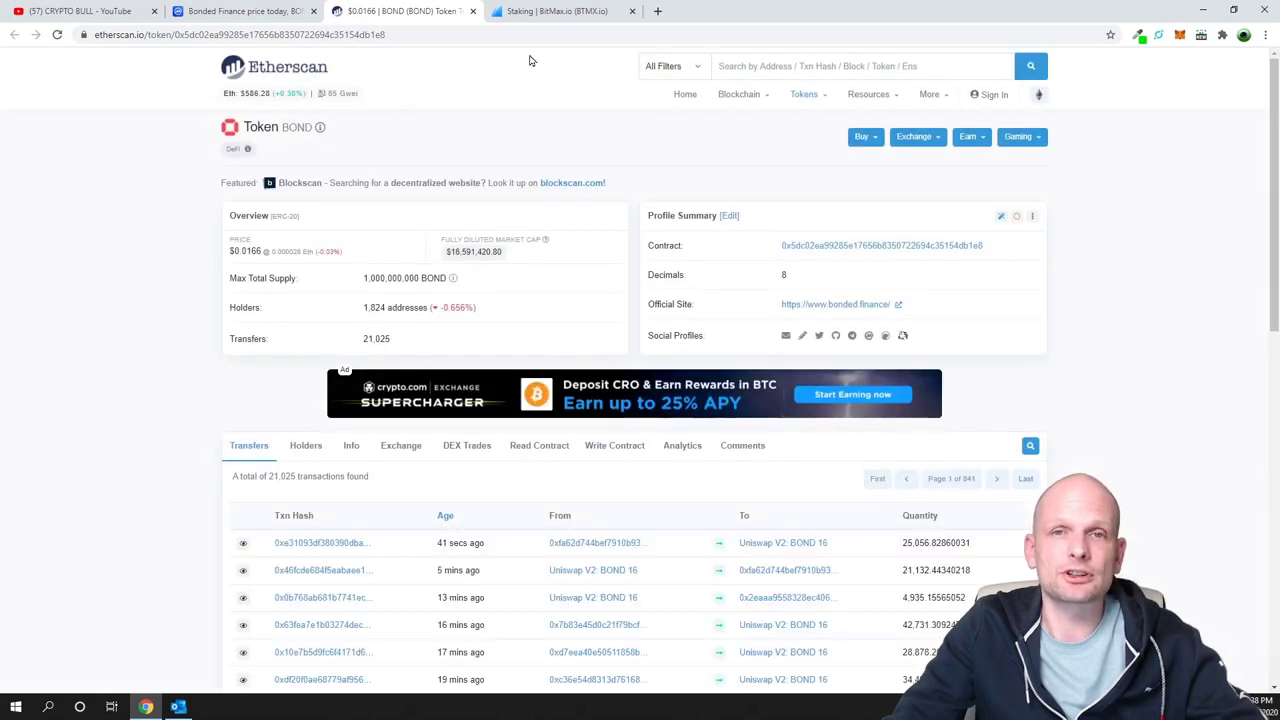
left_click(473, 11)
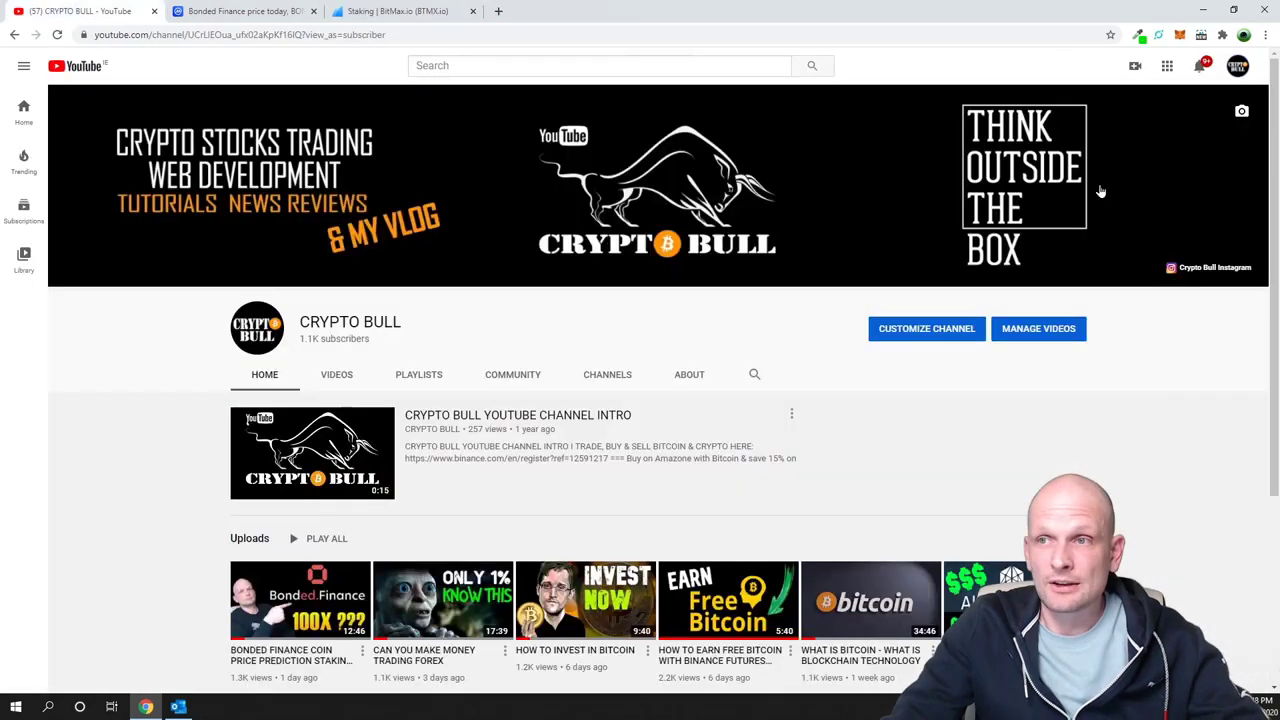
Examine MetaMask's form for restoring an account with a seed phrase and return to the YouTube channel page
left_click(1180, 36)
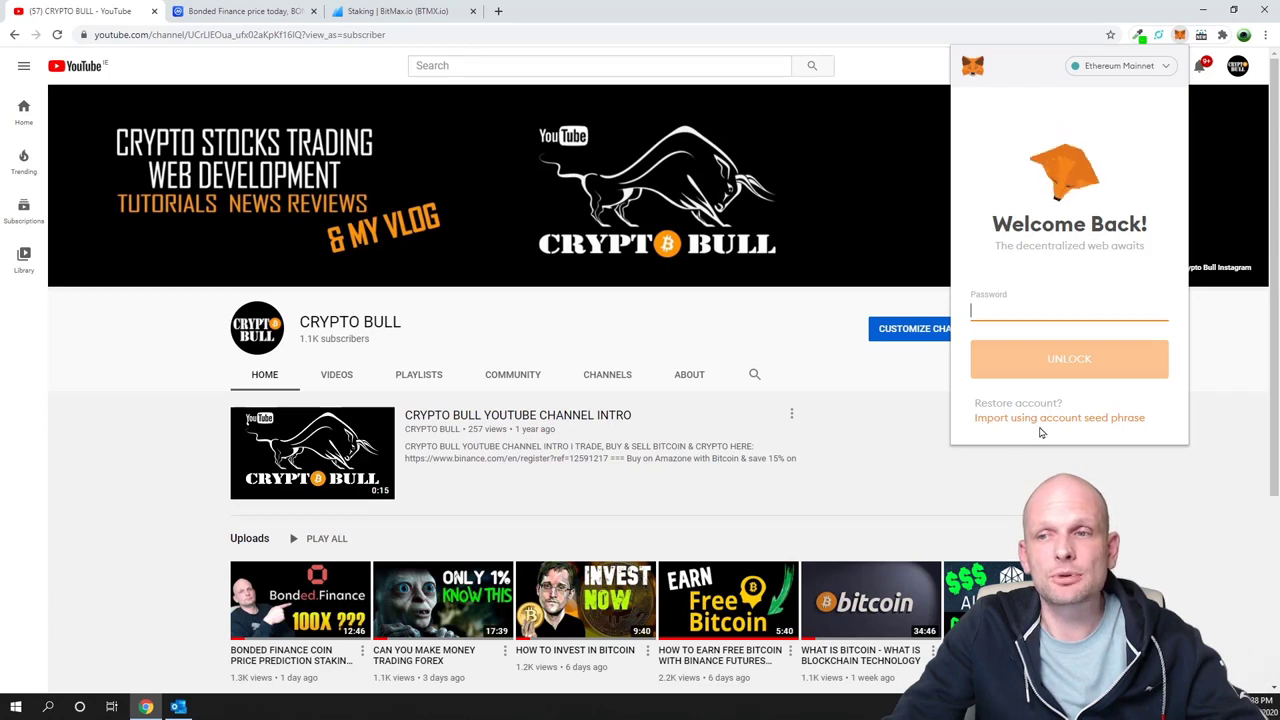
left_click(1127, 425)
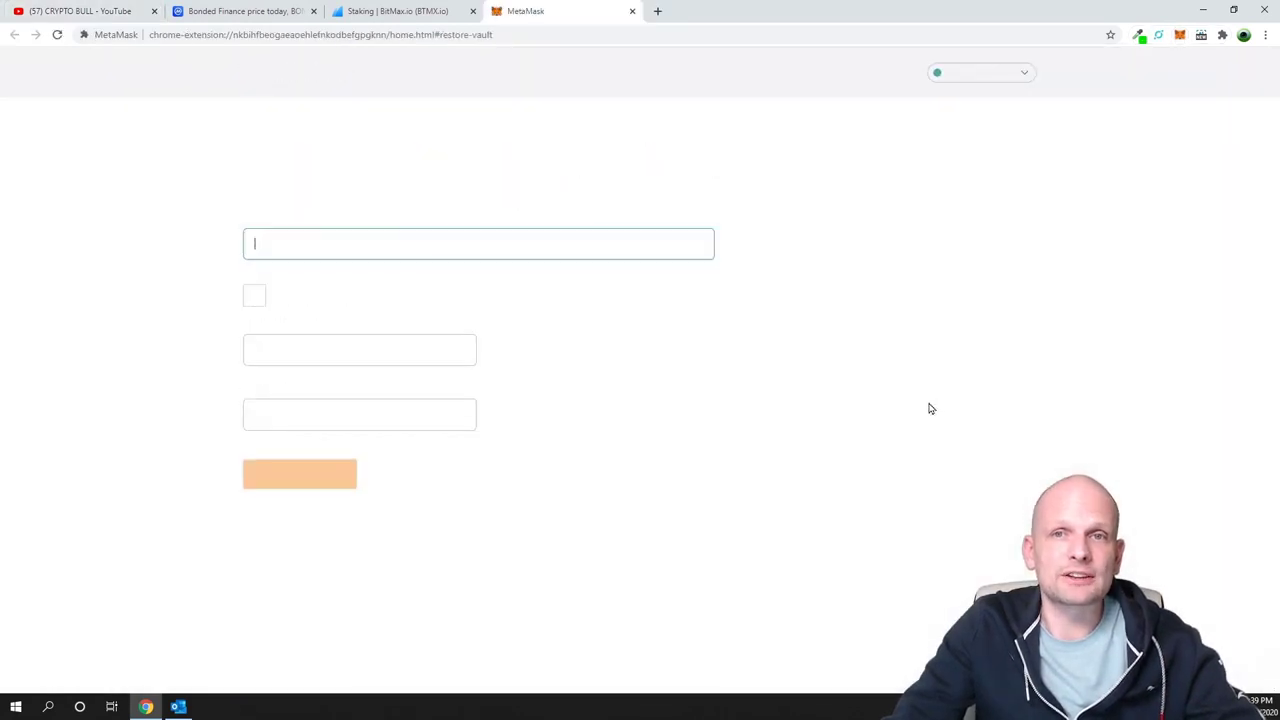
left_click(282, 249)
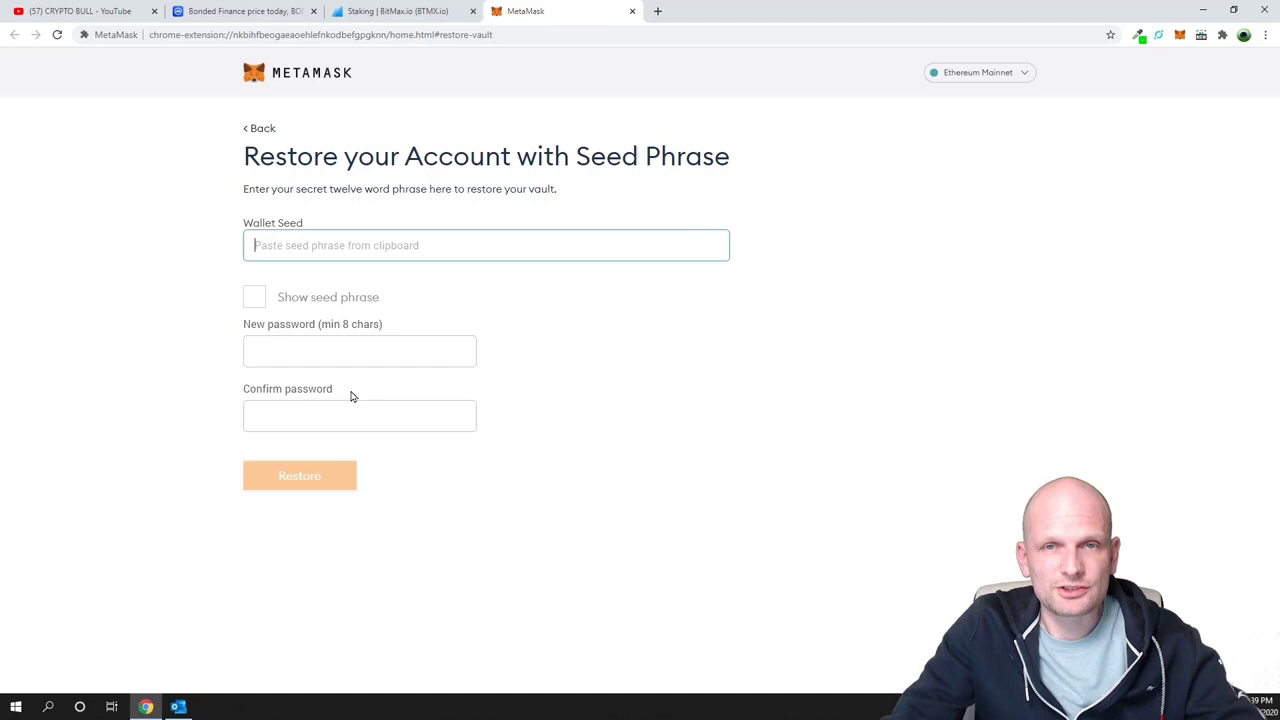
left_click(632, 11)
left_click(110, 13)
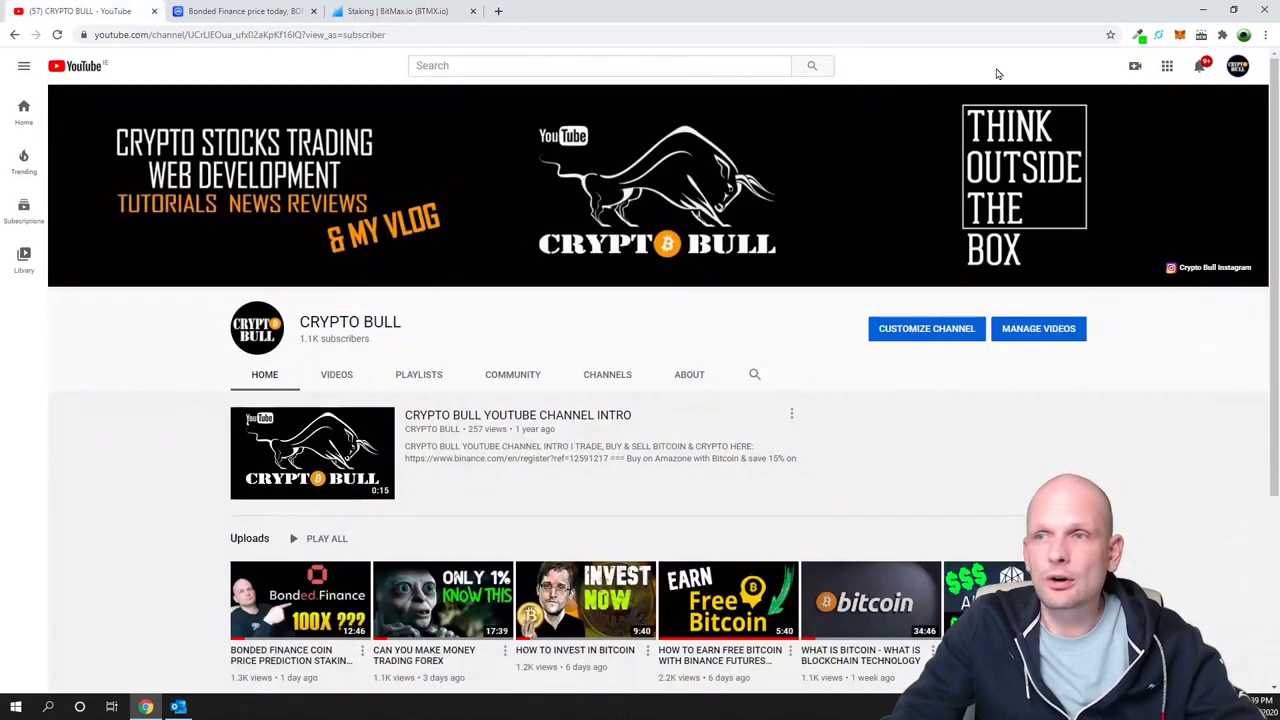
Remove the MetaMask extension from Chrome
left_click(1180, 36)
right_click(1180, 36)
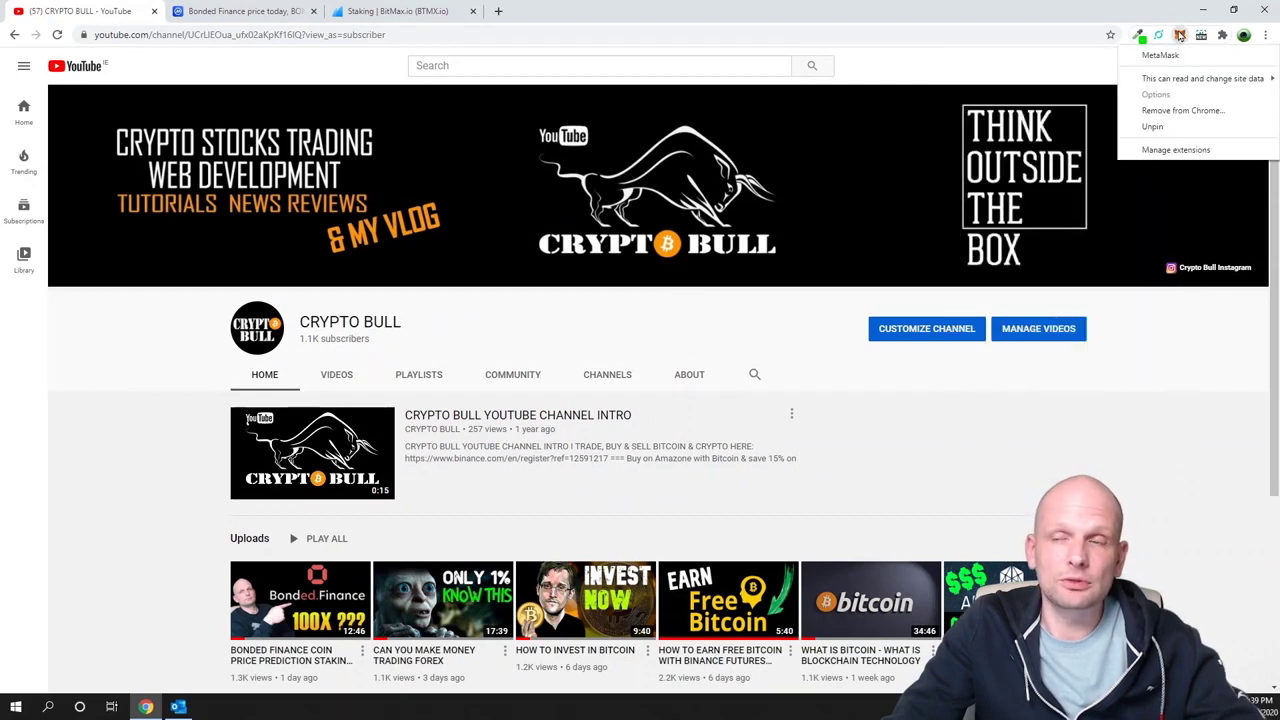
left_click(1173, 111)
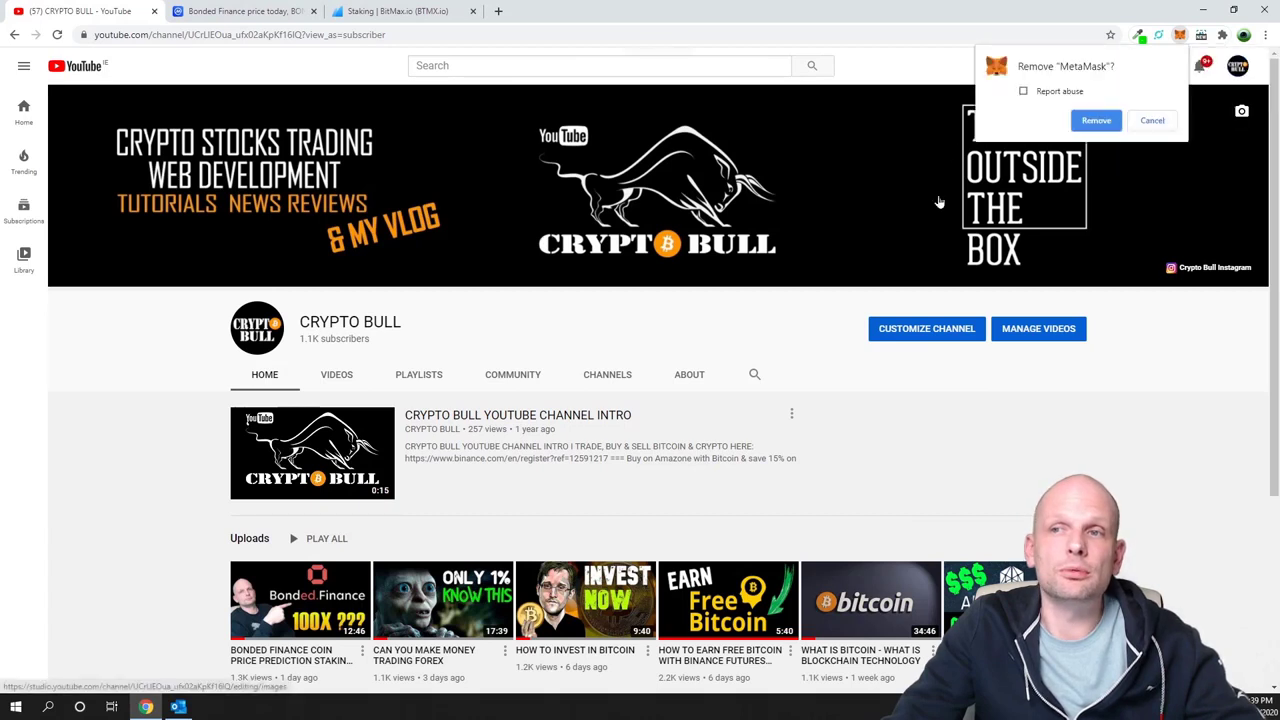
left_click(1095, 121)
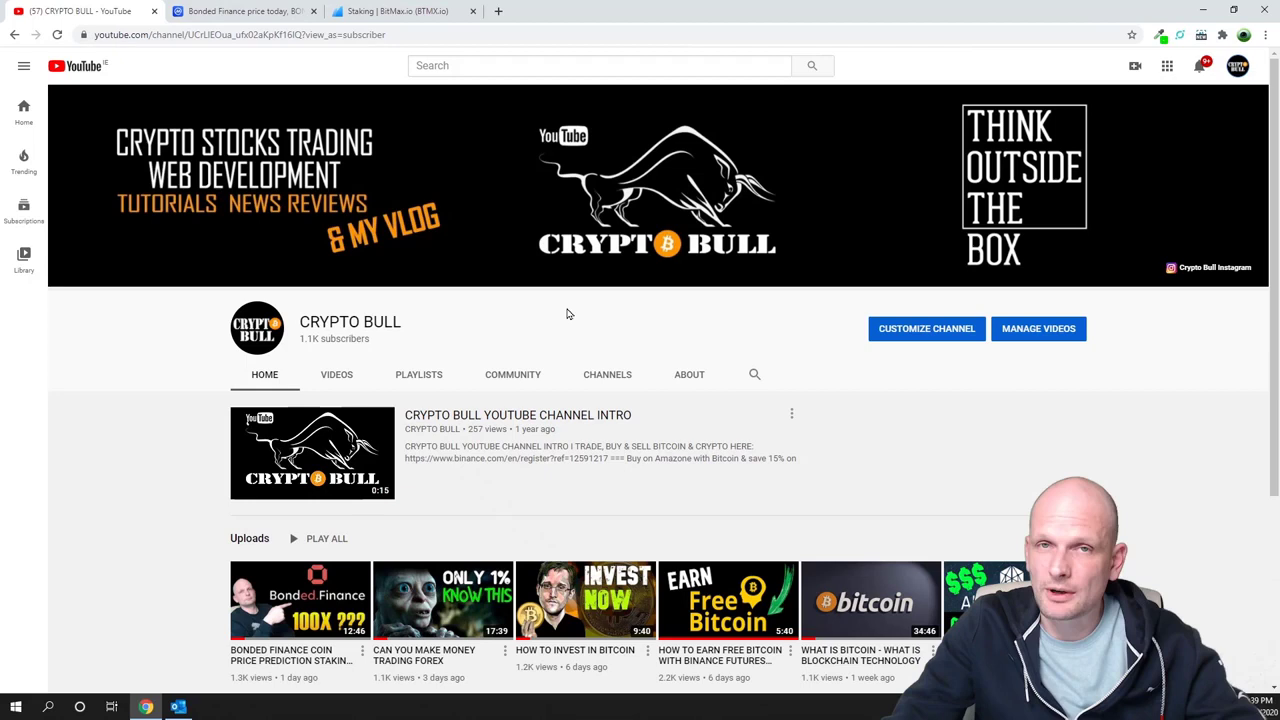
Search Google for "metamask wallet" and open the download page on the official metamask.io site
left_click(498, 13)
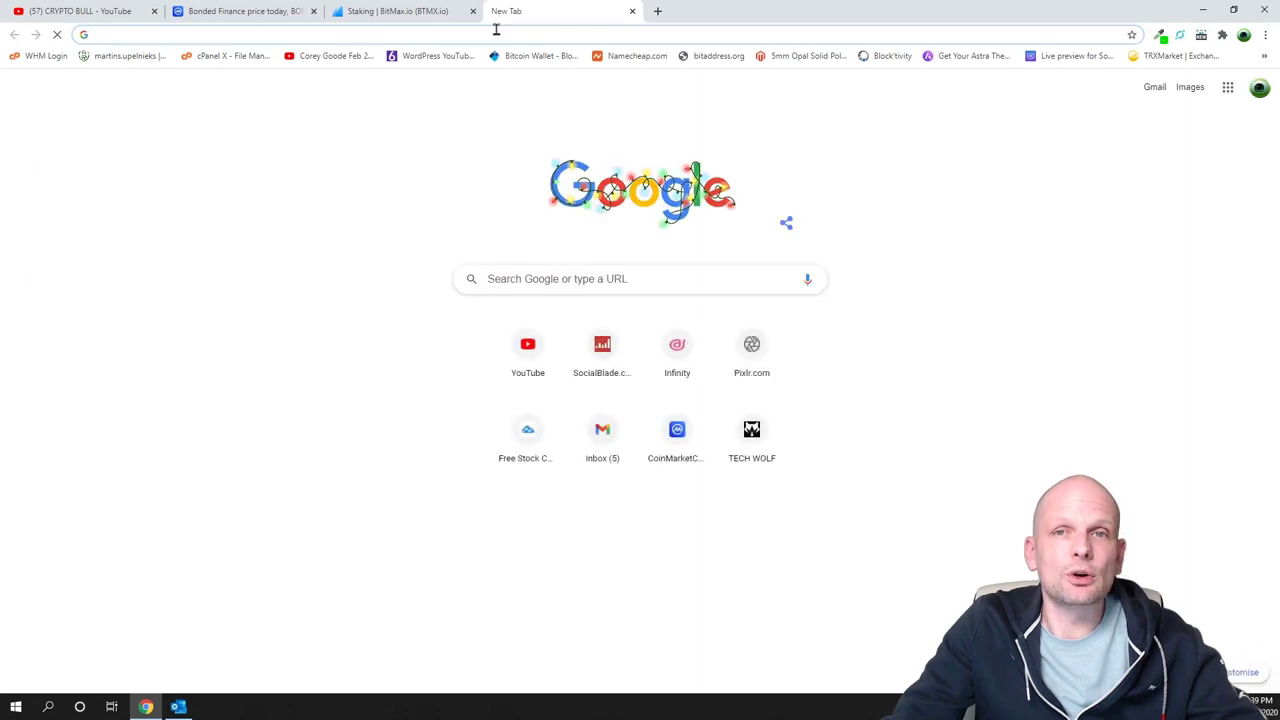
left_click(504, 277)
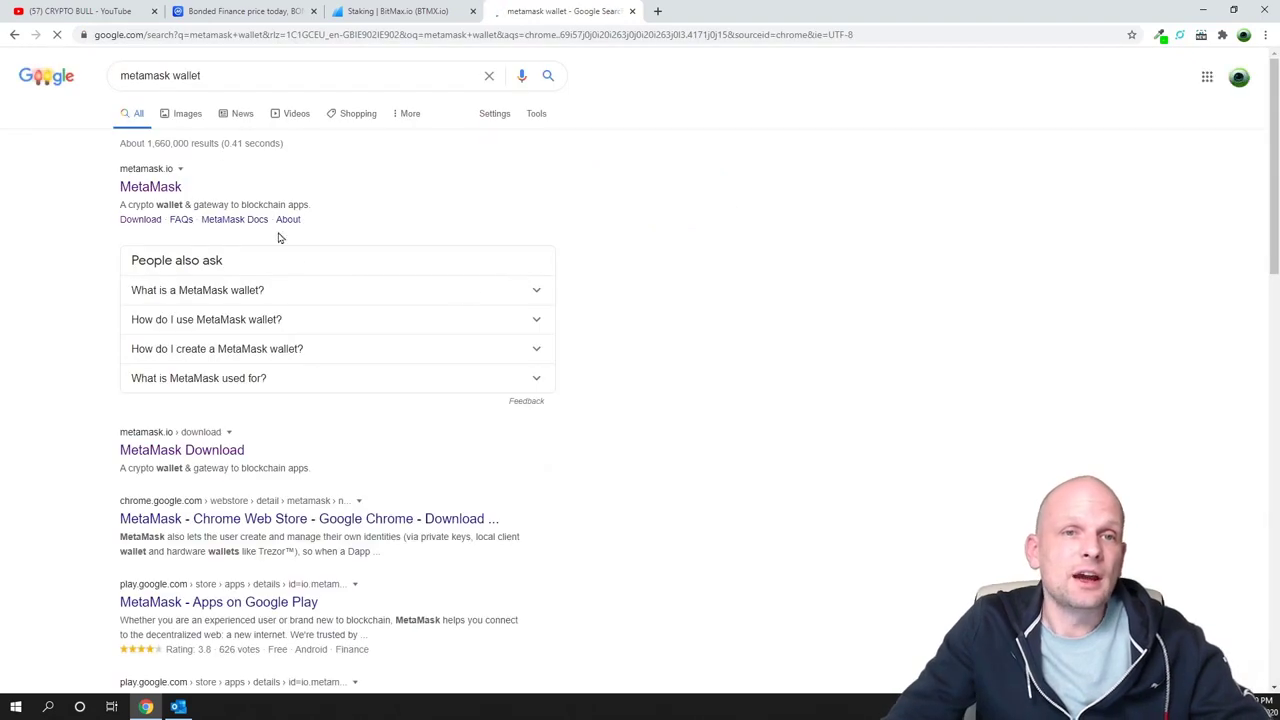
left_click(154, 190)
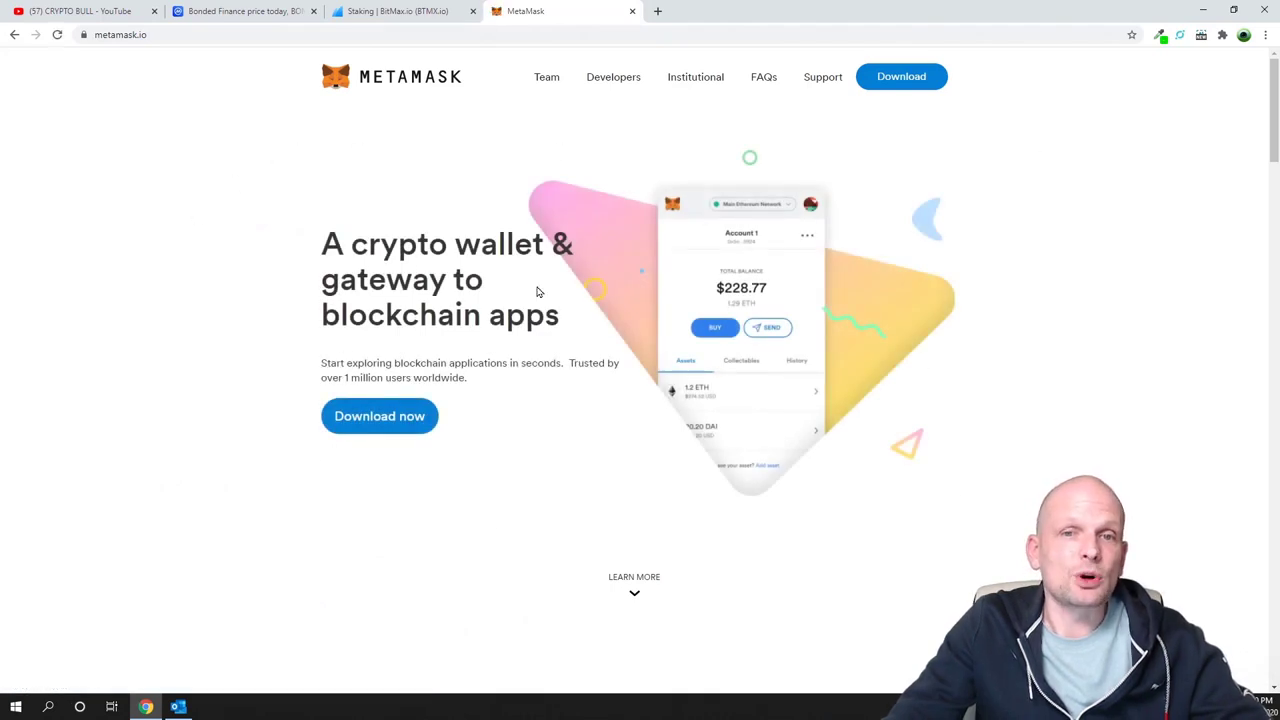
left_click(379, 418)
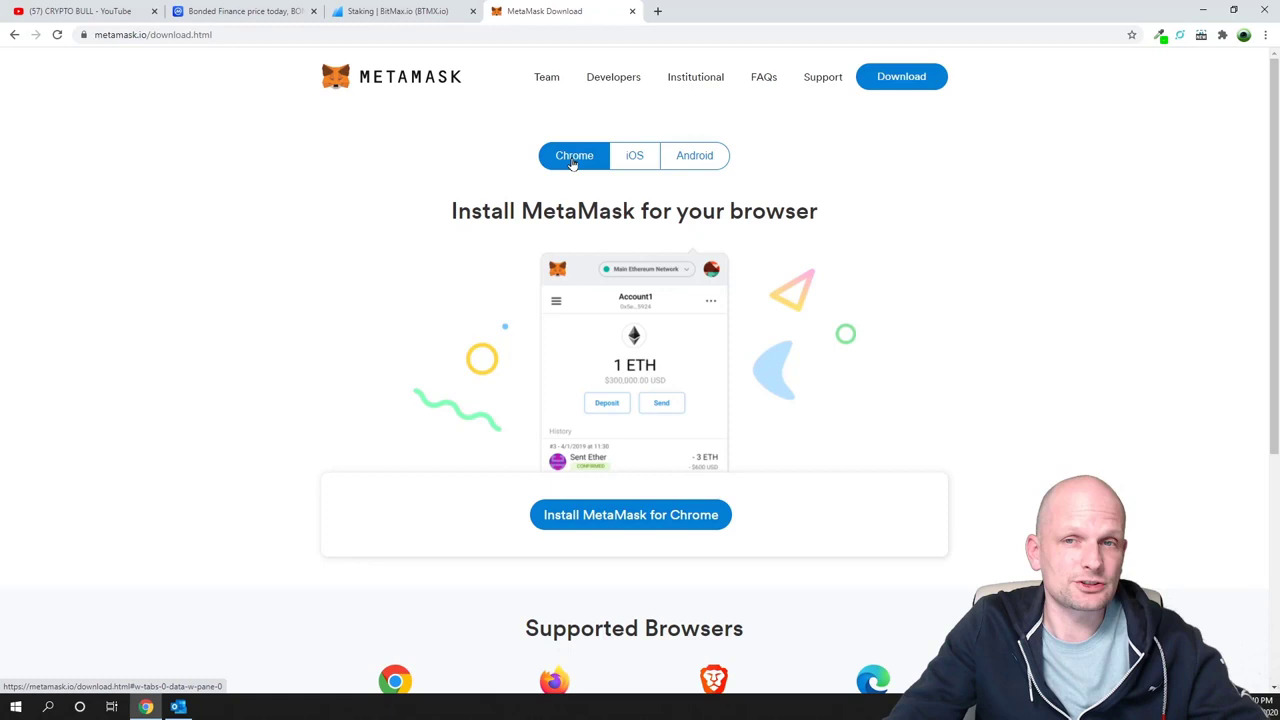
View the iOS and Android versions of the MetaMask download and return to the Chrome version
left_click(634, 159)
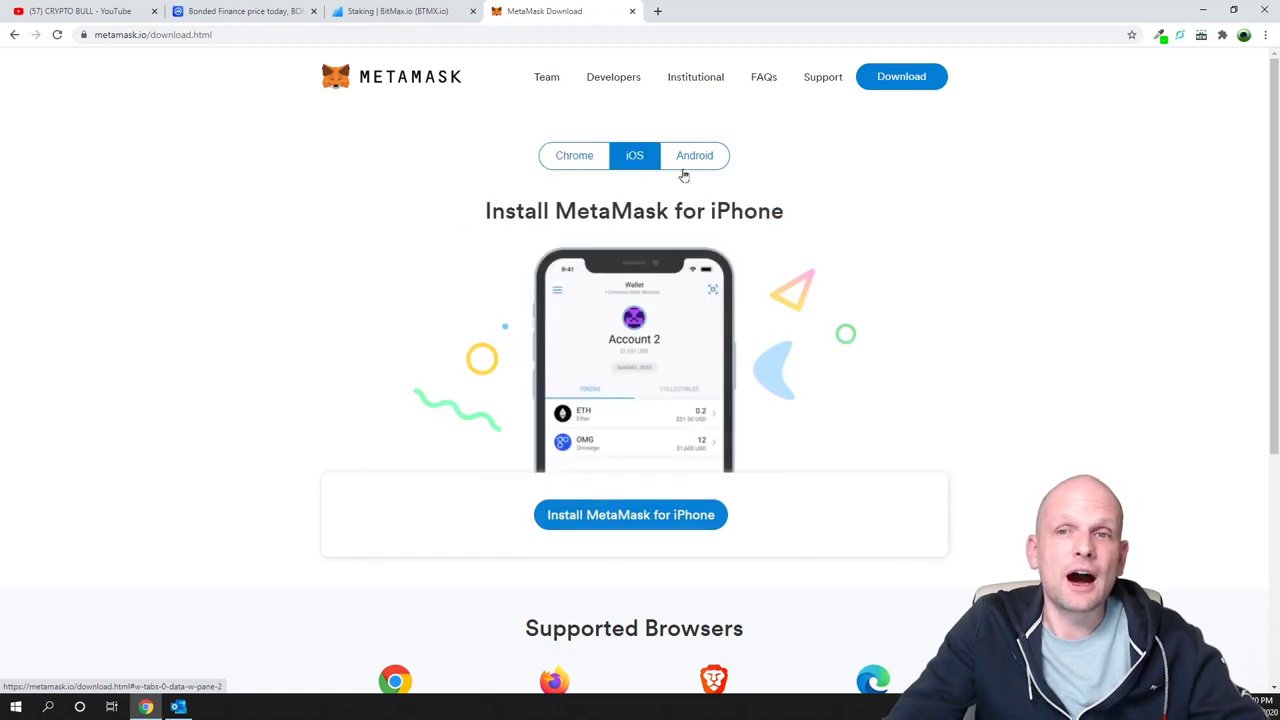
left_click(692, 164)
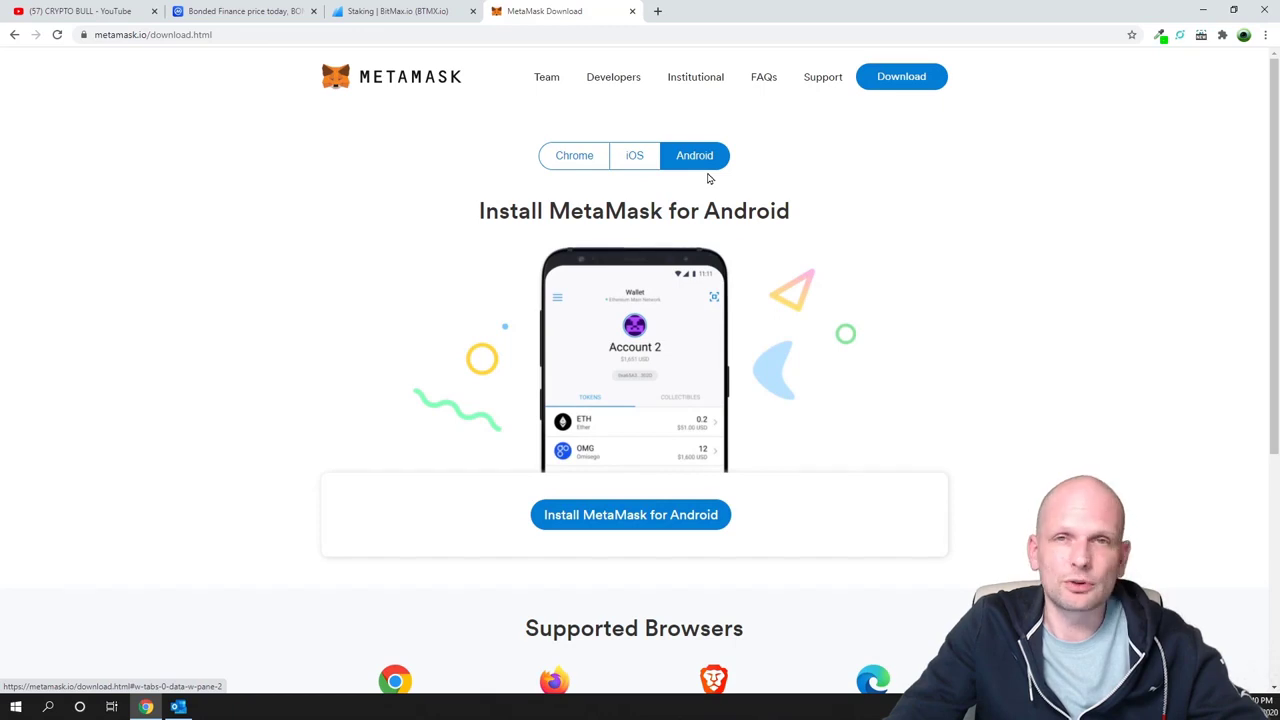
left_click(574, 164)
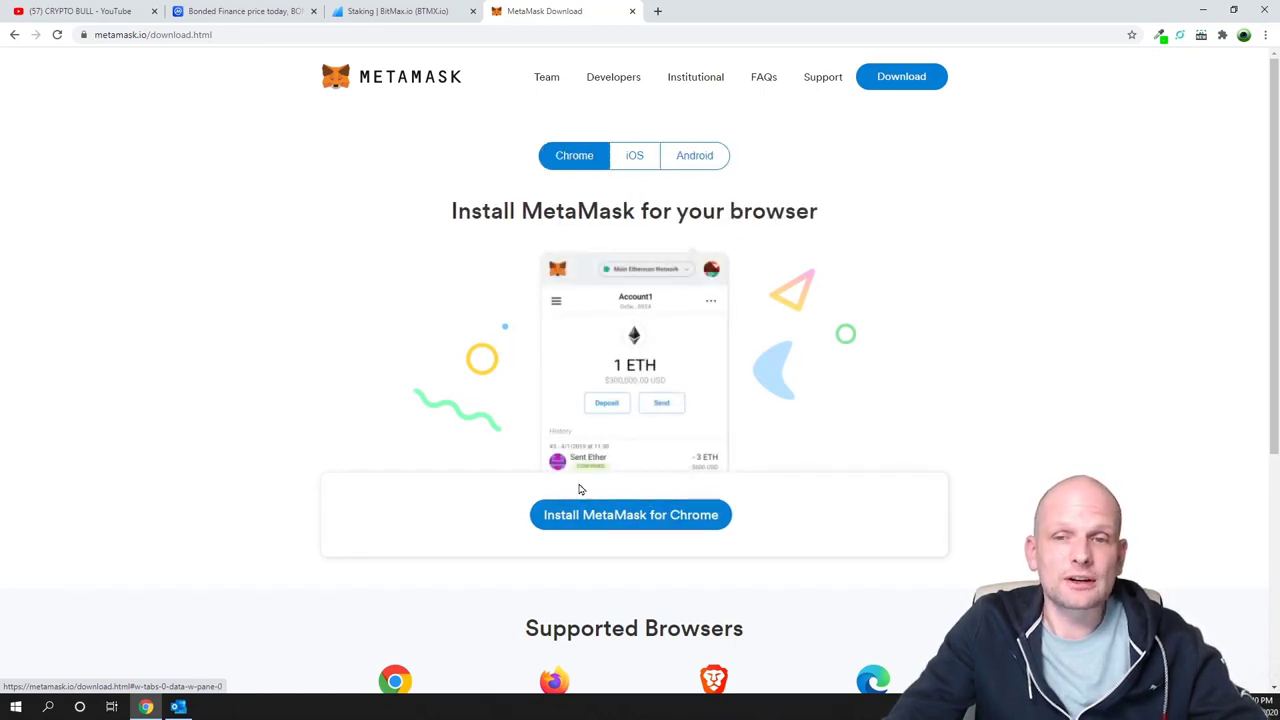
Install the MetaMask extension for Chrome from the Chrome Web Store
left_click(583, 518)
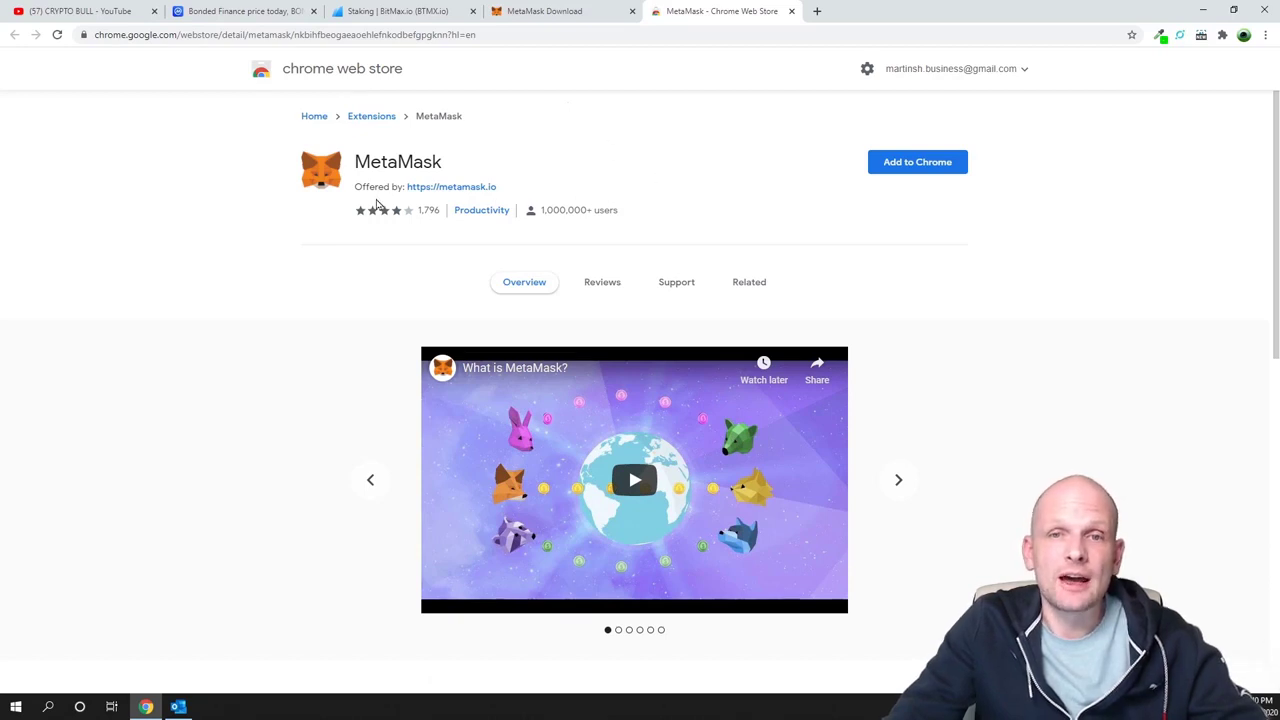
left_click(914, 168)
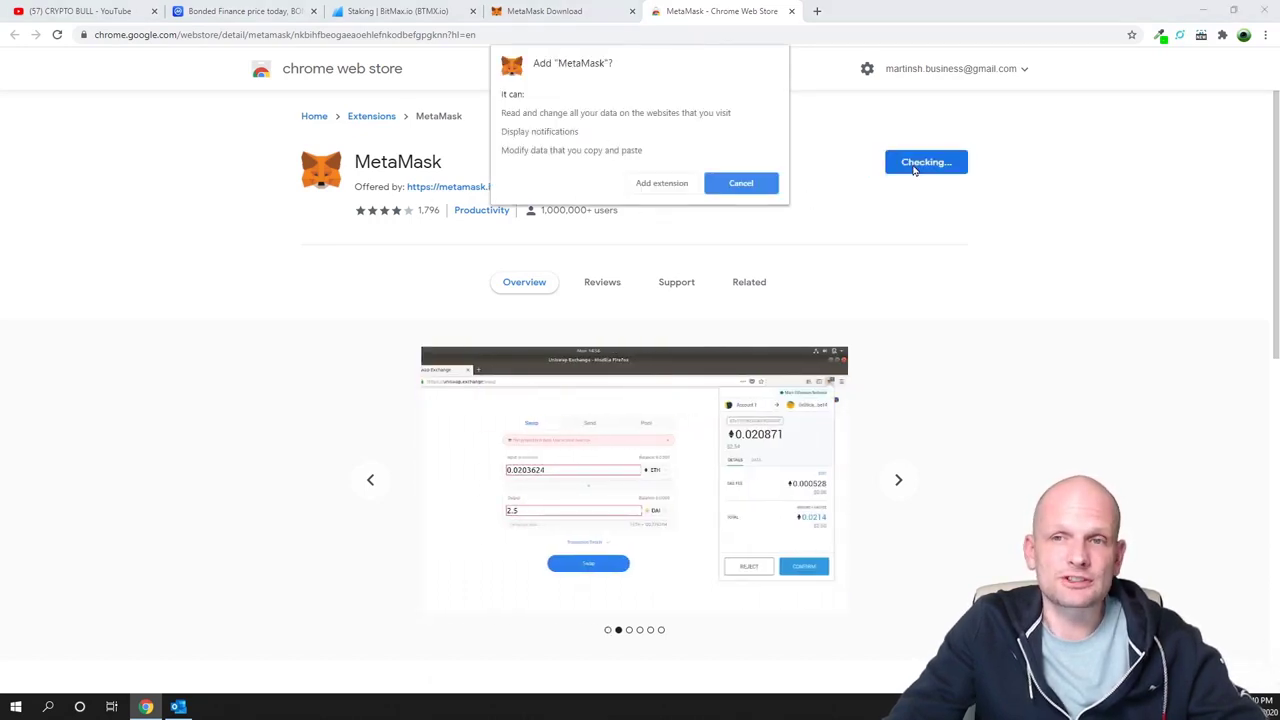
left_click(661, 183)
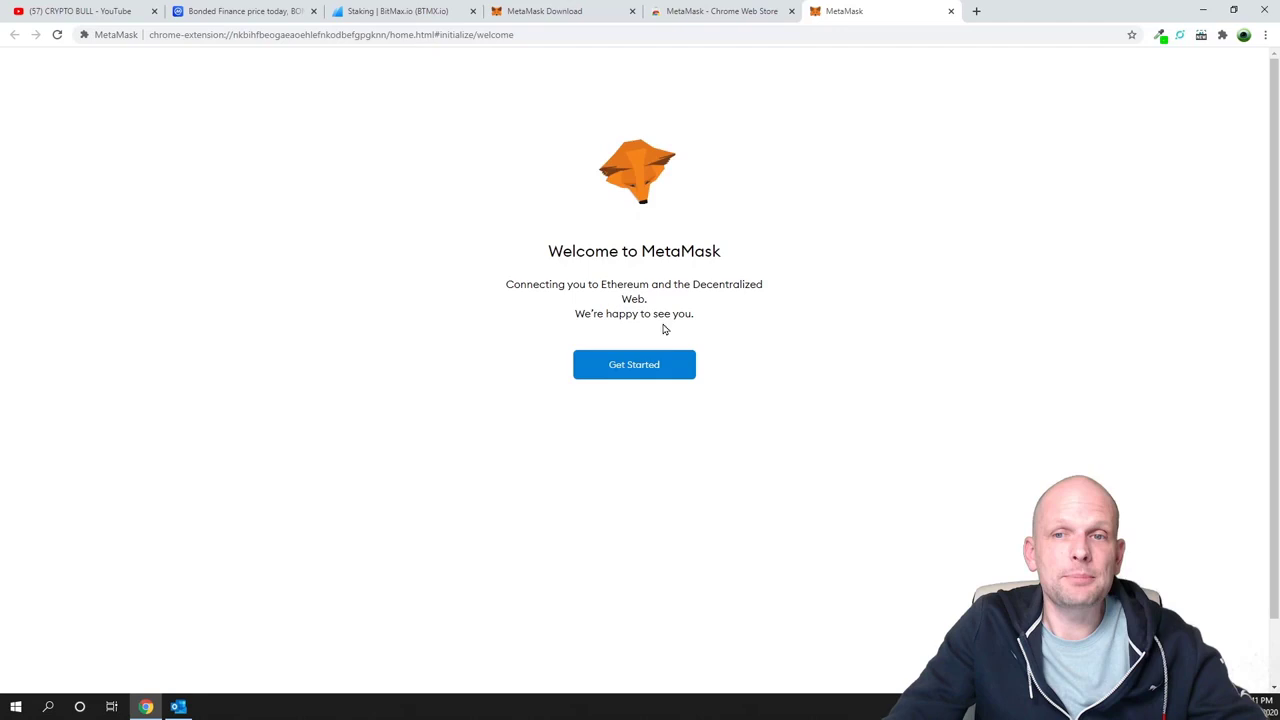
Start the MetaMask setup by choosing to create a new wallet and agree to share usage data
left_click(628, 366)
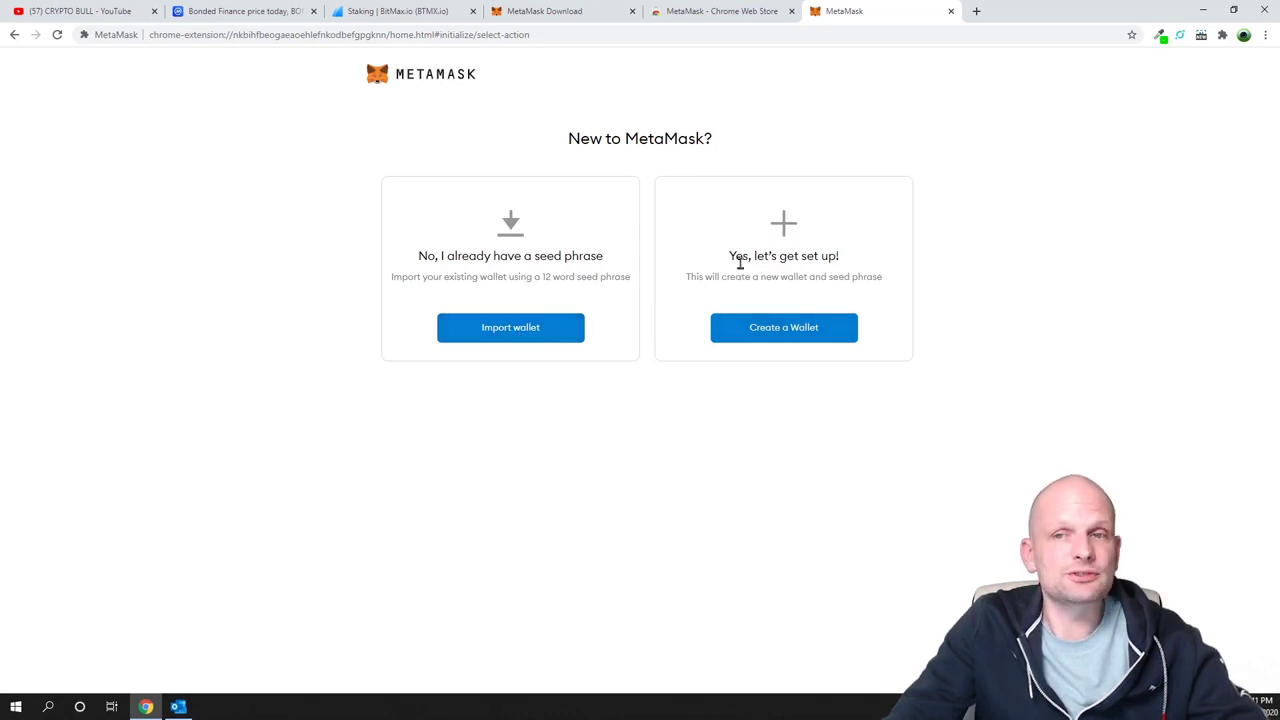
left_click(769, 330)
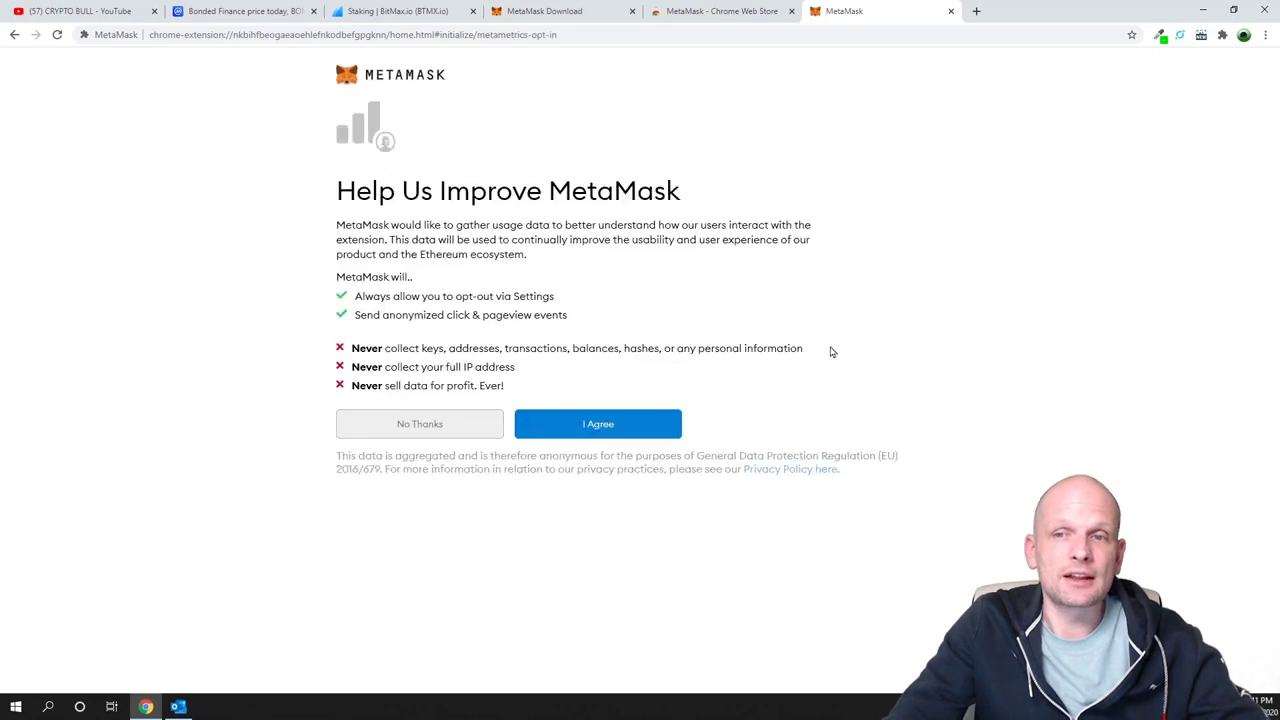
left_click(597, 426)
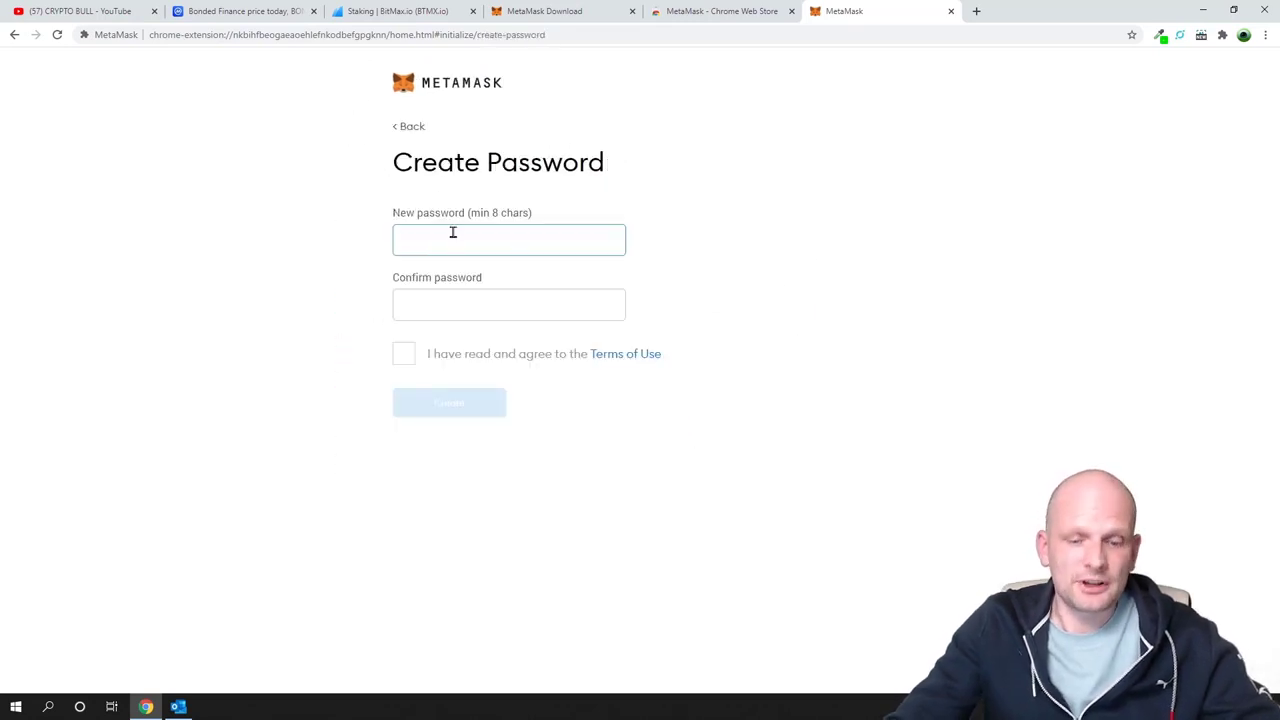
Create the new wallet by entering and confirming its password and accepting the Terms of Use
type("******")
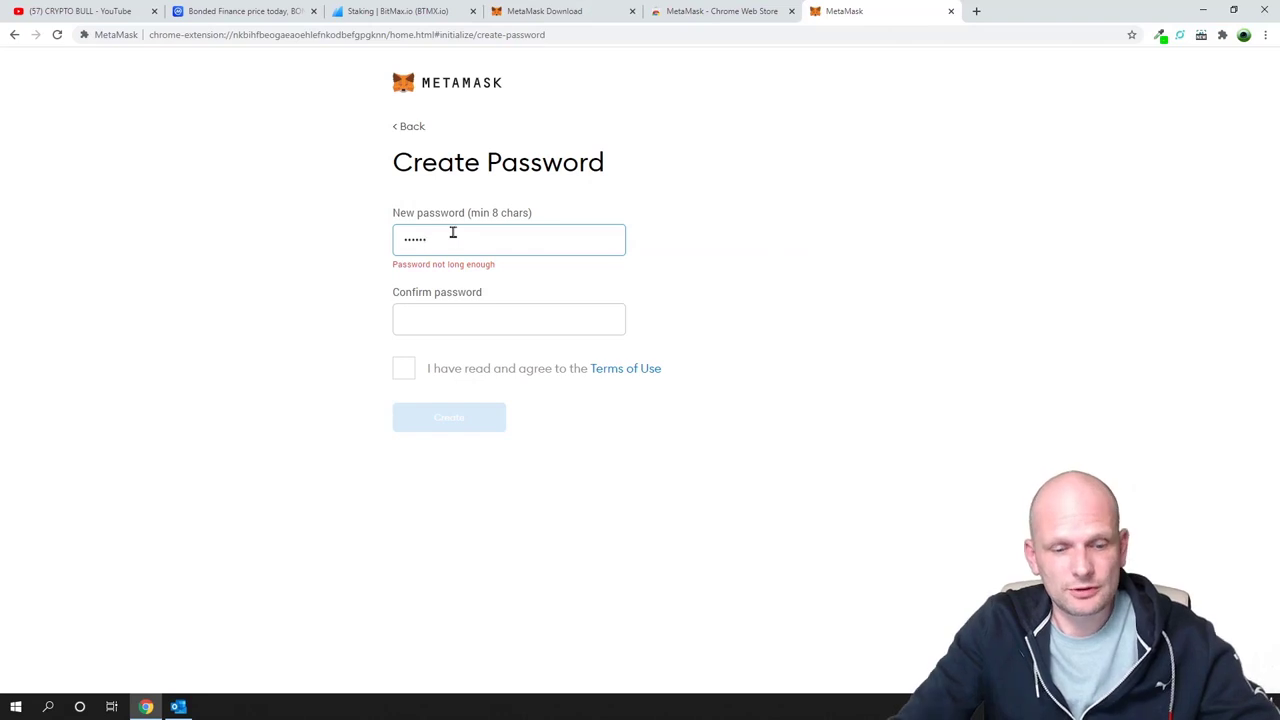
type("***")
left_click(470, 313)
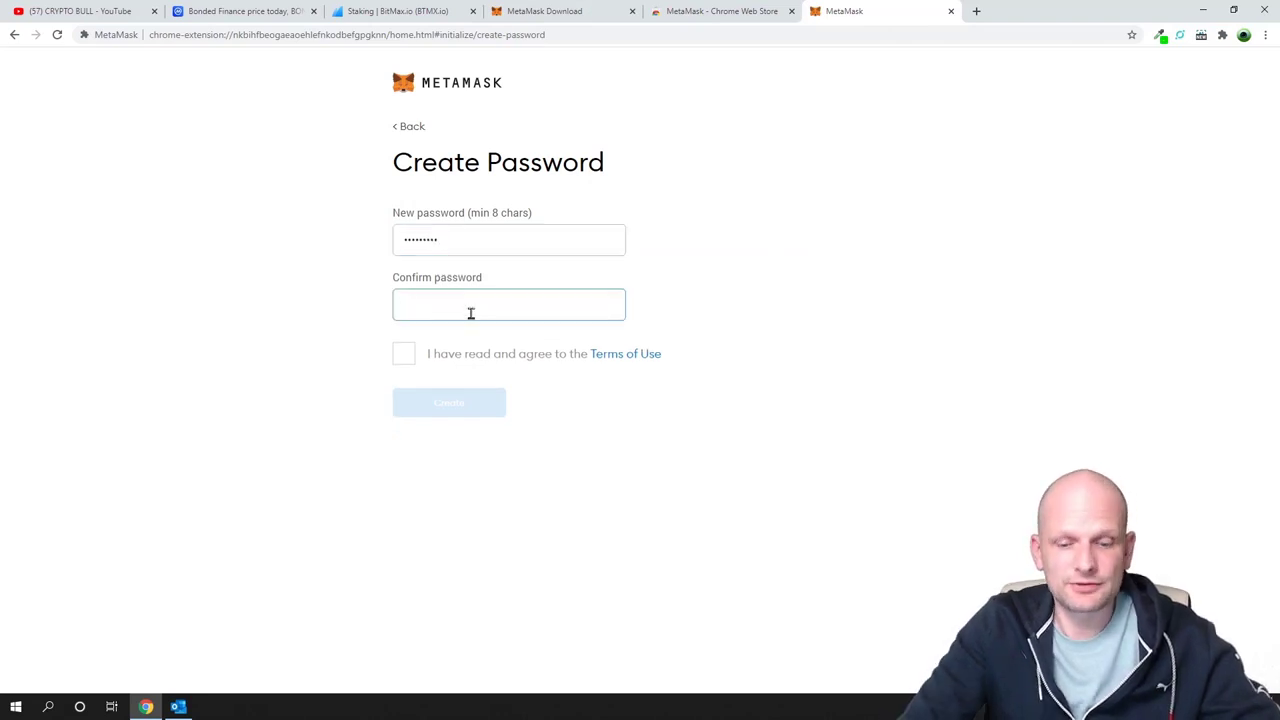
type("*********")
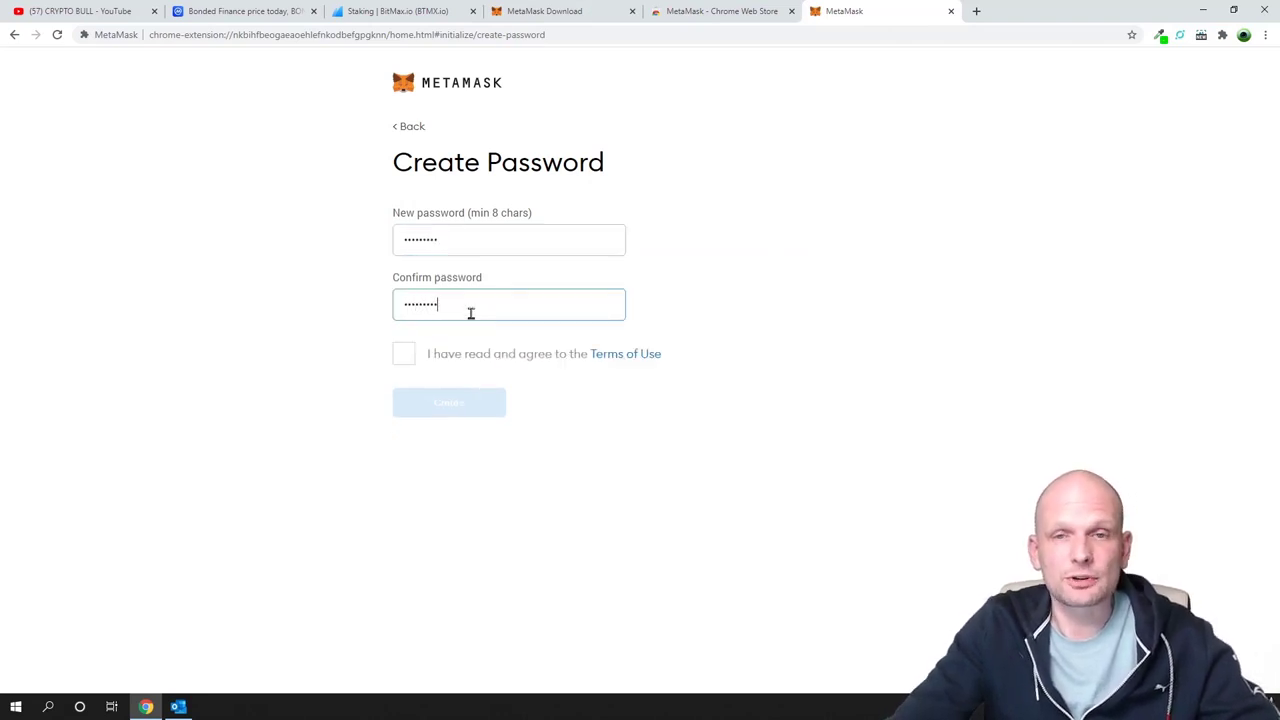
left_click(403, 354)
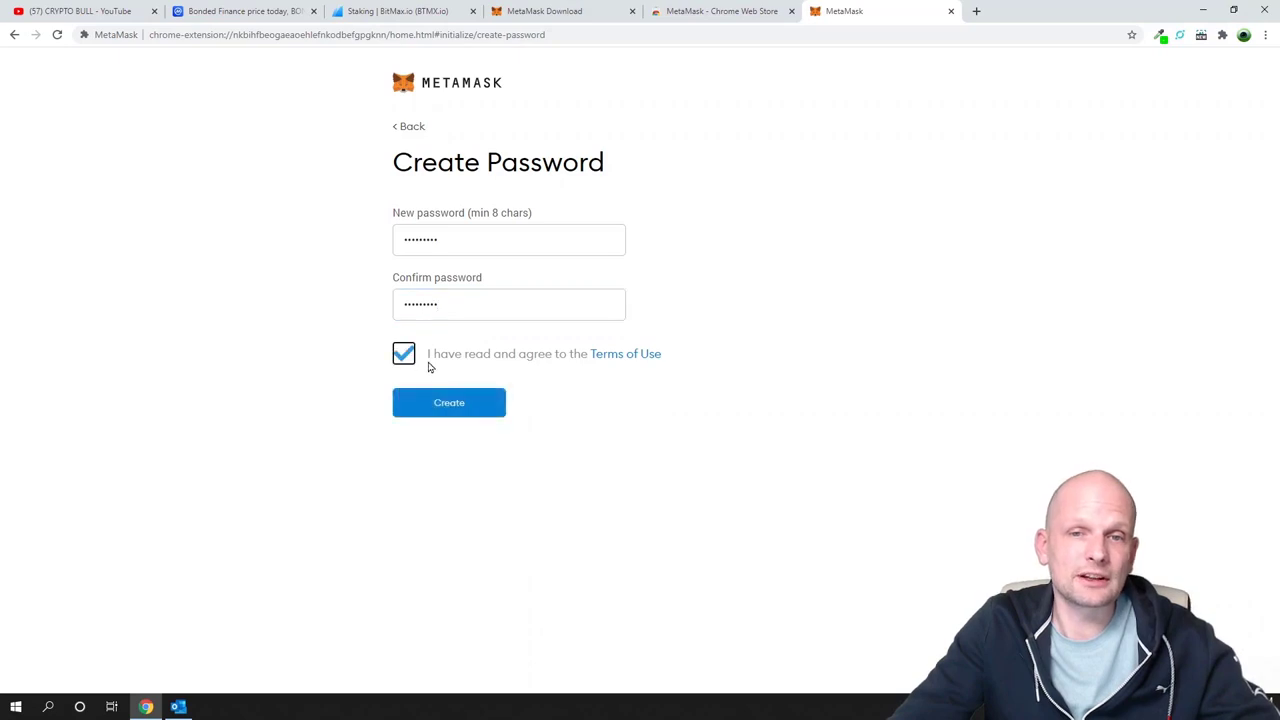
key("Return")
Reveal the wallet's secret backup phrase and select all of its words
left_click_drag(393, 138, 580, 184)
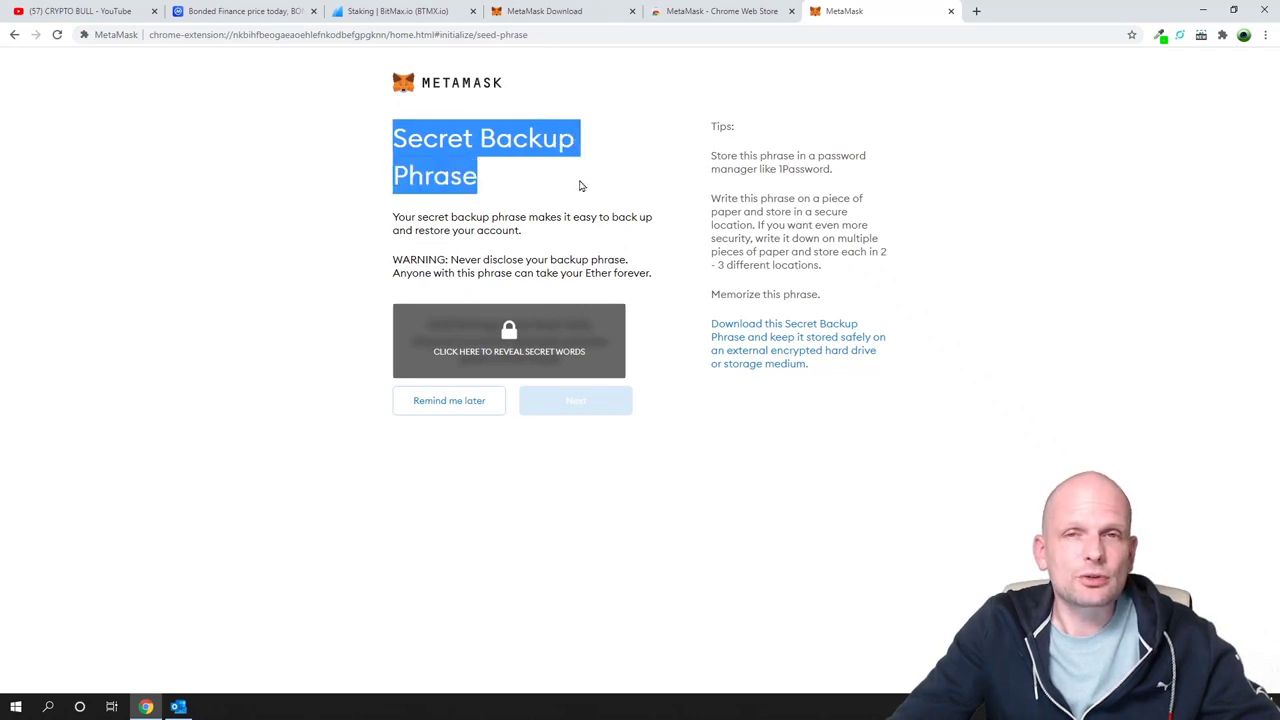
left_click(535, 347)
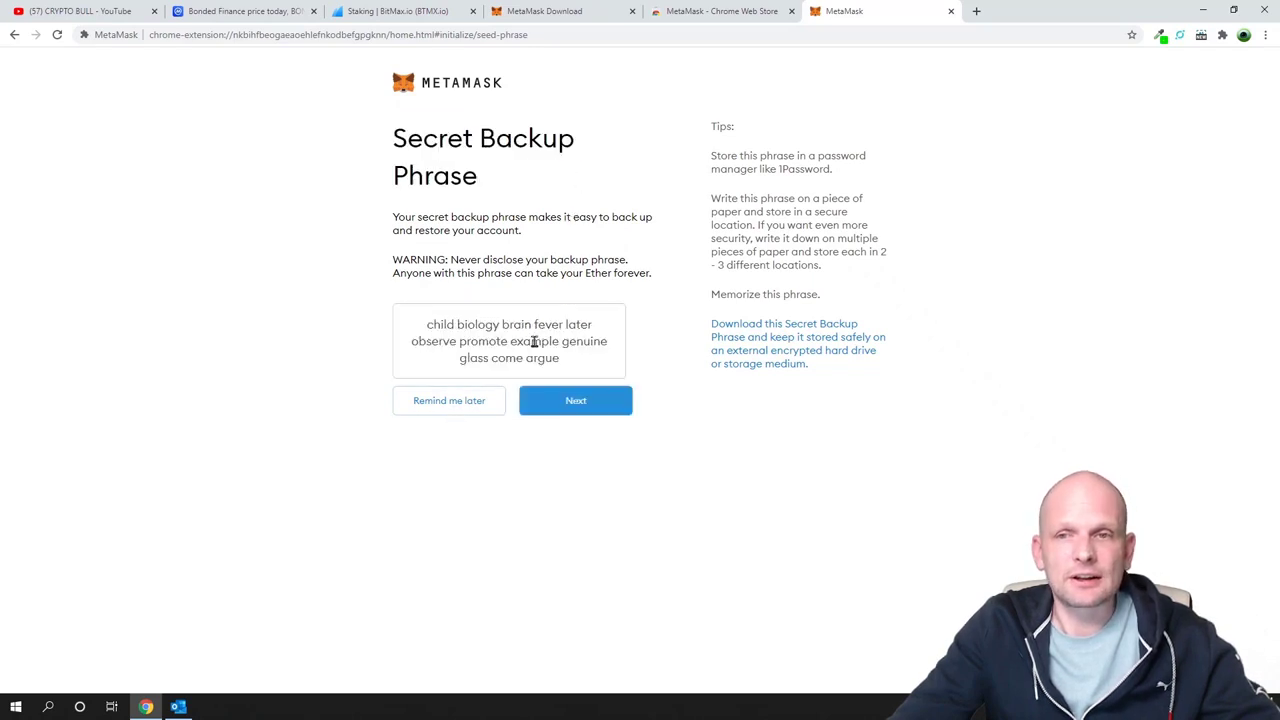
left_click_drag(428, 321, 573, 362)
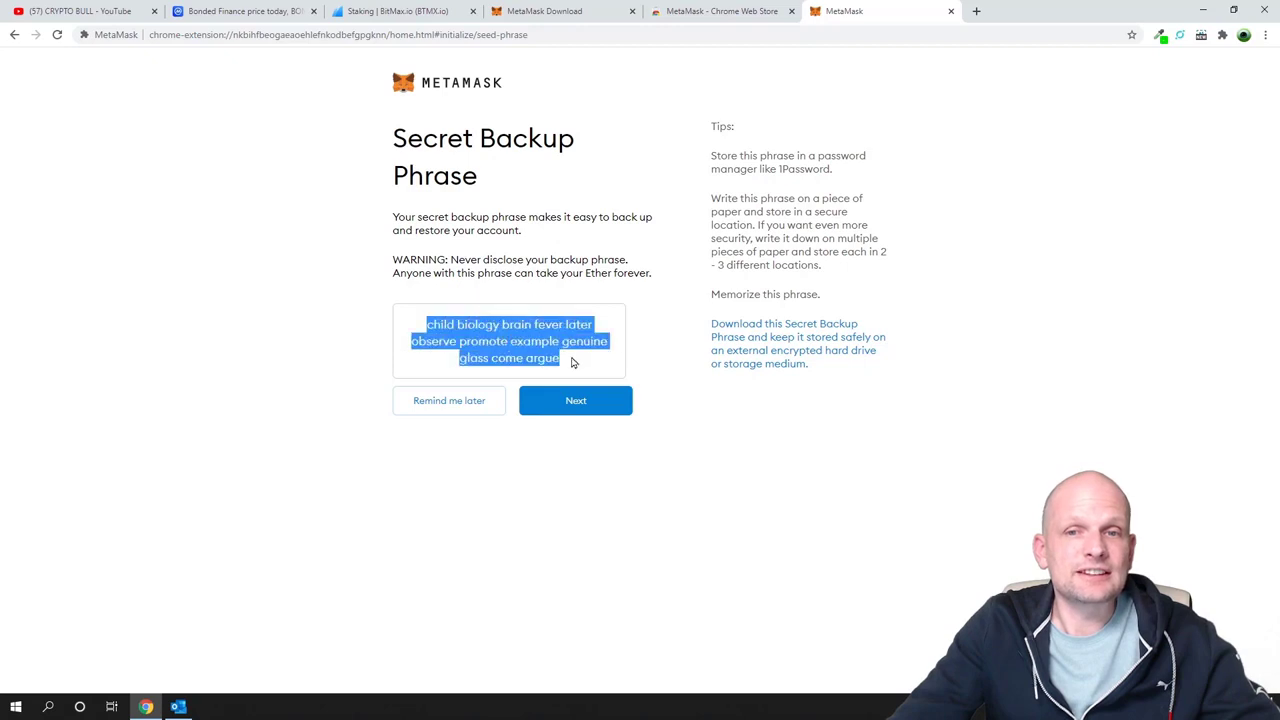
left_click(427, 325)
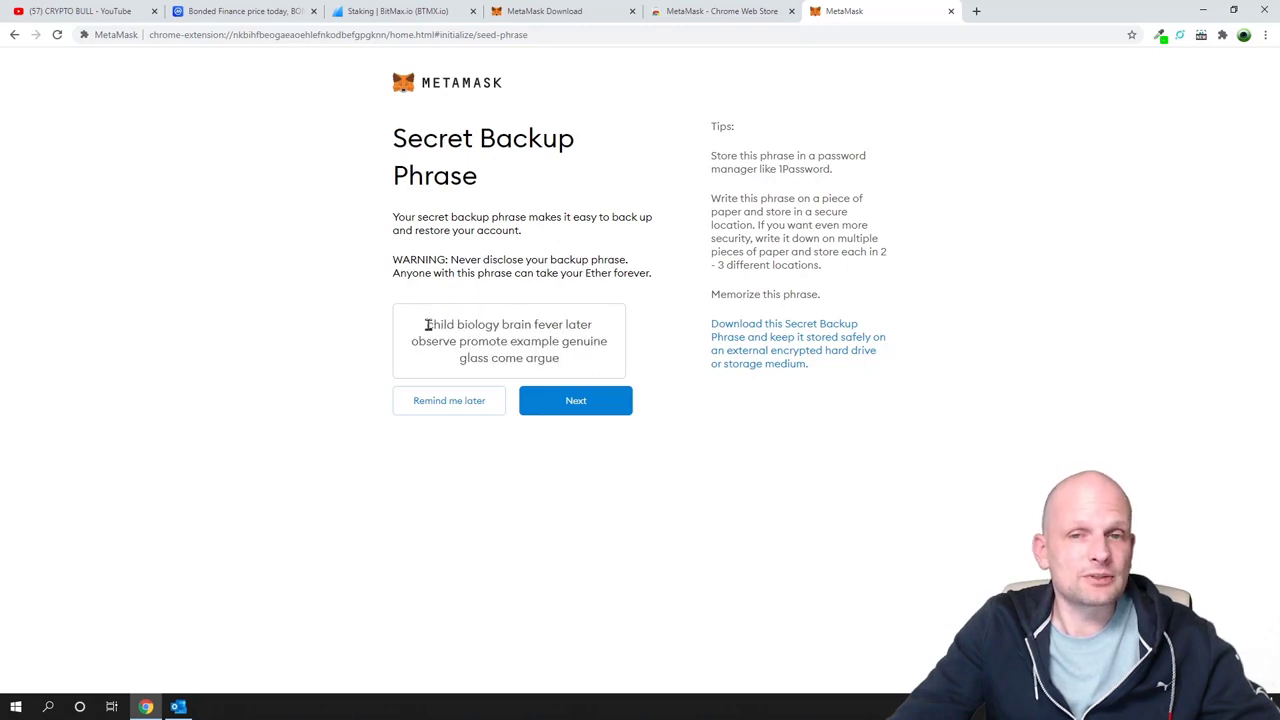
left_click_drag(427, 325, 582, 358)
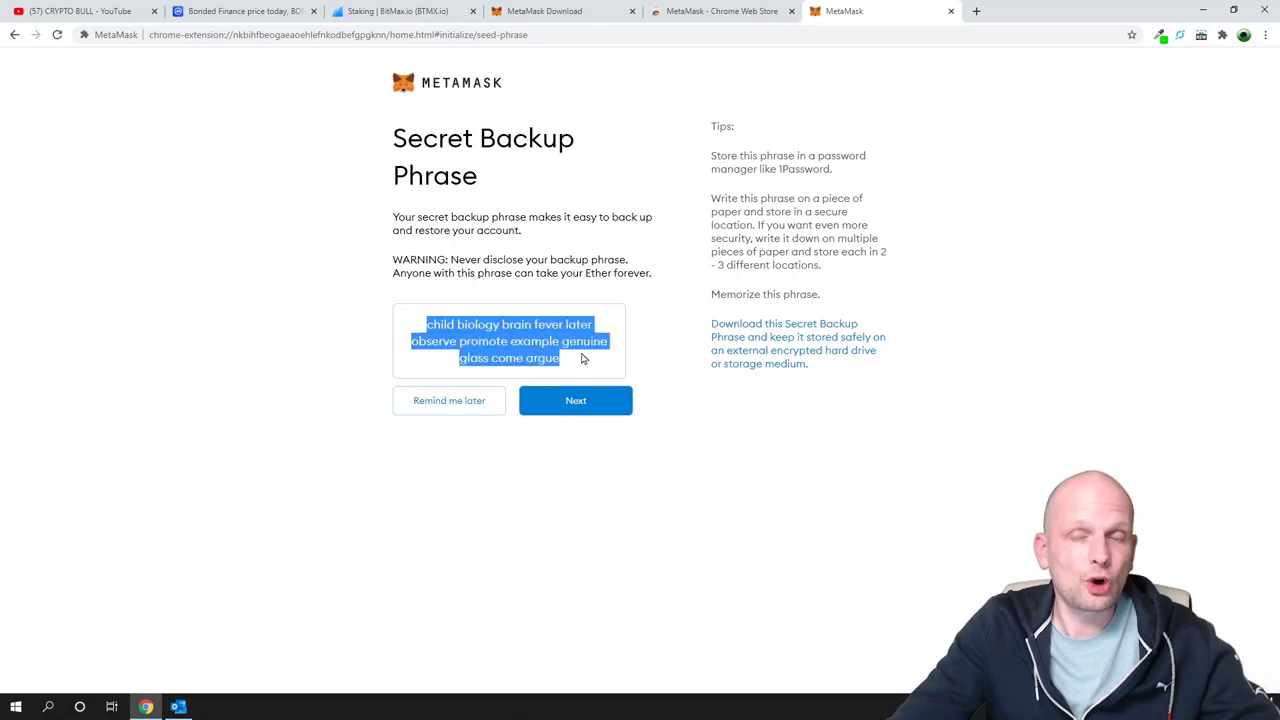
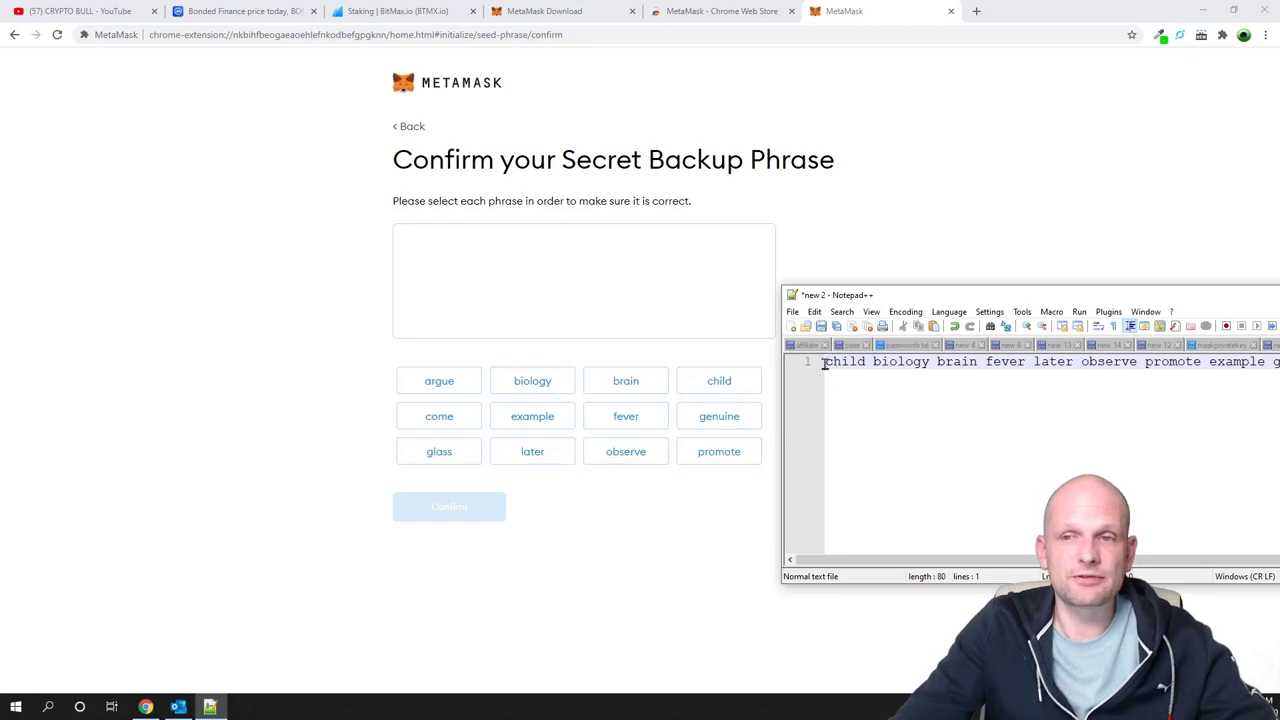
Confirm the secret backup phrase by selecting its words in the correct order, and finish the wallet setup
left_click(724, 379)
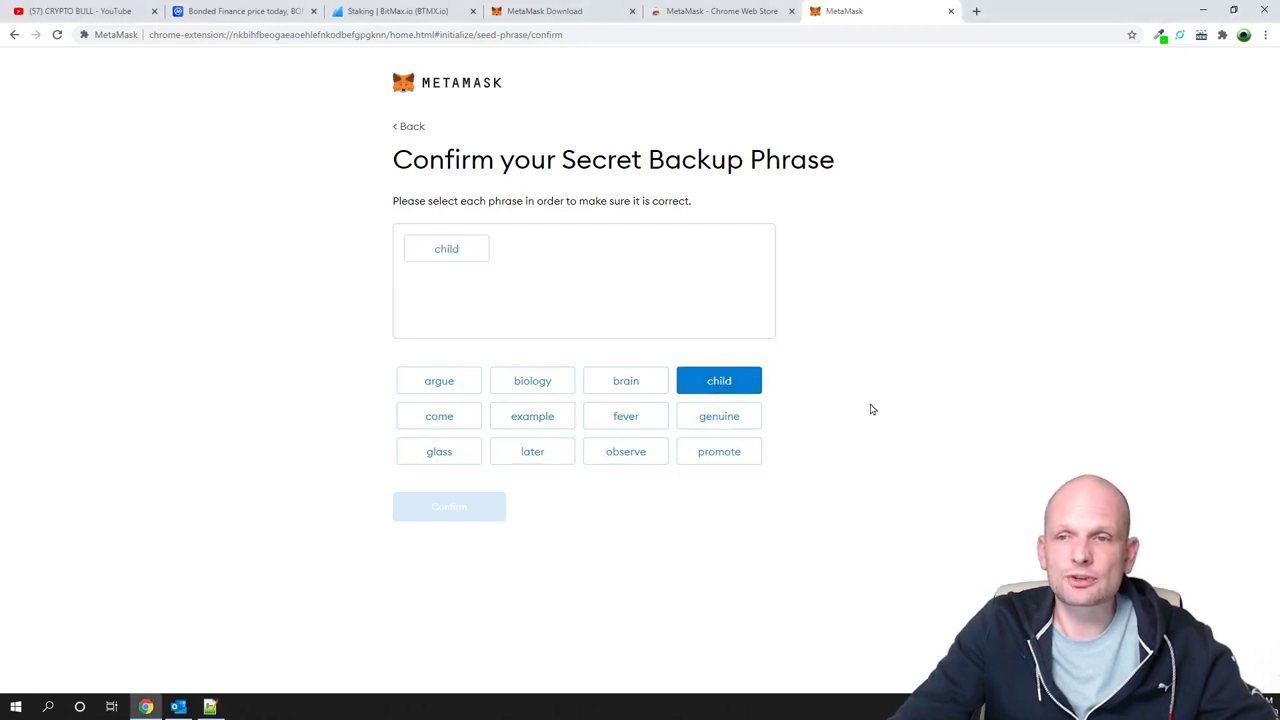
key("alt+Tab")
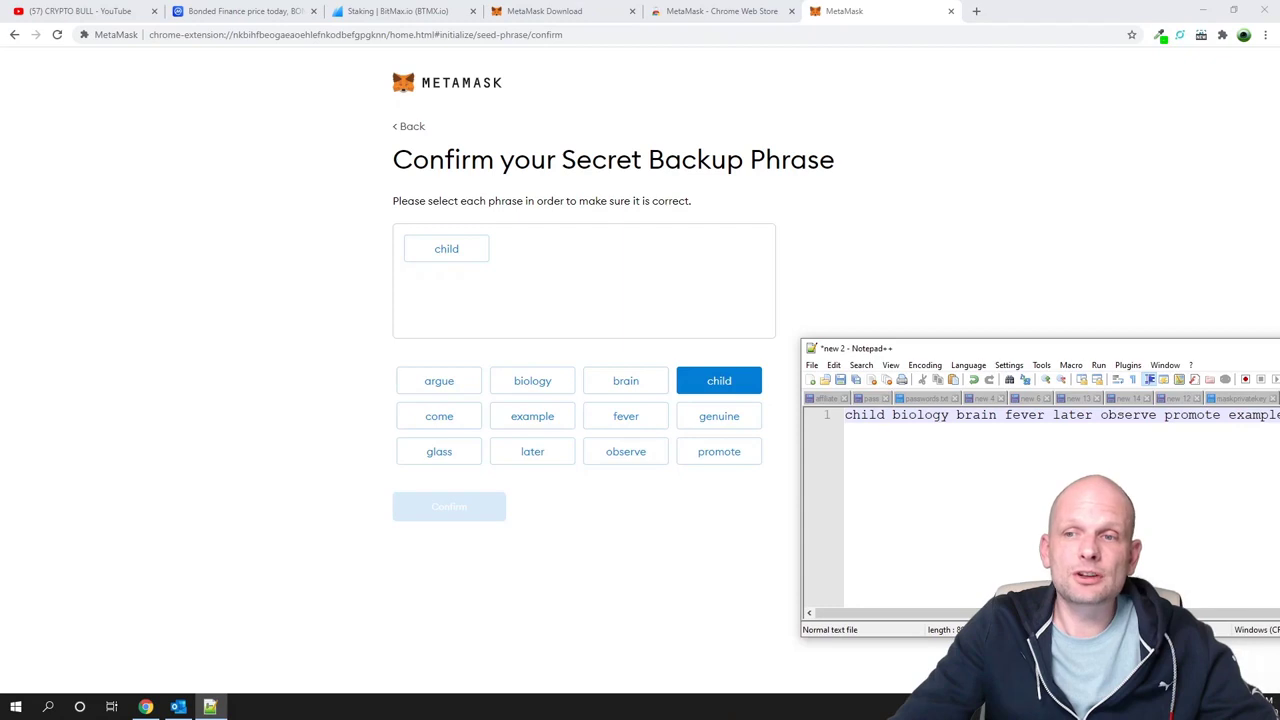
key("alt+F4")
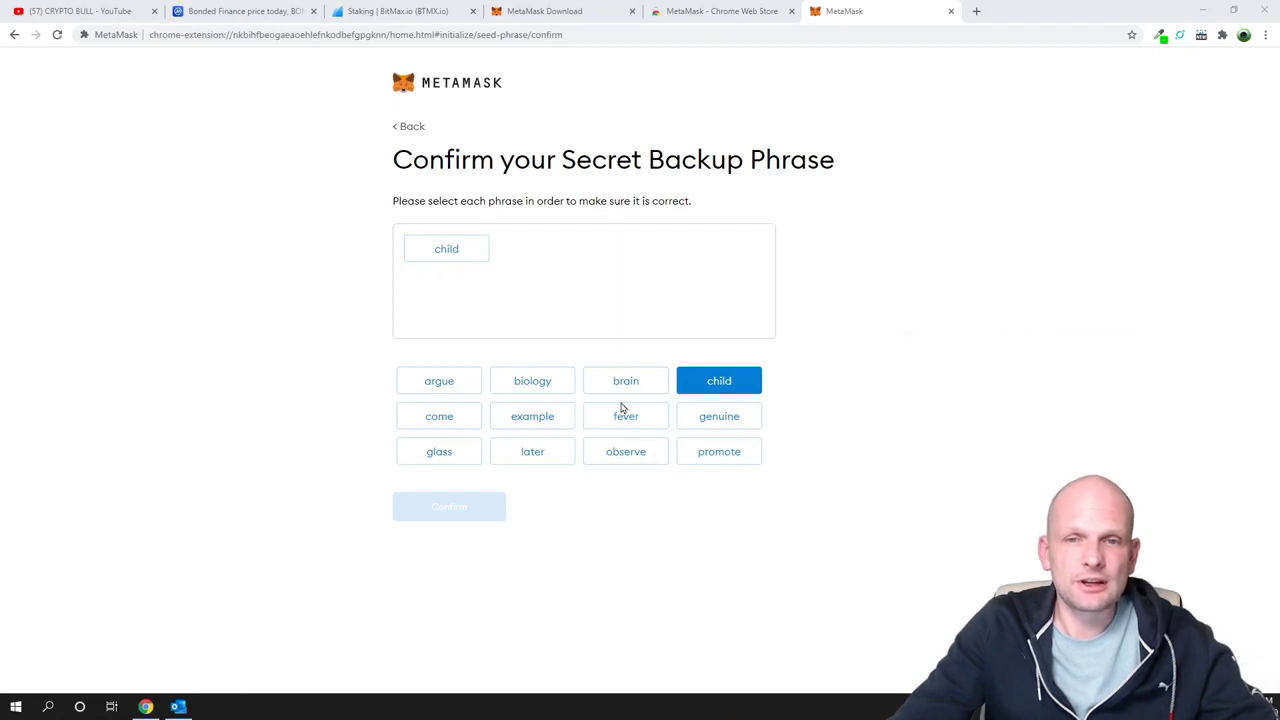
left_click(525, 380)
left_click(642, 377)
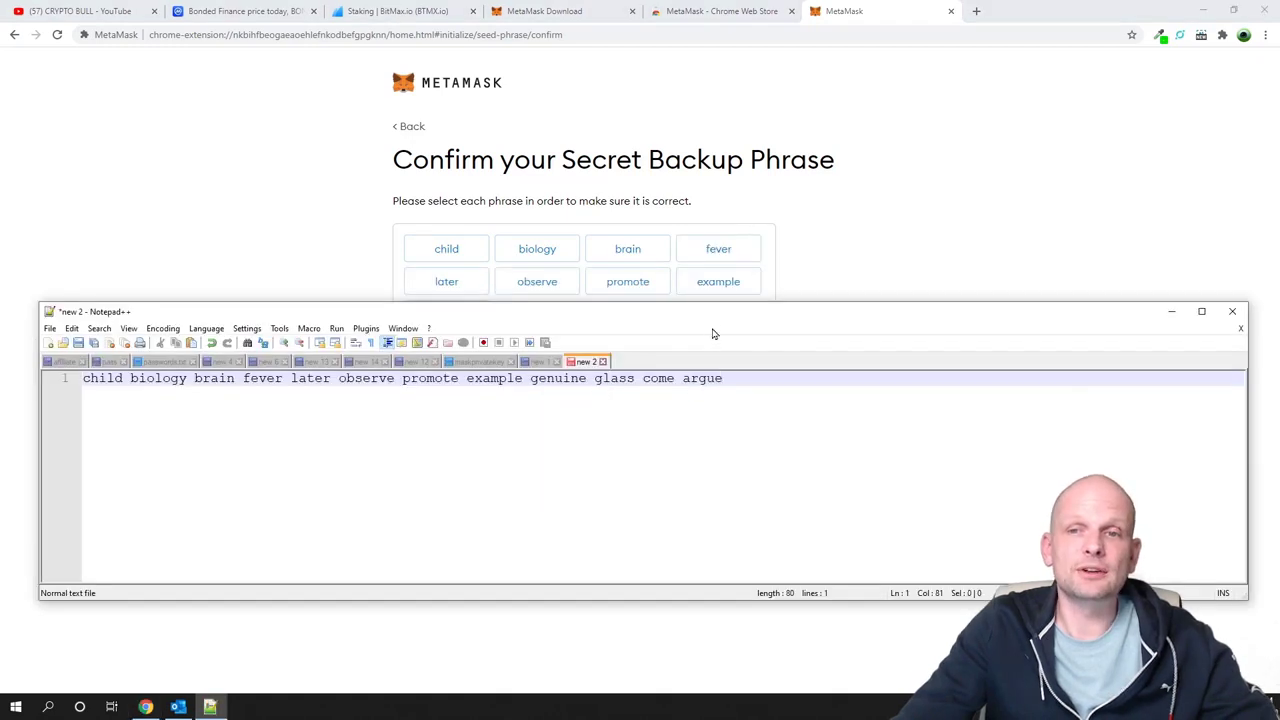
left_click_drag(713, 333, 1279, 315)
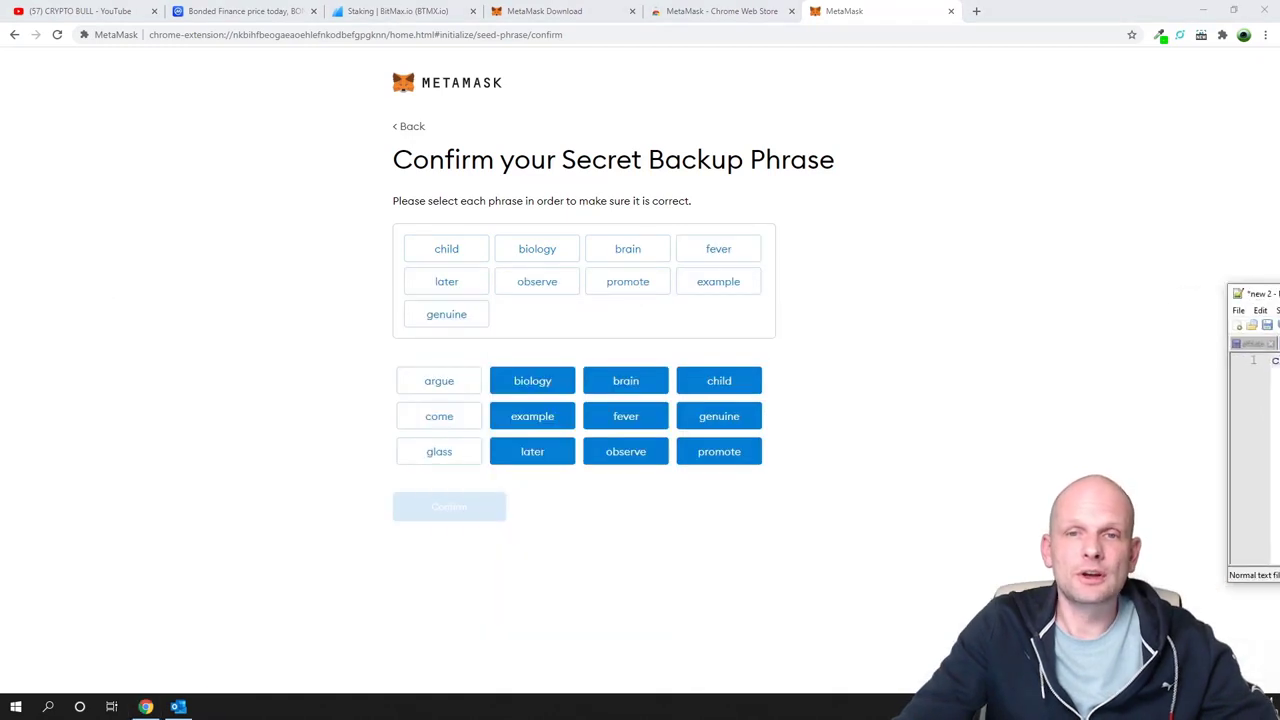
left_click(439, 451)
left_click(439, 416)
left_click(439, 381)
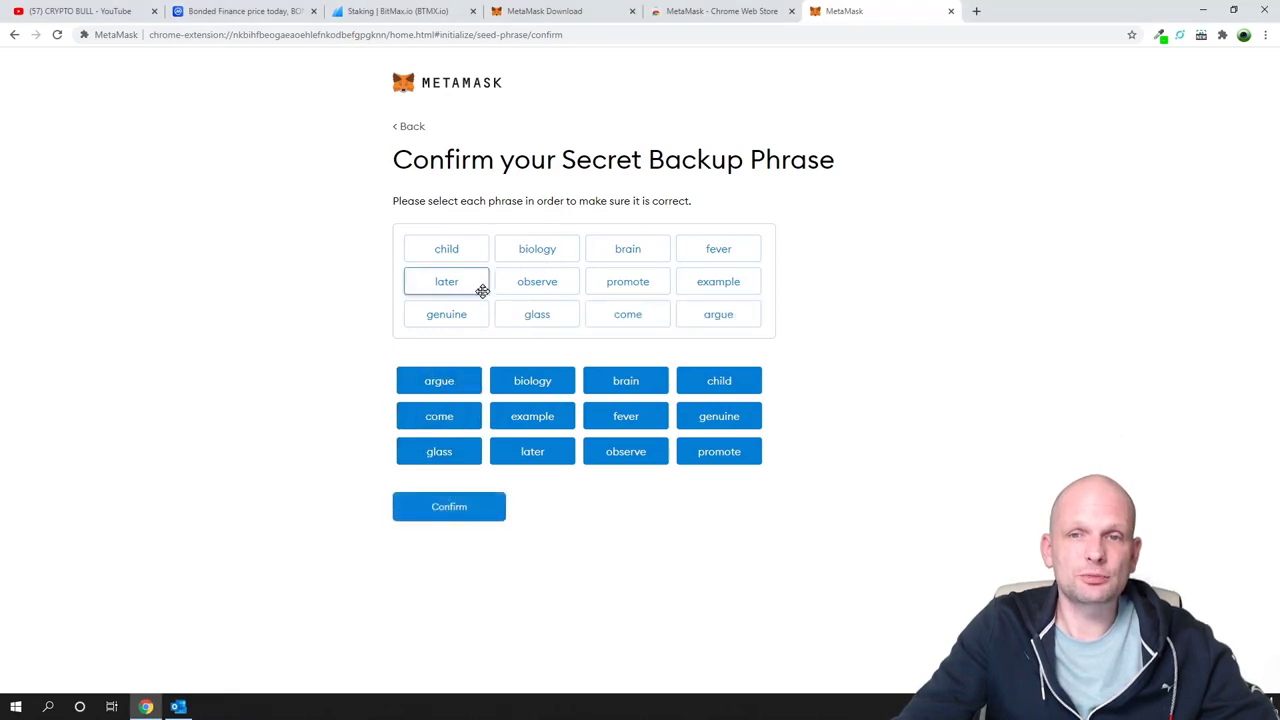
left_click(449, 507)
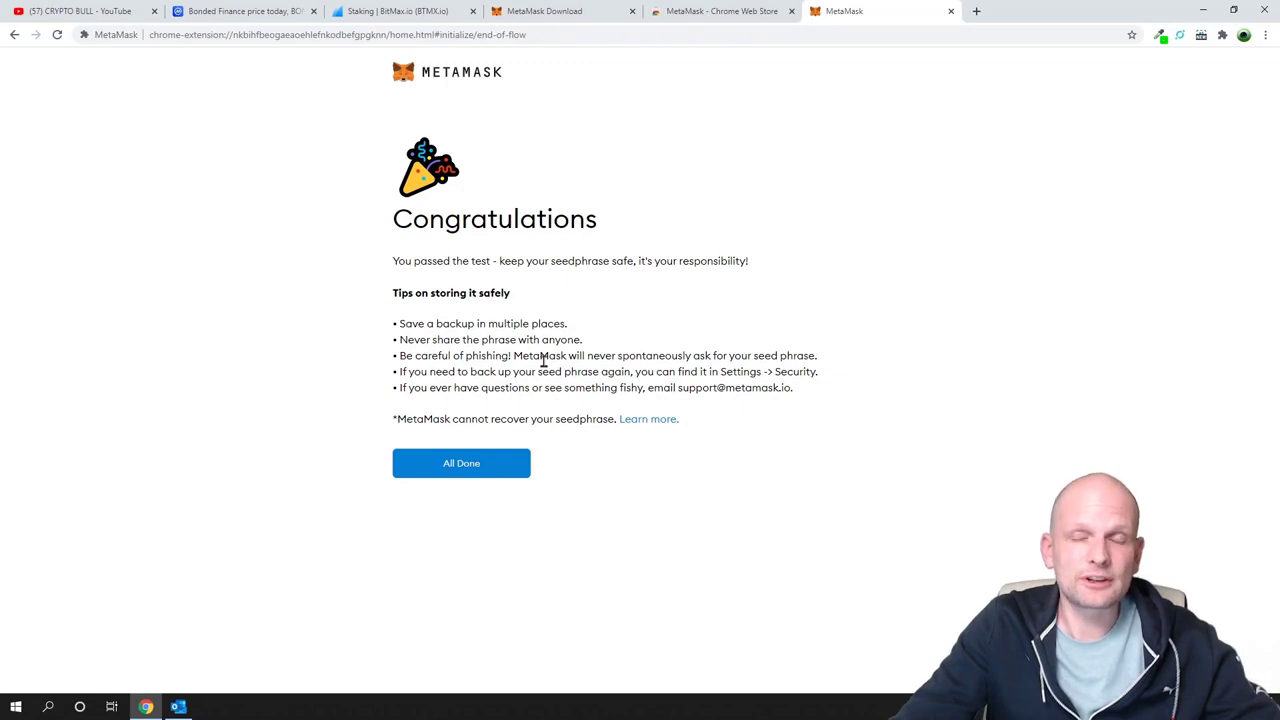
left_click(456, 465)
left_click(589, 535)
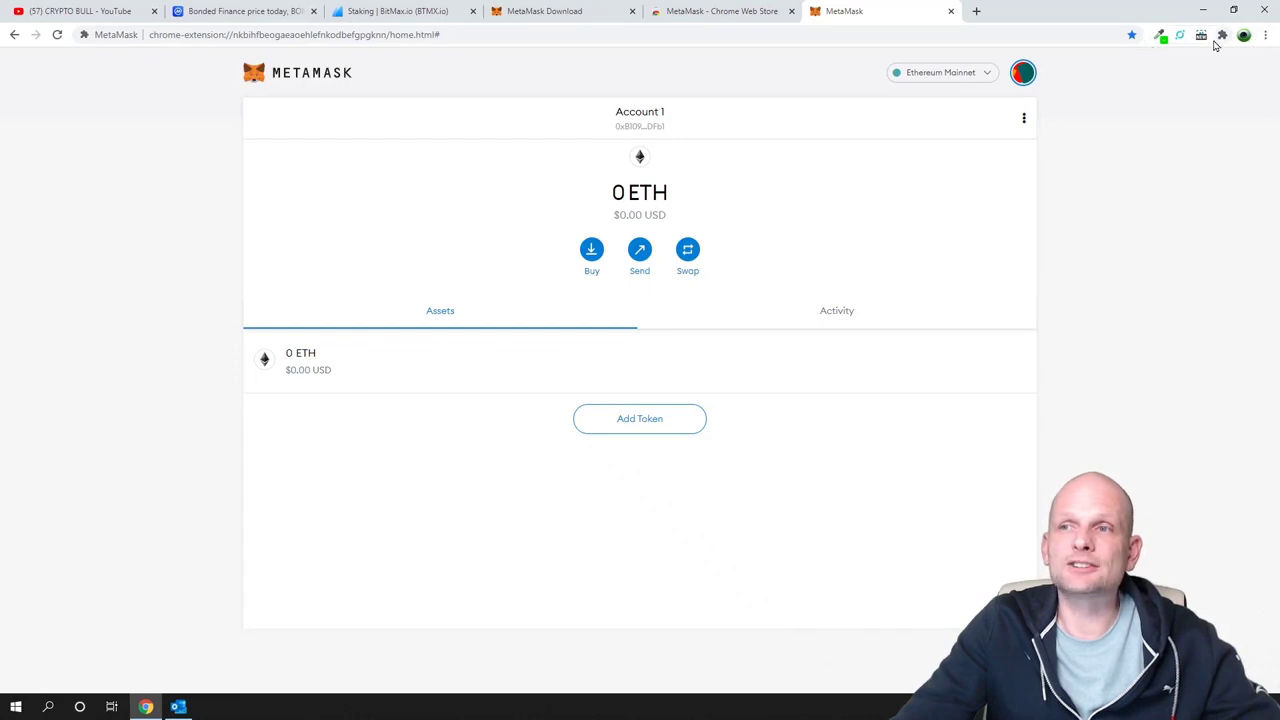
Pin the MetaMask extension so it stays available in the browser toolbar
left_click(1265, 35)
left_click(1265, 35)
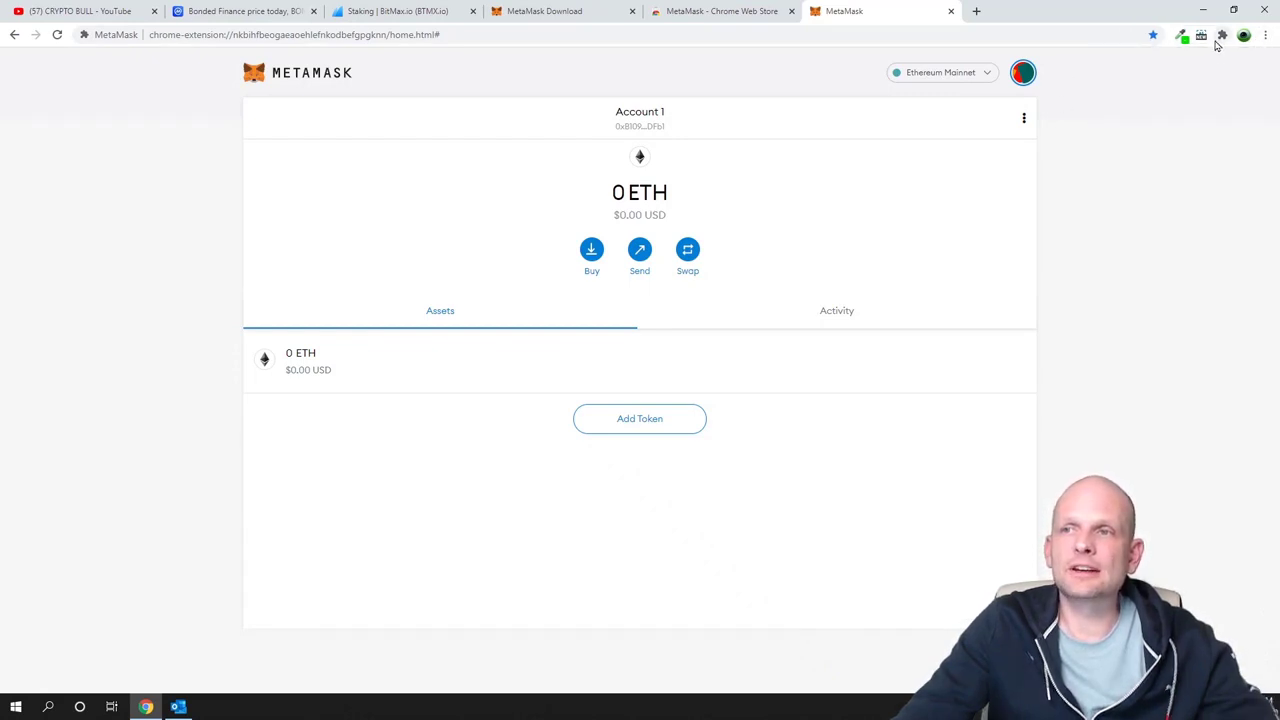
left_click(1221, 36)
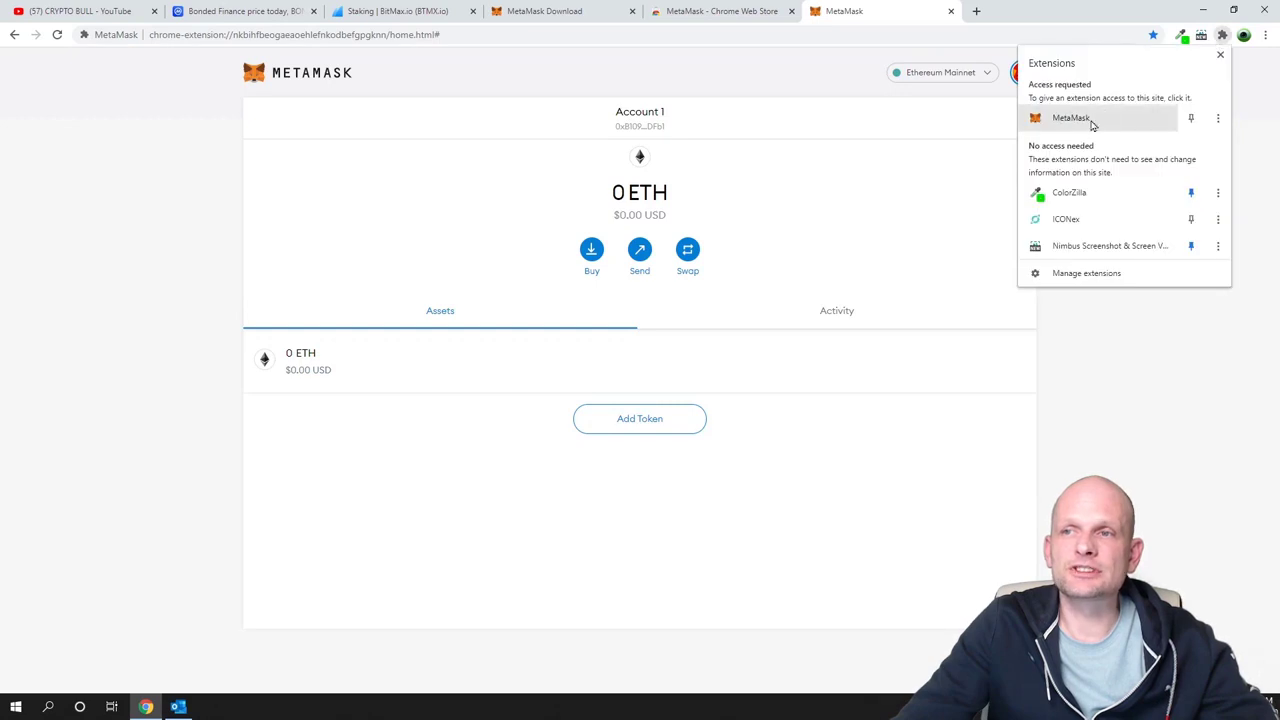
left_click(1191, 119)
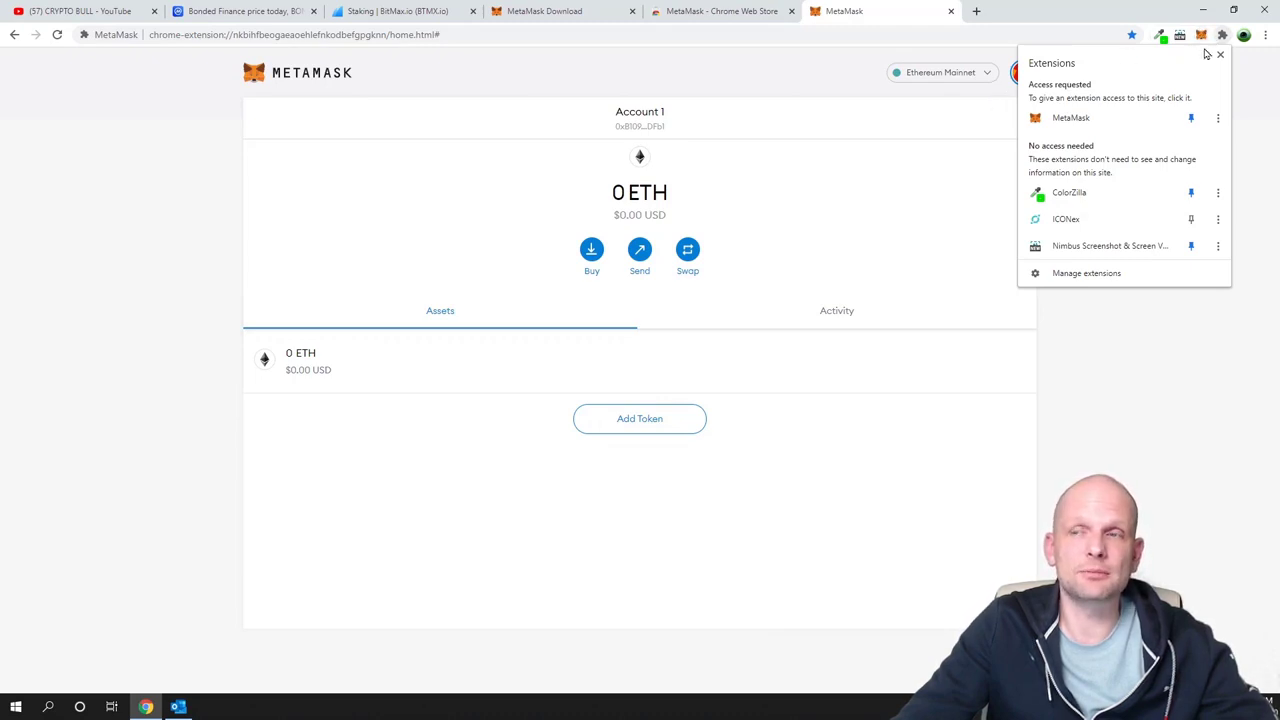
left_click(1250, 161)
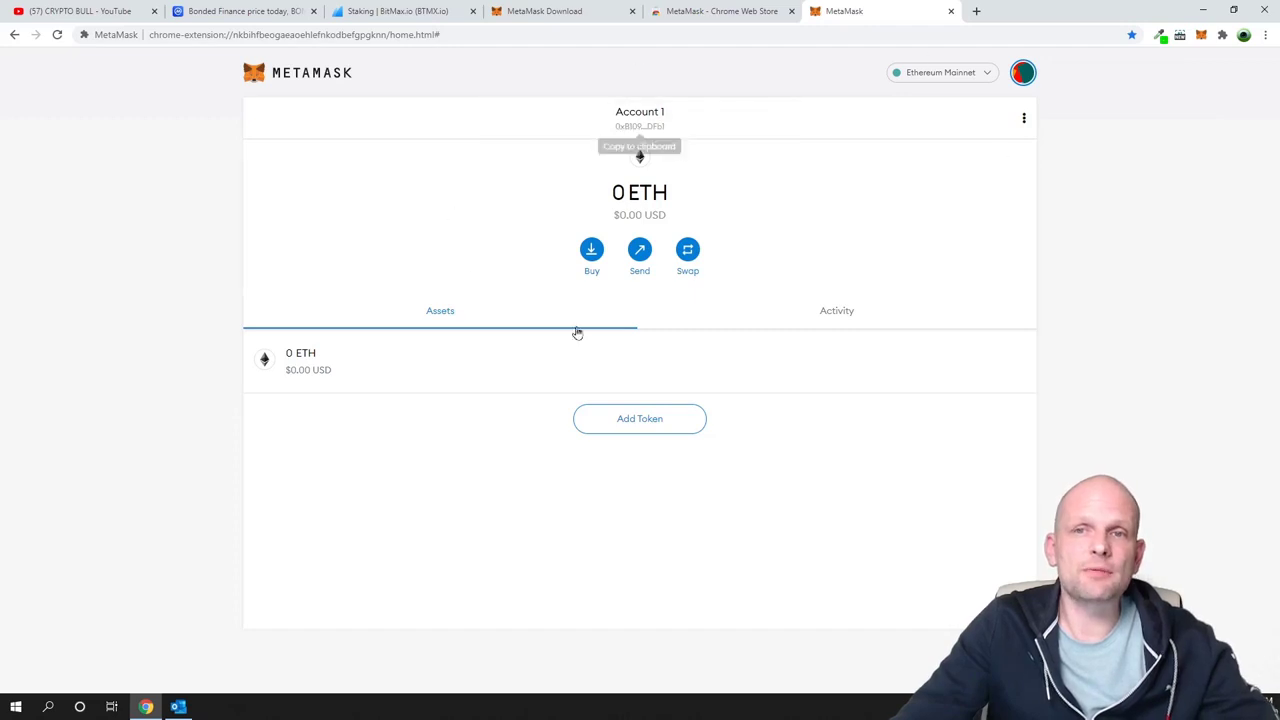
Close the wallet page and reopen the wallet from the MetaMask extension in its expanded full-page view
left_click(950, 14)
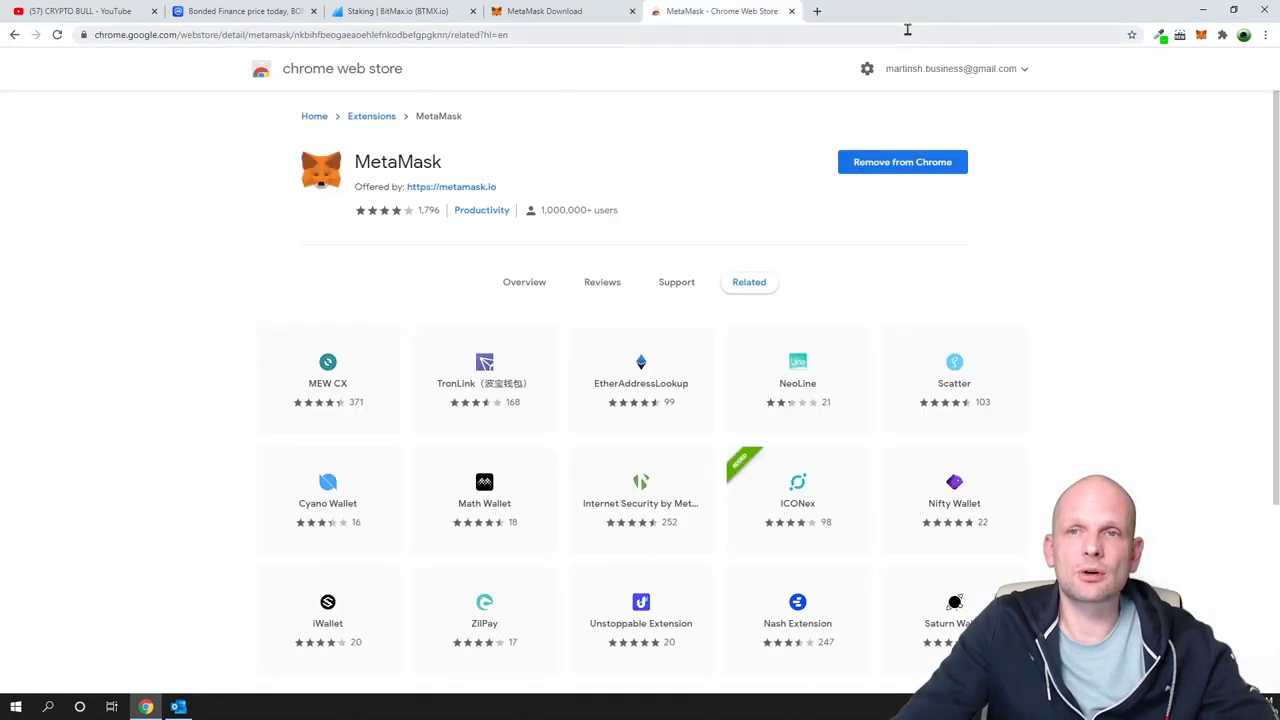
left_click(1201, 35)
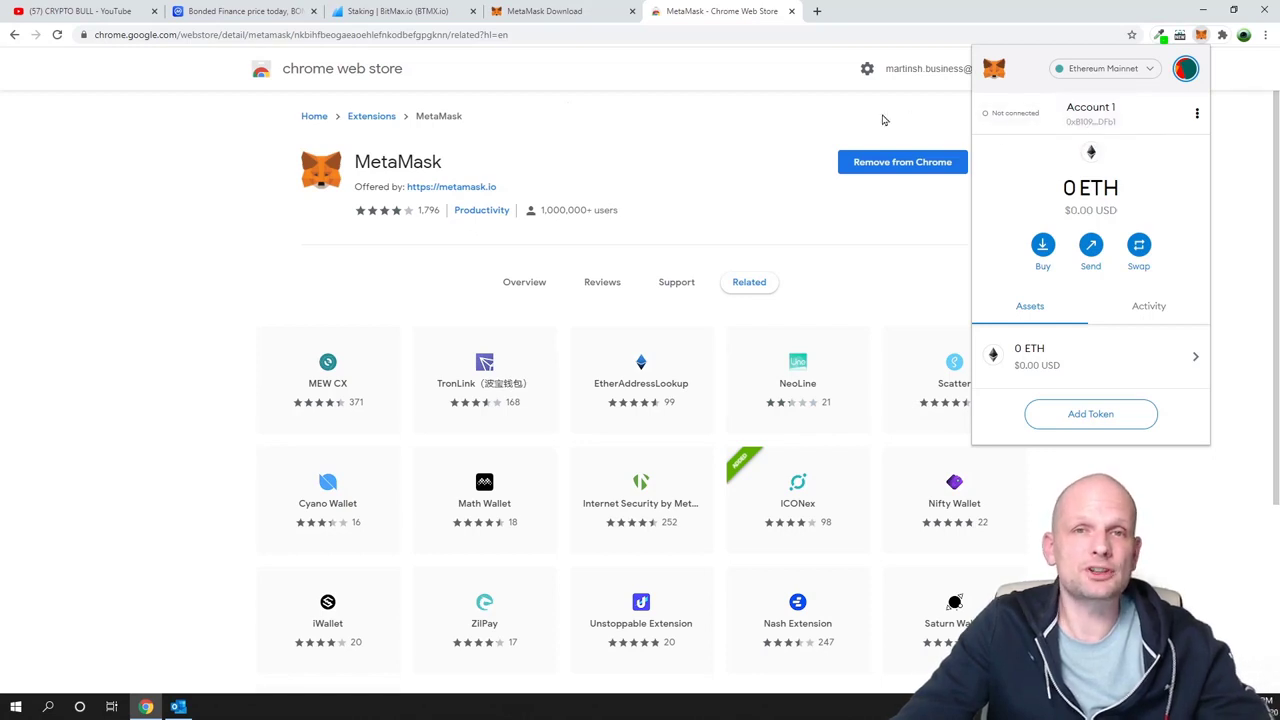
left_click(1197, 114)
left_click(1104, 138)
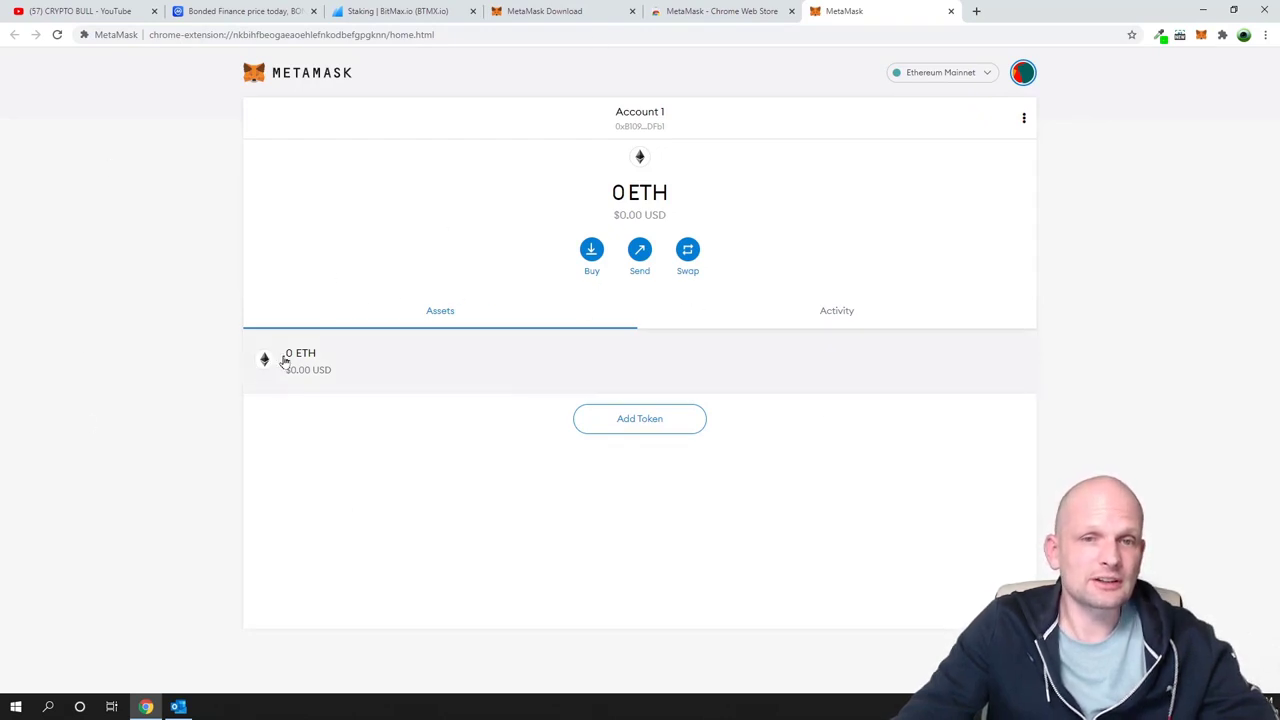
Search the tokens for "link" and add Chainlink Token (LINK) to the wallet
left_click(649, 423)
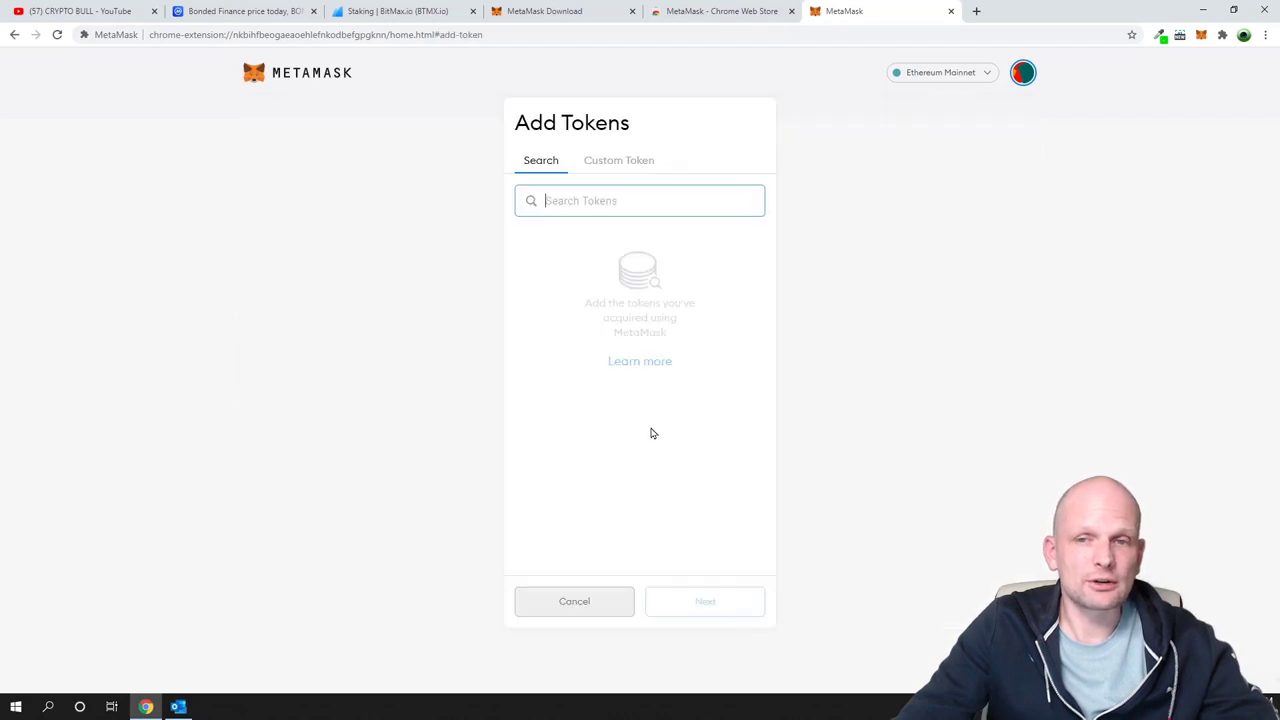
left_click(605, 203)
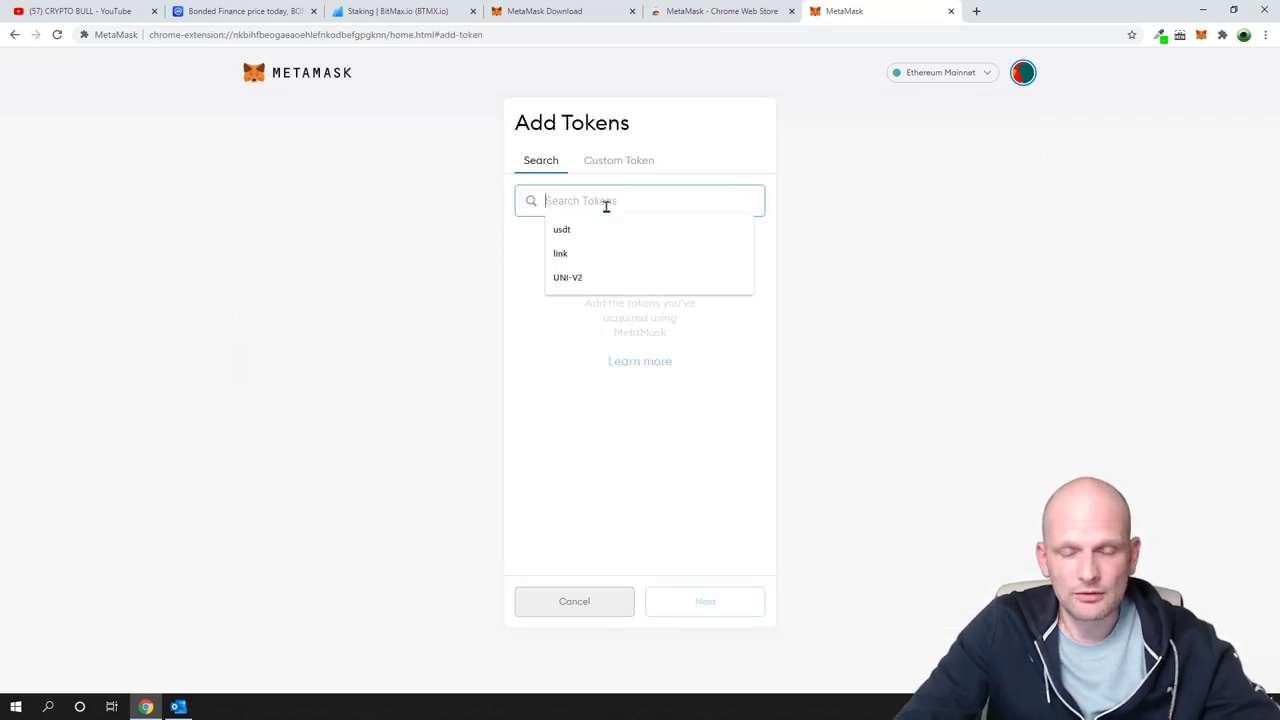
type("link")
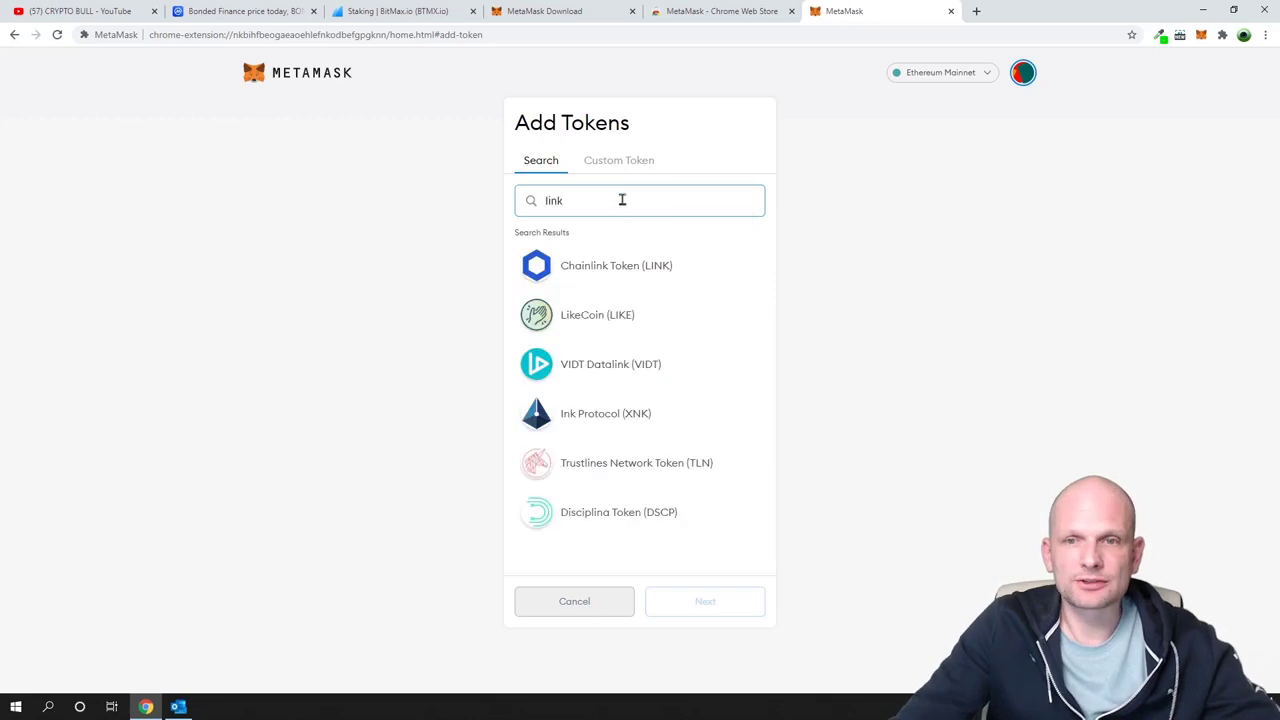
left_click(636, 273)
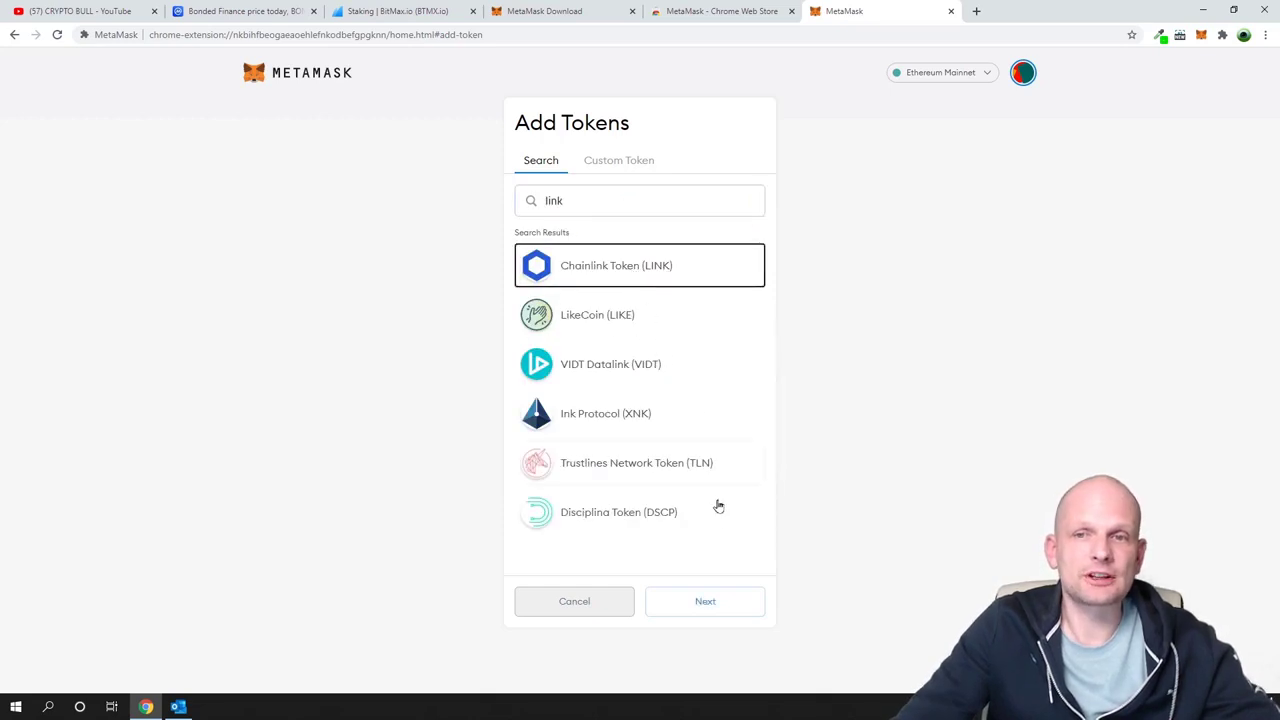
left_click(690, 603)
left_click(688, 601)
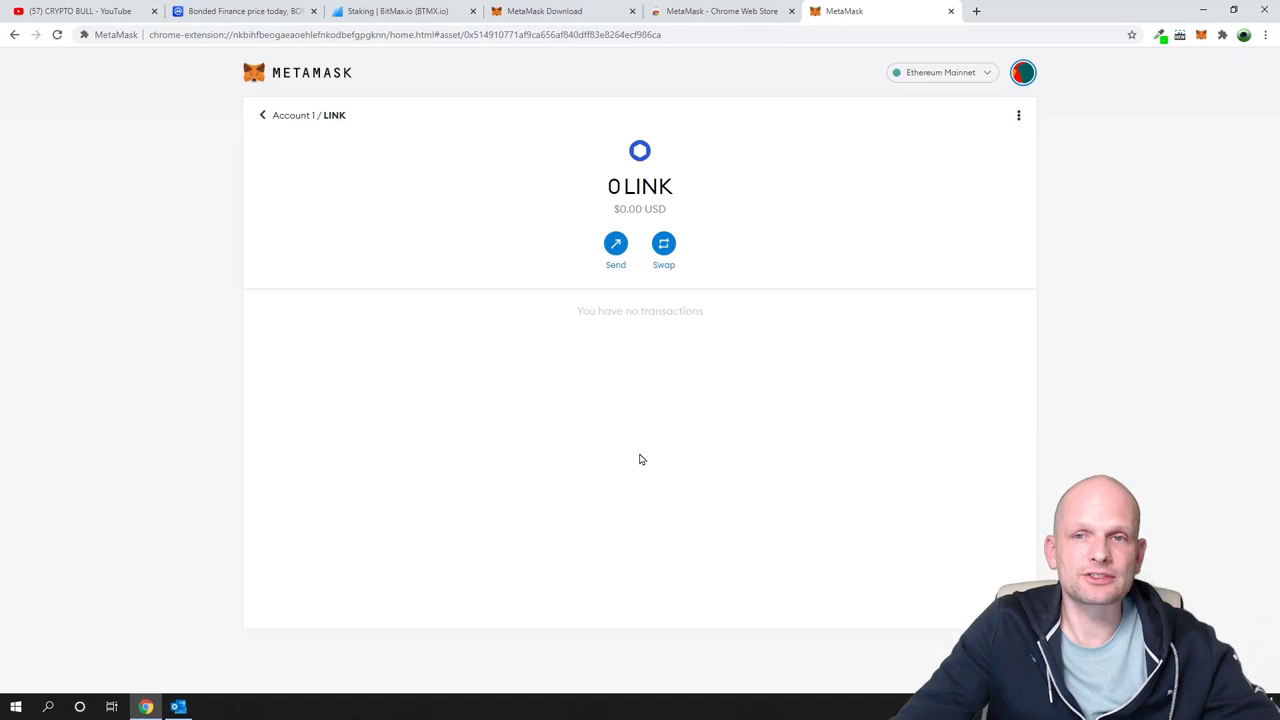
Return to the Account 1 overview and copy the account's wallet address
left_click(273, 119)
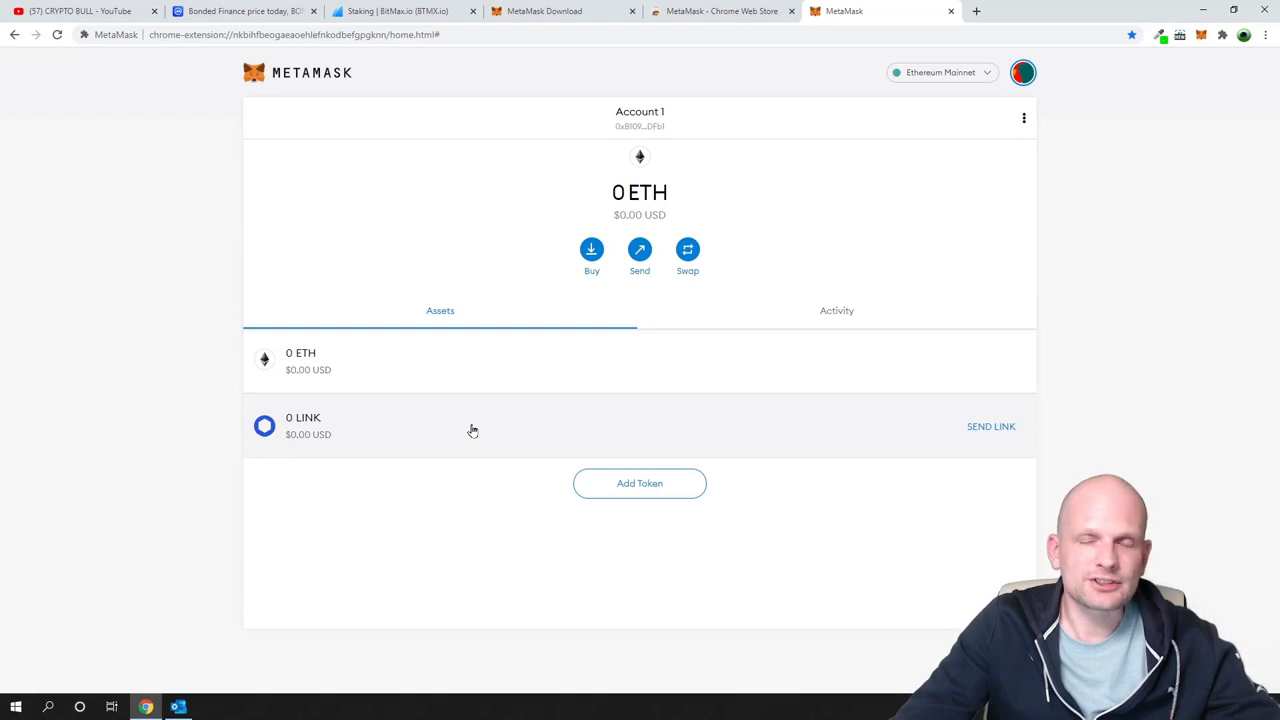
left_click(628, 125)
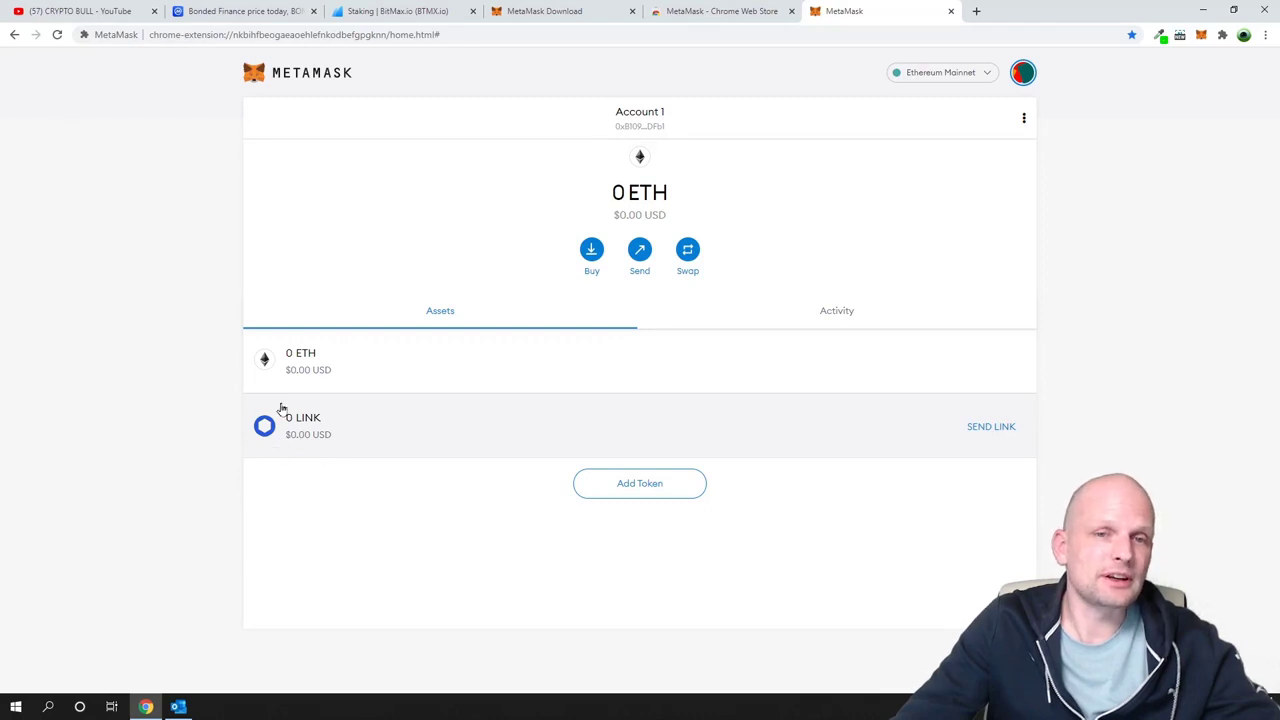
left_click(645, 122)
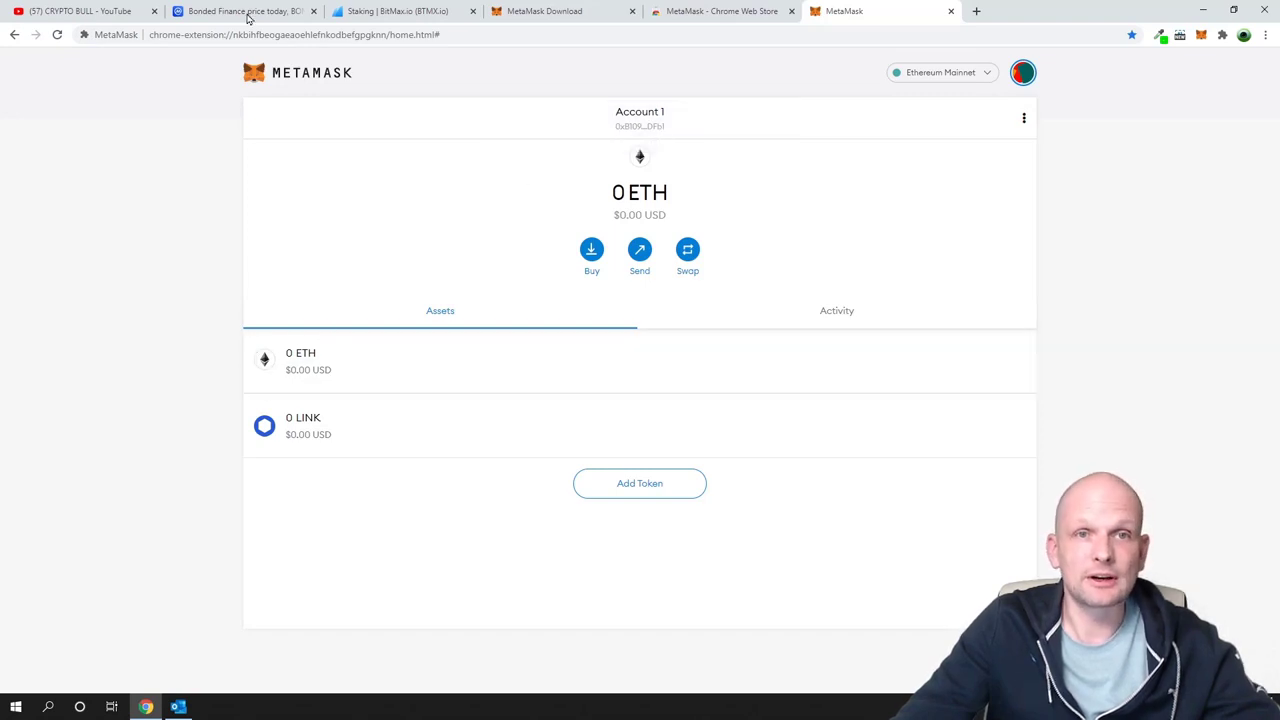
Search the Add Tokens list for "bonded finance"
left_click(643, 486)
left_click(574, 200)
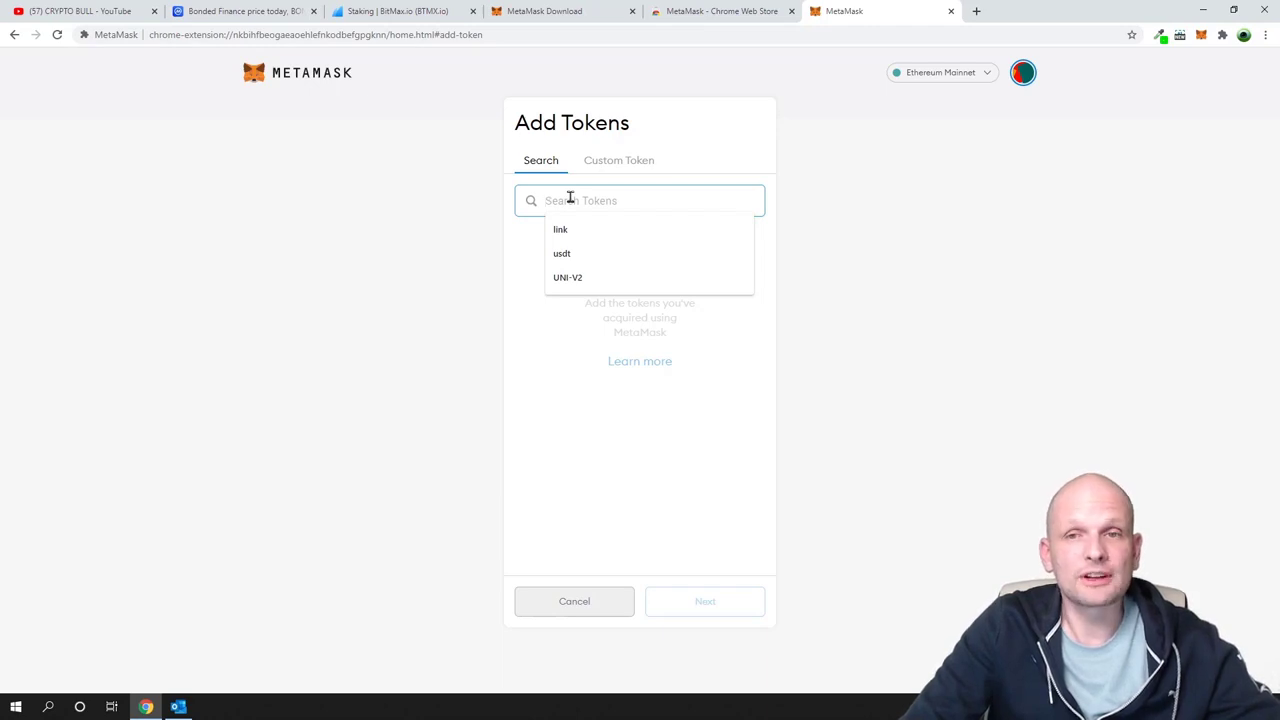
key("ctrl+v")
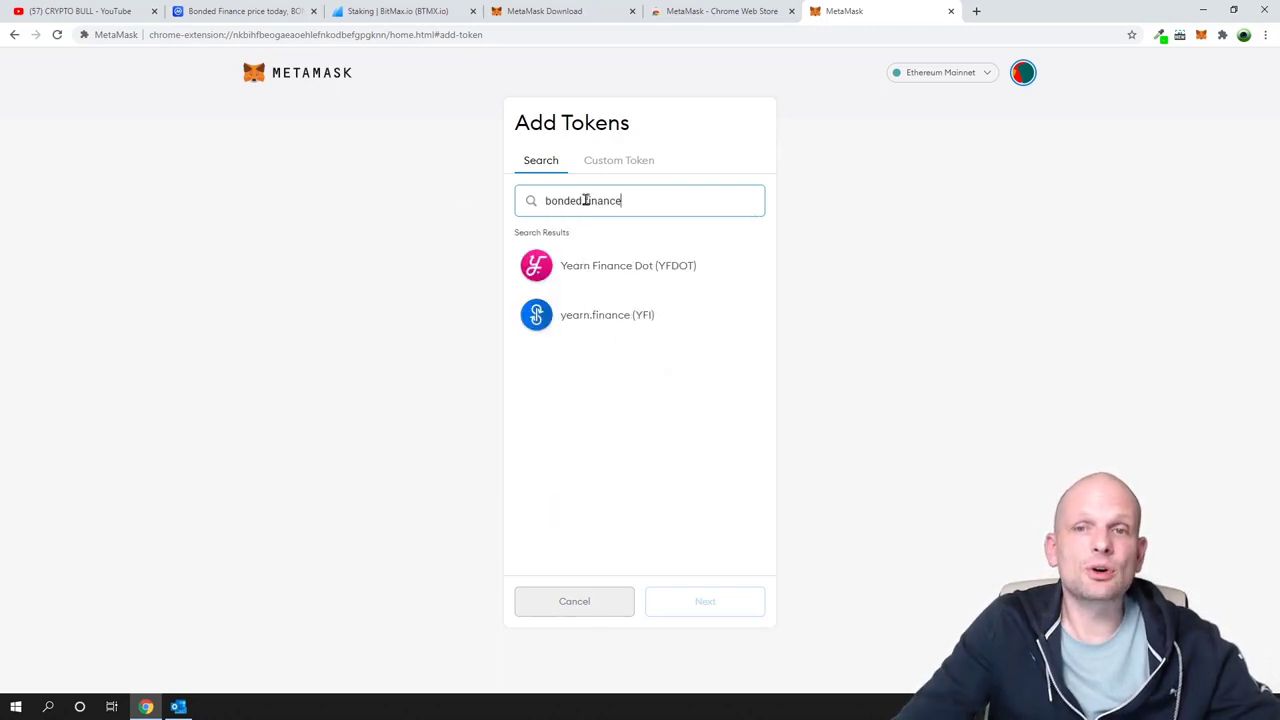
left_click_drag(540, 199, 650, 192)
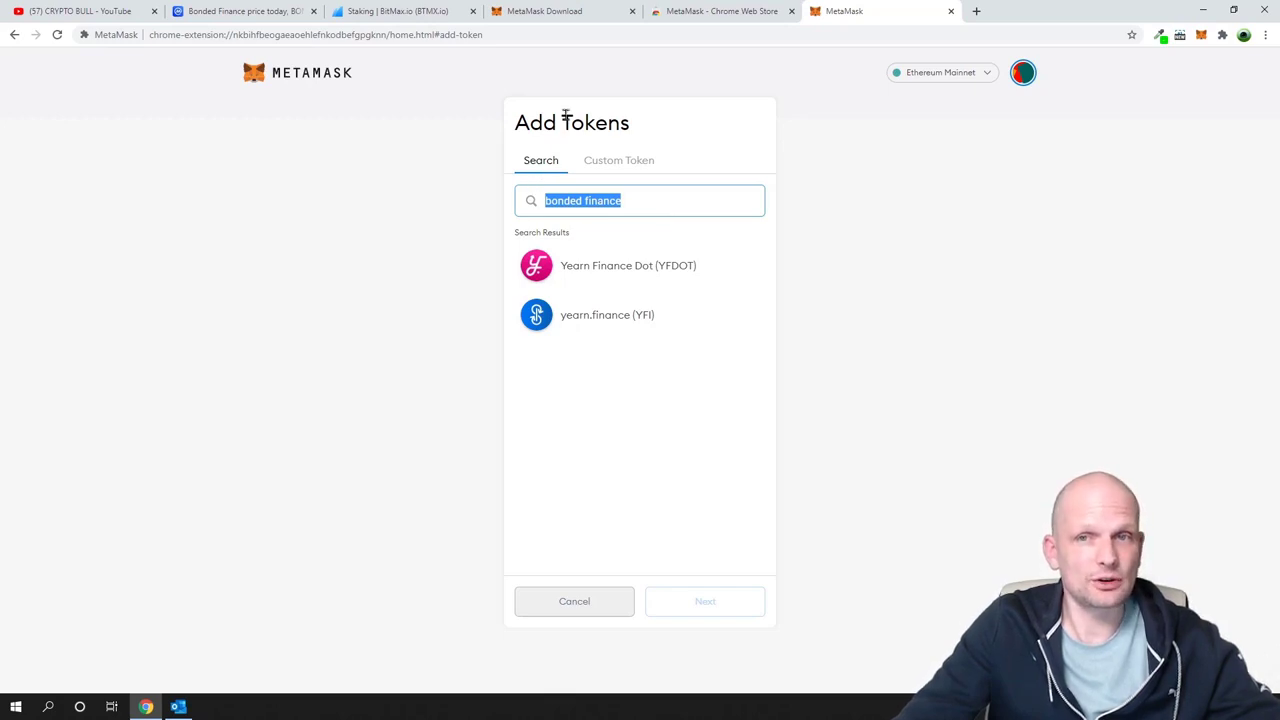
left_click_drag(610, 201, 580, 203)
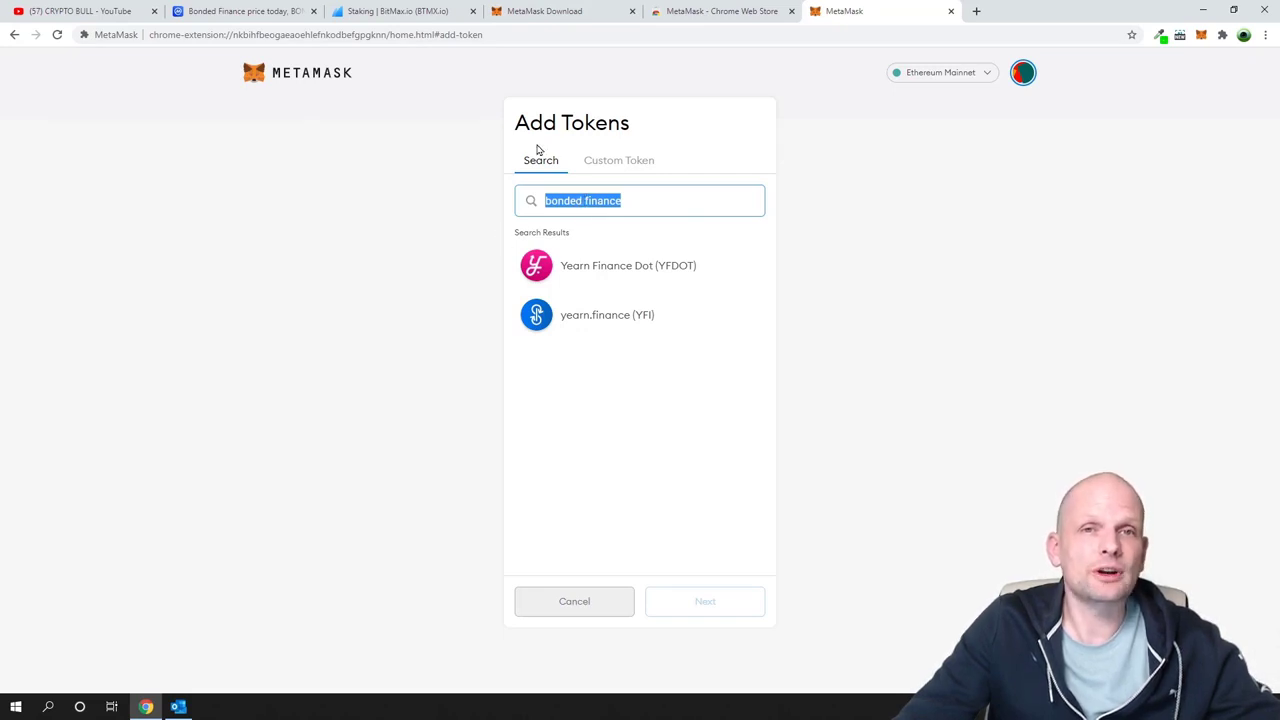
Copy the Ethereum contract address of Bonded Finance (BOND) from its CoinMarketCap page
left_click(268, 11)
scroll(217, 213, "up", 1)
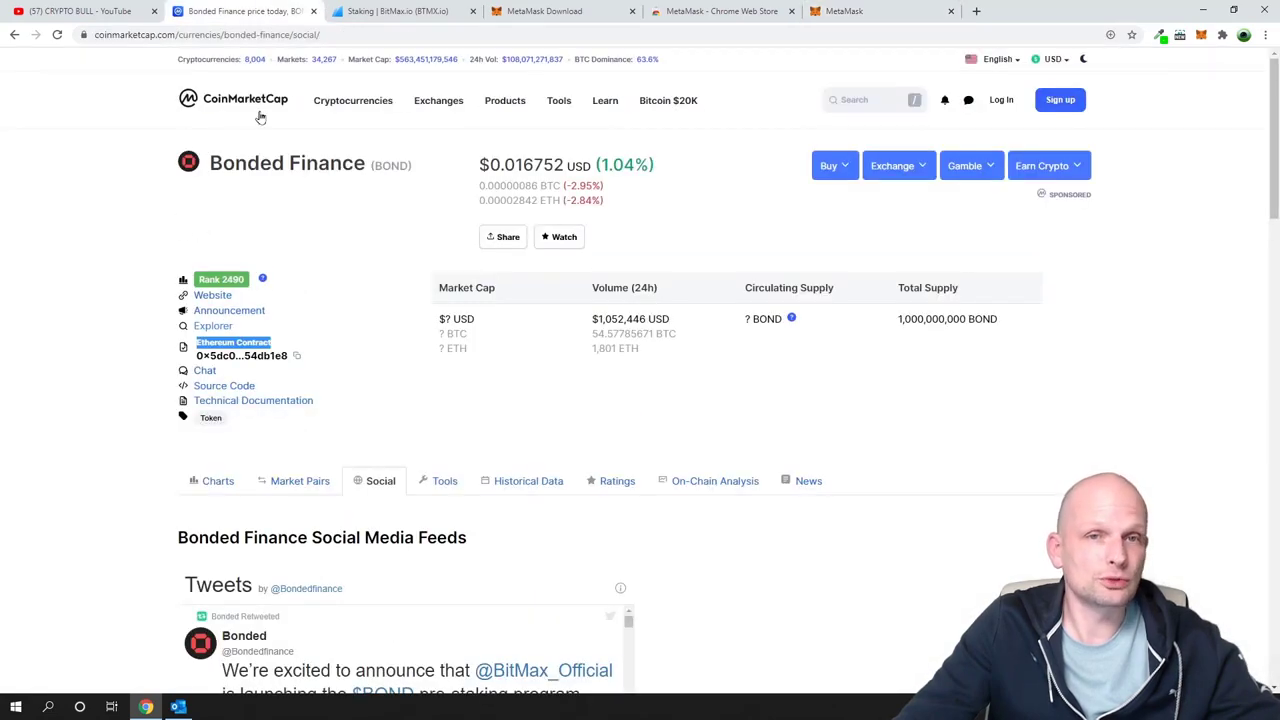
mouse_move(303, 120)
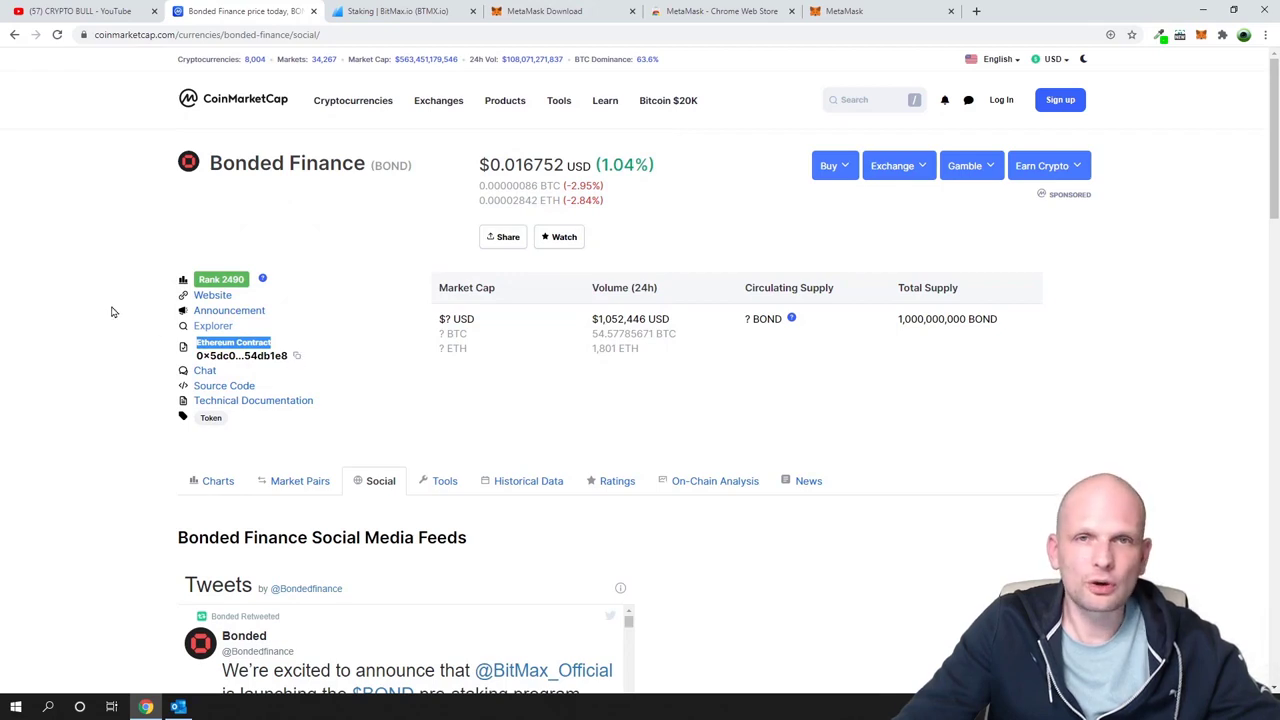
left_click(127, 357)
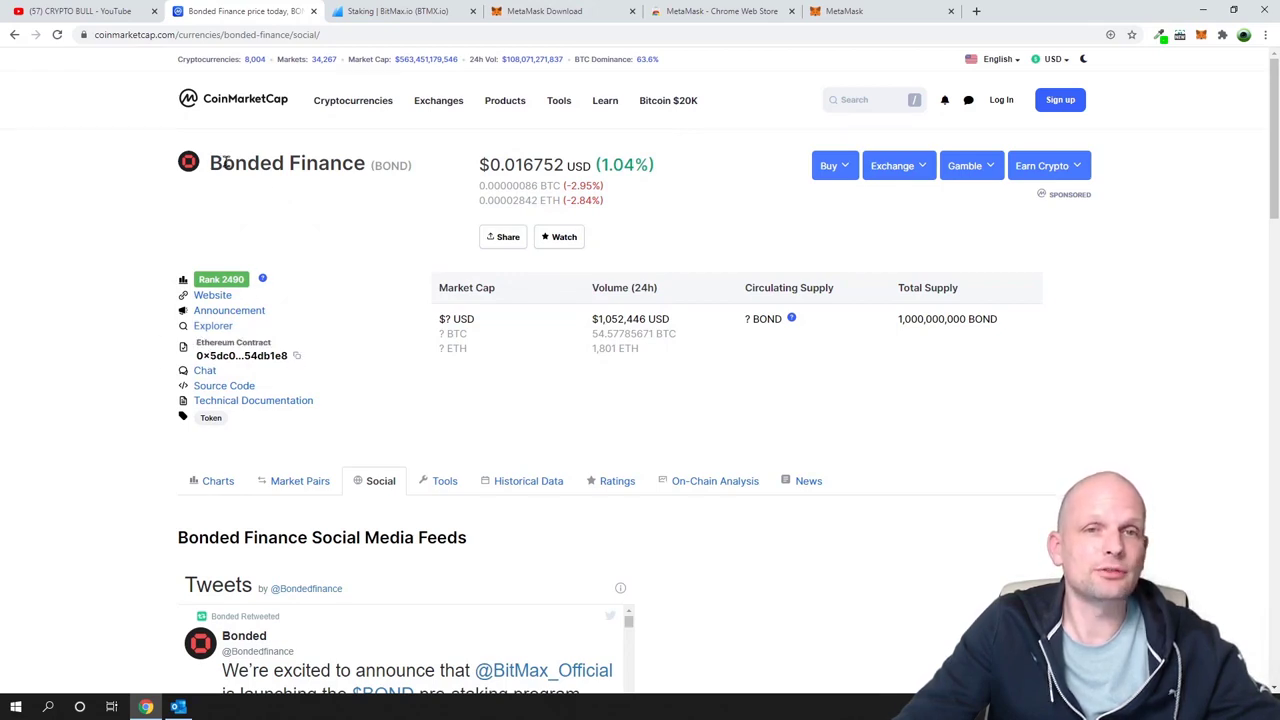
left_click_drag(209, 163, 376, 168)
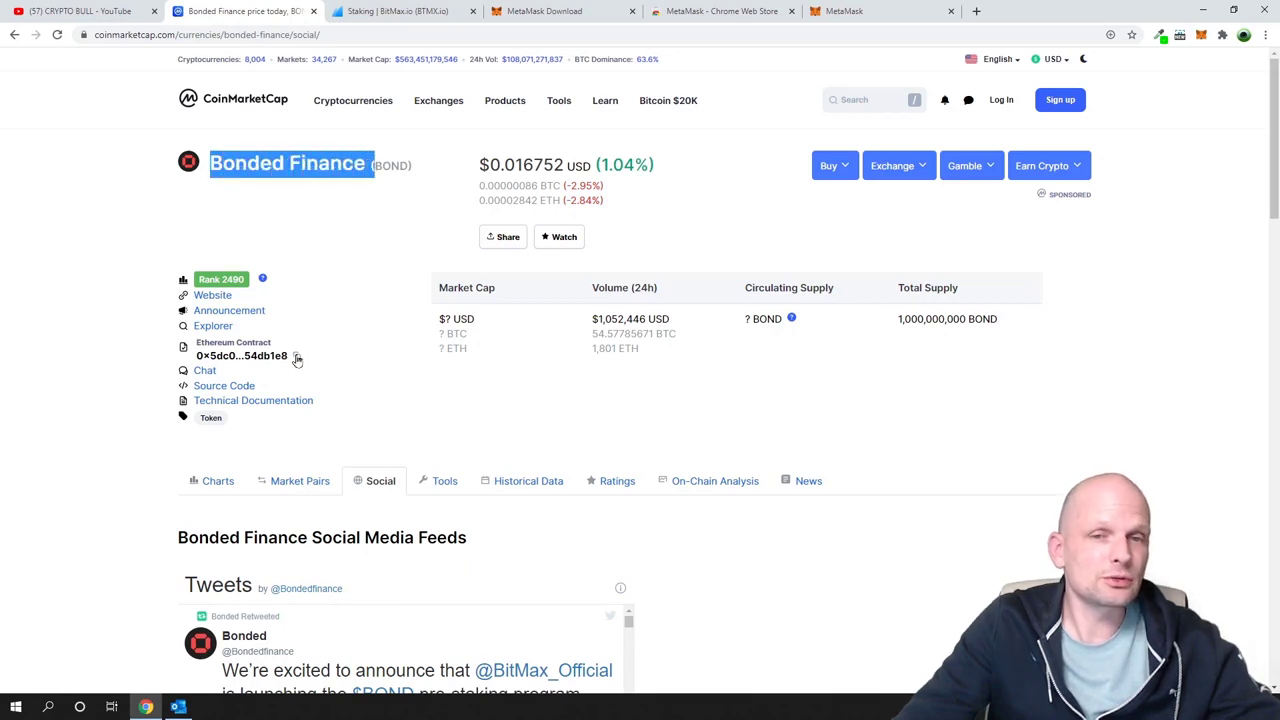
left_click(296, 359)
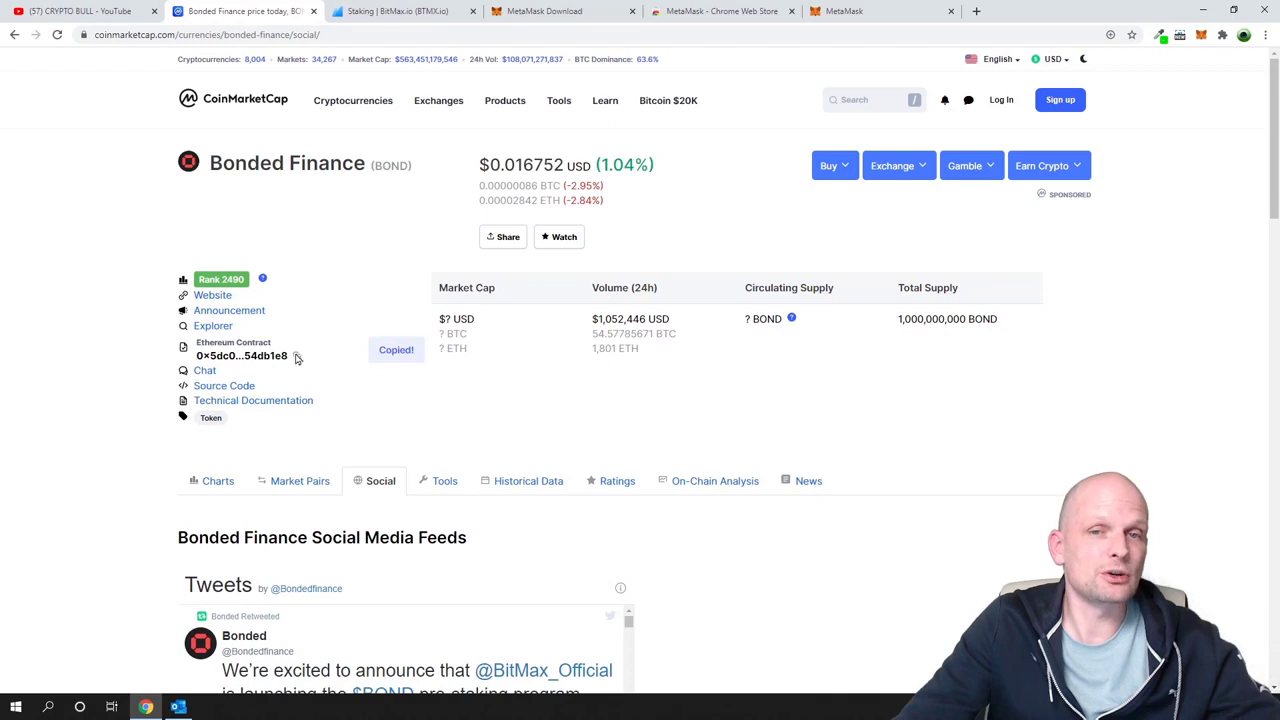
Close the MetaMask Download and Chrome Web Store pages and return to MetaMask's Add Tokens page
left_click(545, 10)
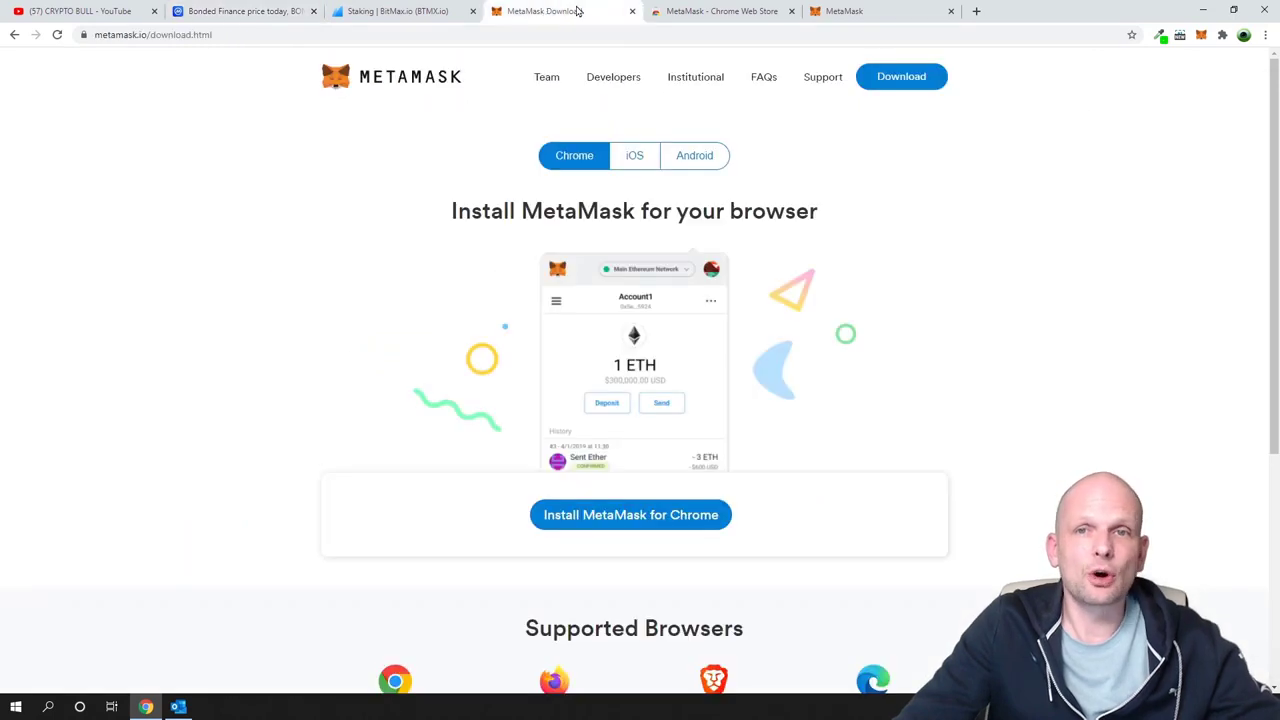
left_click(630, 12)
left_click(632, 14)
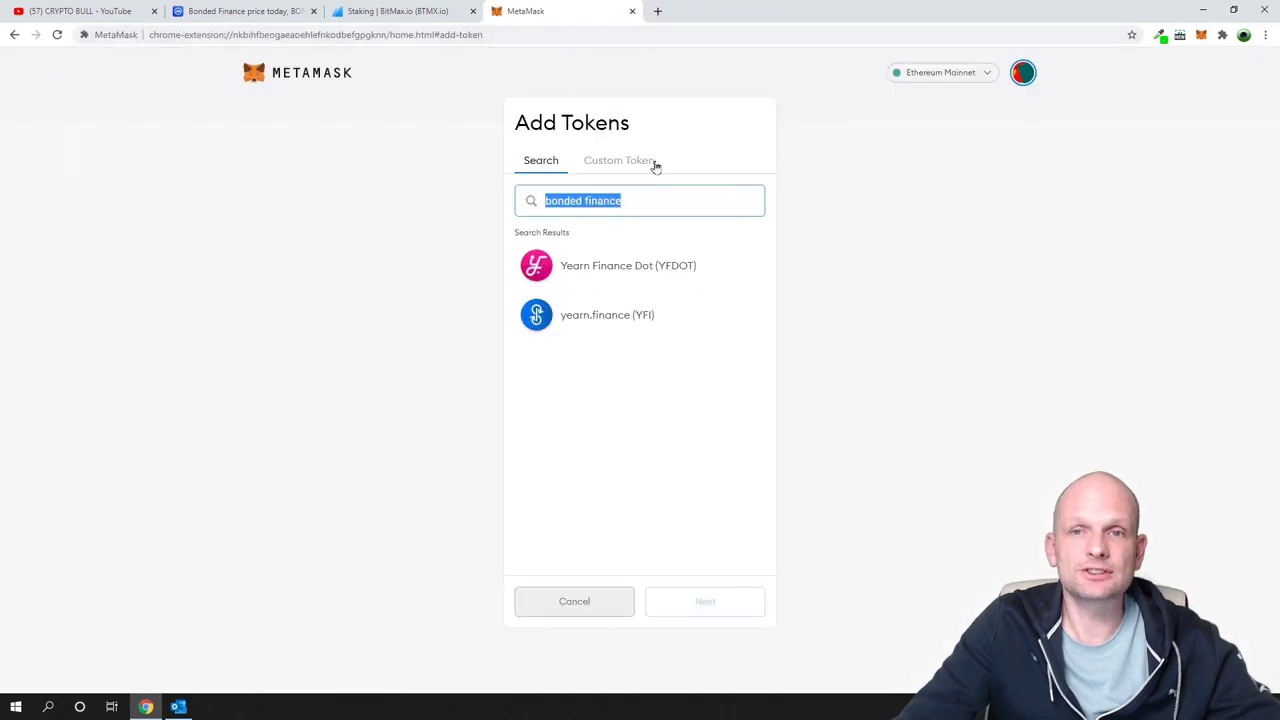
left_click(637, 200)
left_click_drag(637, 200, 567, 202)
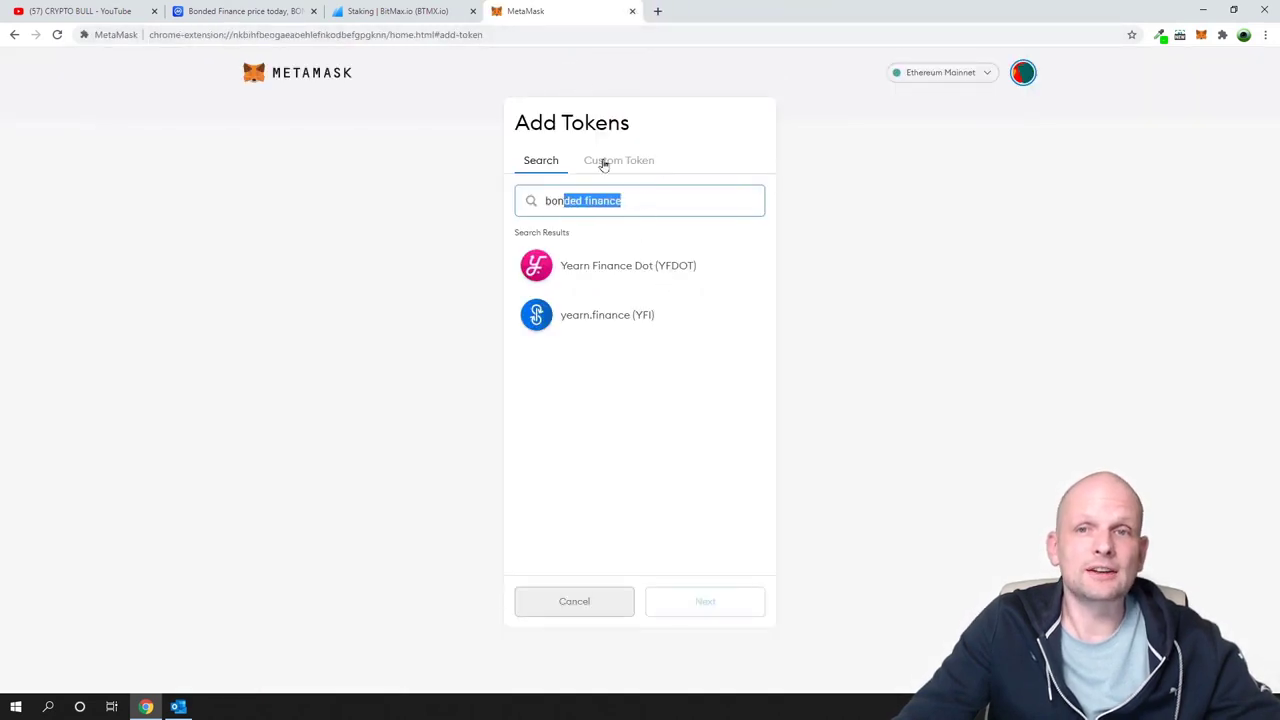
Fill in the custom token form with the copied Bonded Finance contract address
left_click(604, 162)
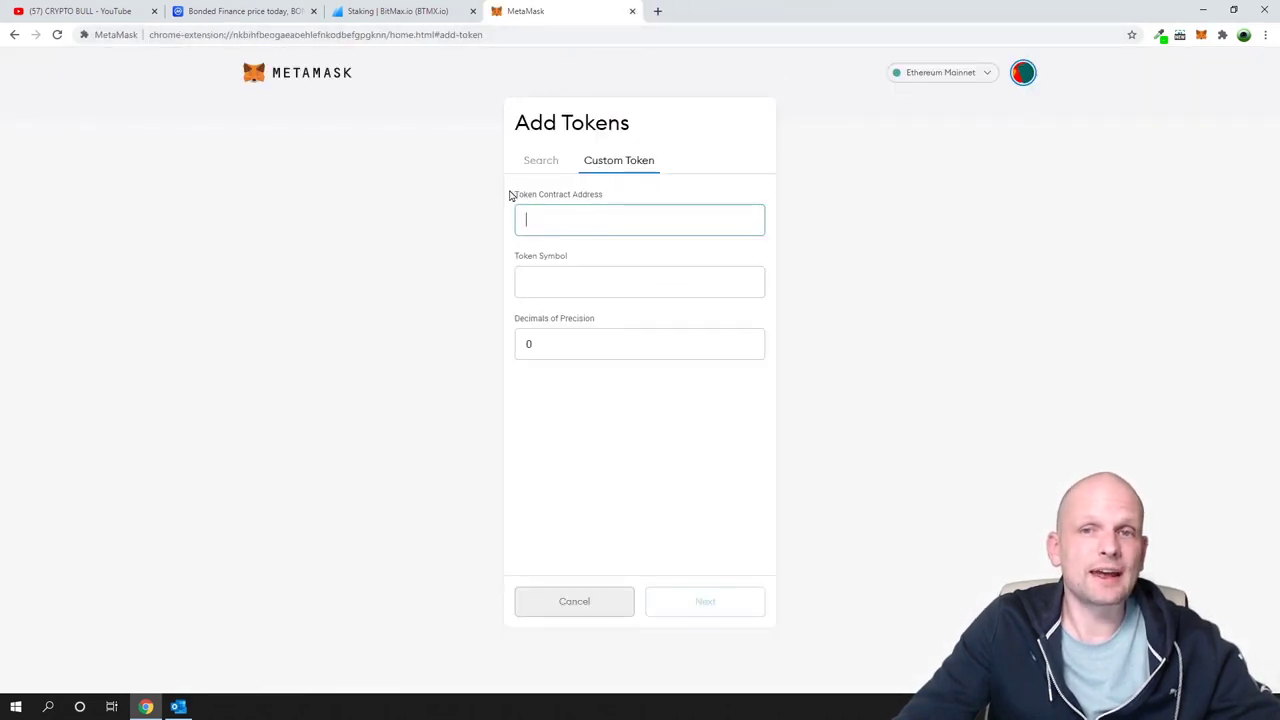
left_click_drag(519, 198, 600, 194)
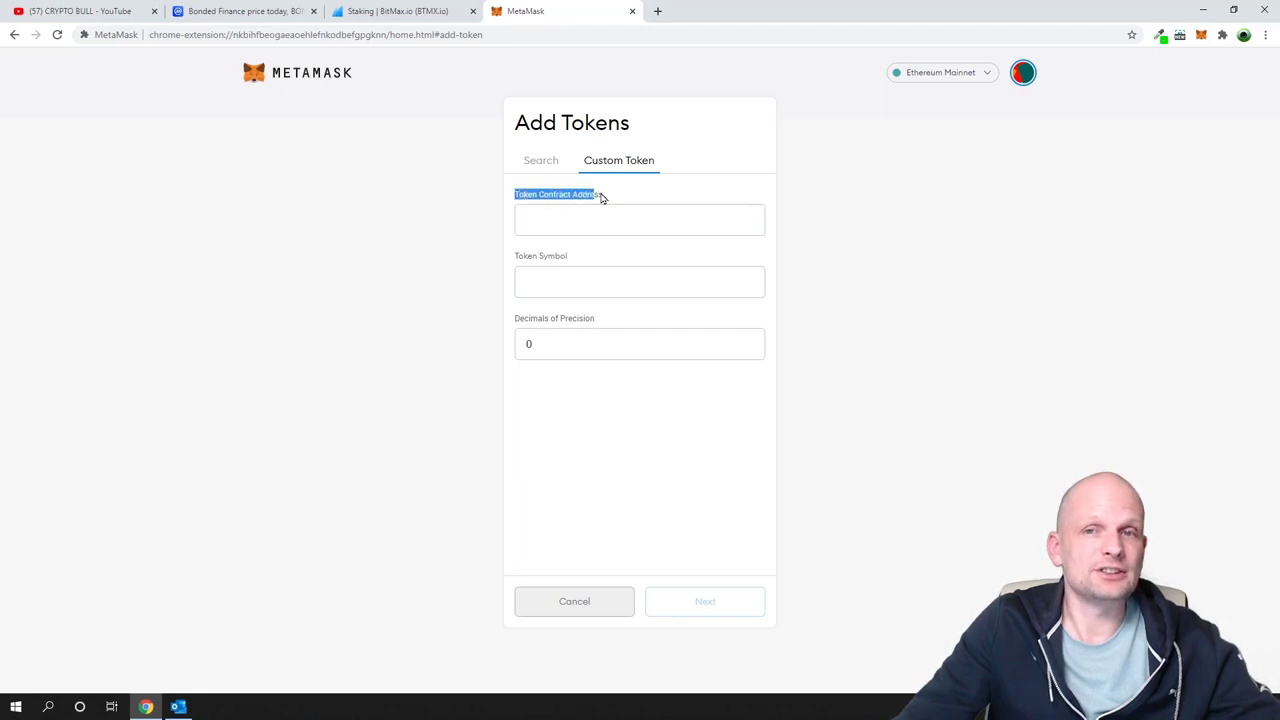
left_click(585, 228)
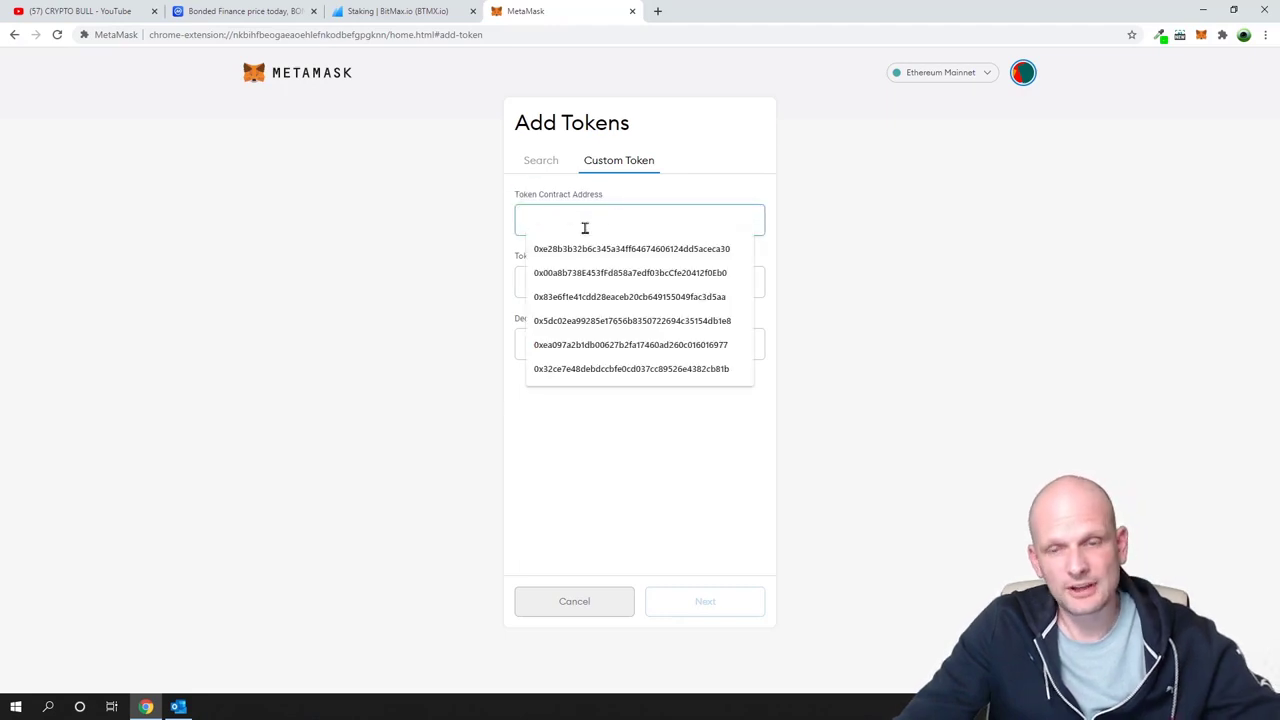
key("ctrl+v")
left_click_drag(572, 281, 530, 282)
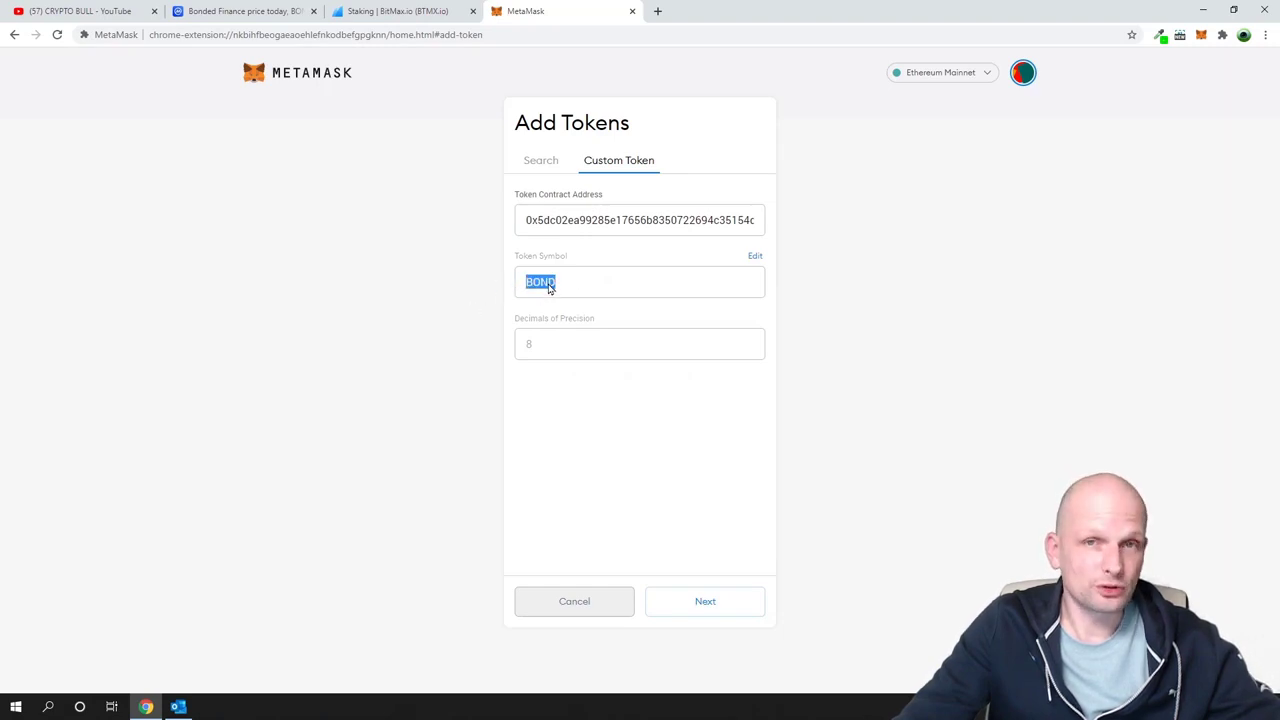
Check the token symbol against the Bonded Finance page on CoinMarketCap and return to MetaMask's custom token form
left_click(275, 10)
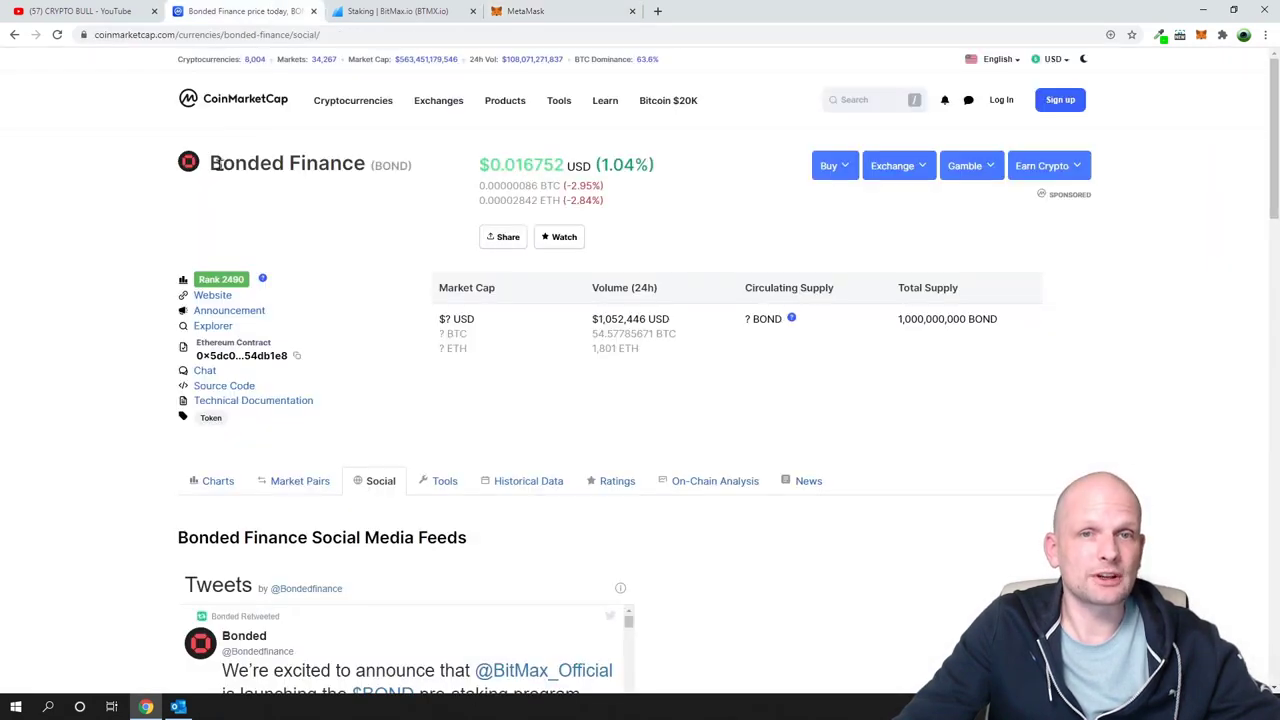
left_click_drag(211, 163, 410, 165)
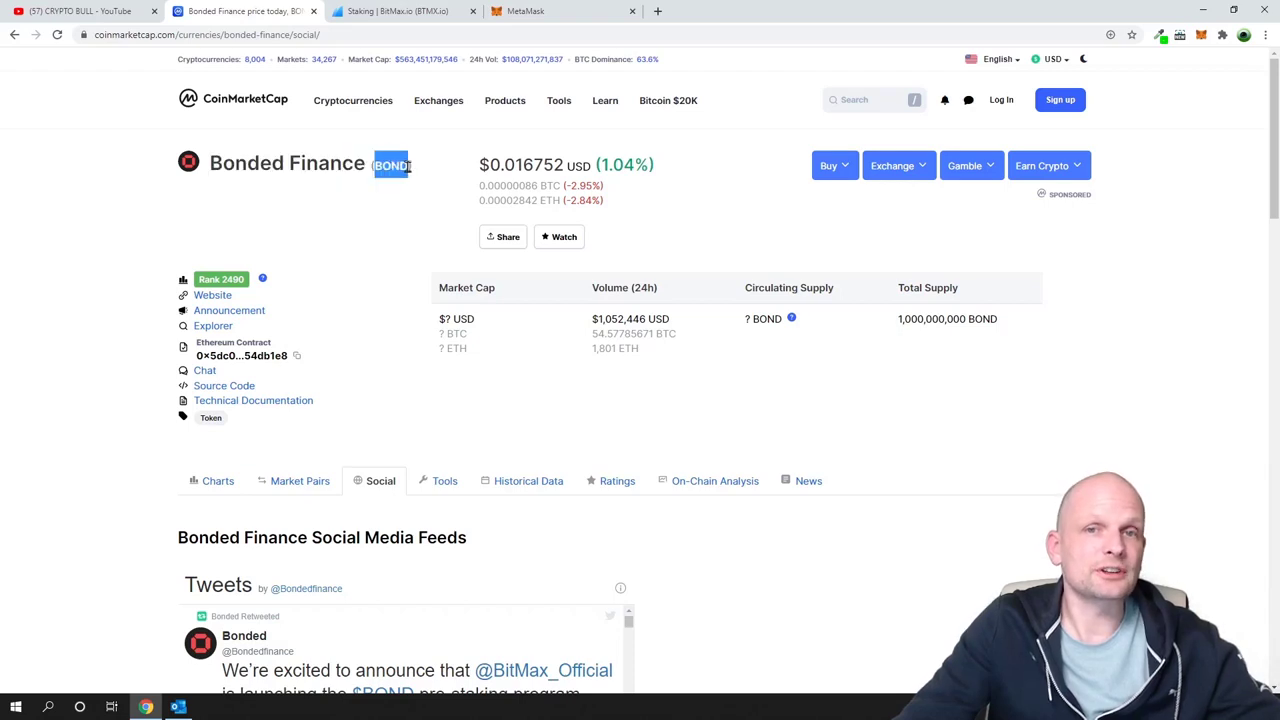
left_click(512, 10)
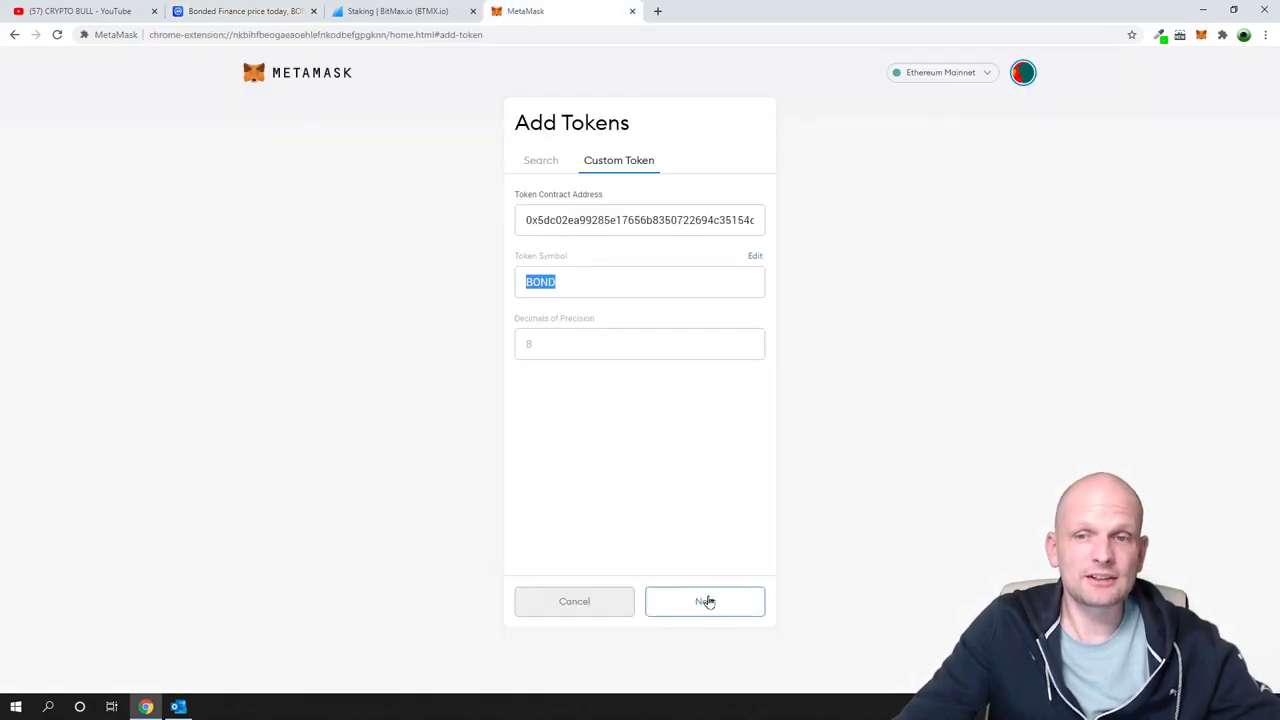
Add the BOND custom token to the wallet and return to the Account 1 overview
left_click(706, 601)
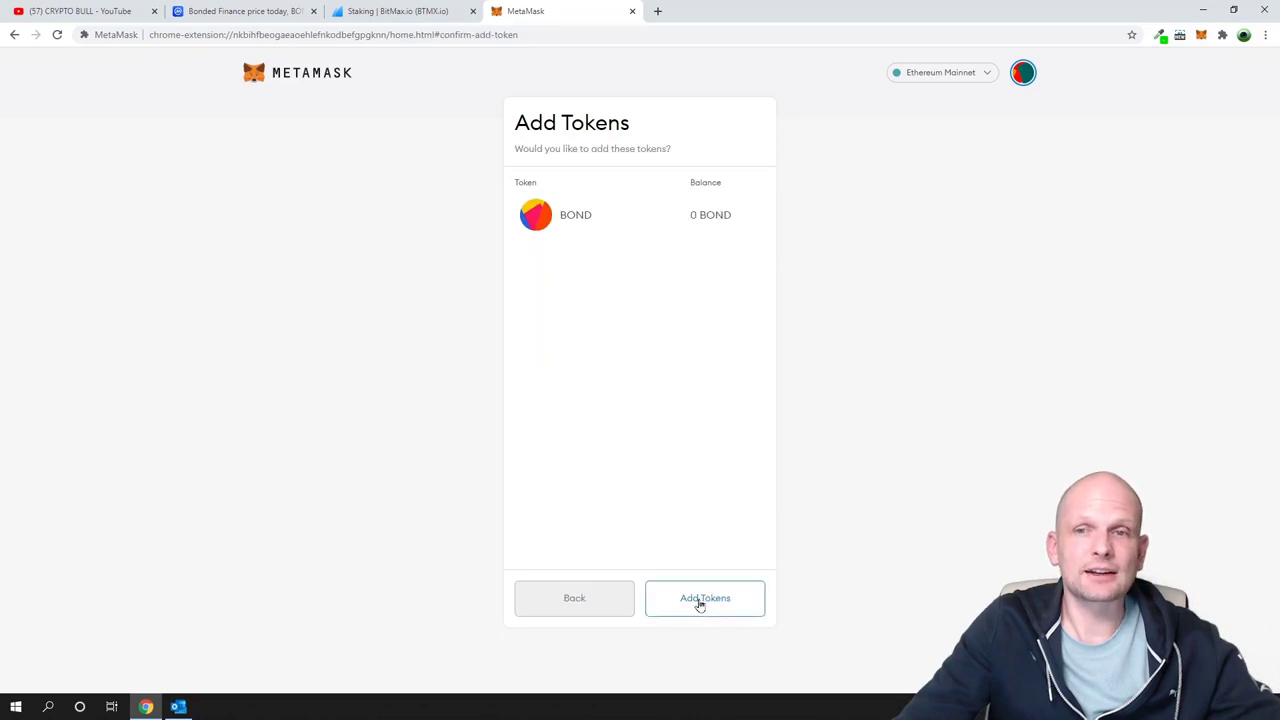
left_click(700, 600)
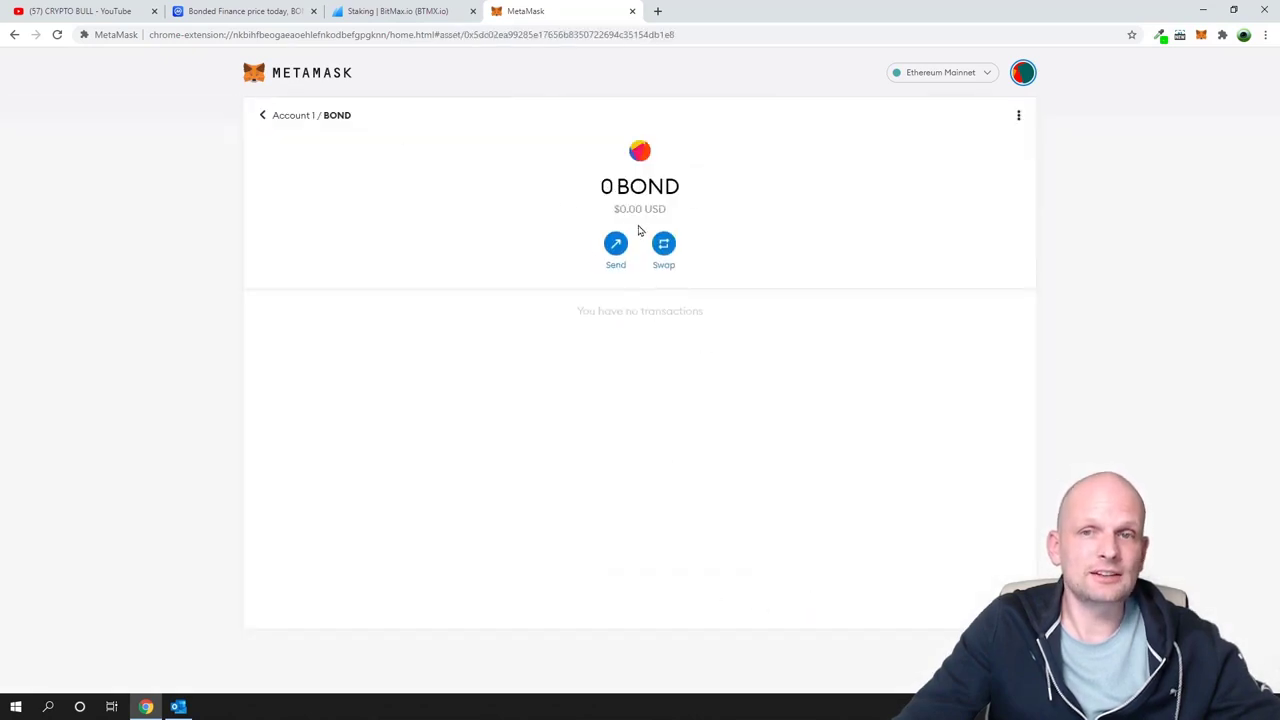
left_click(265, 117)
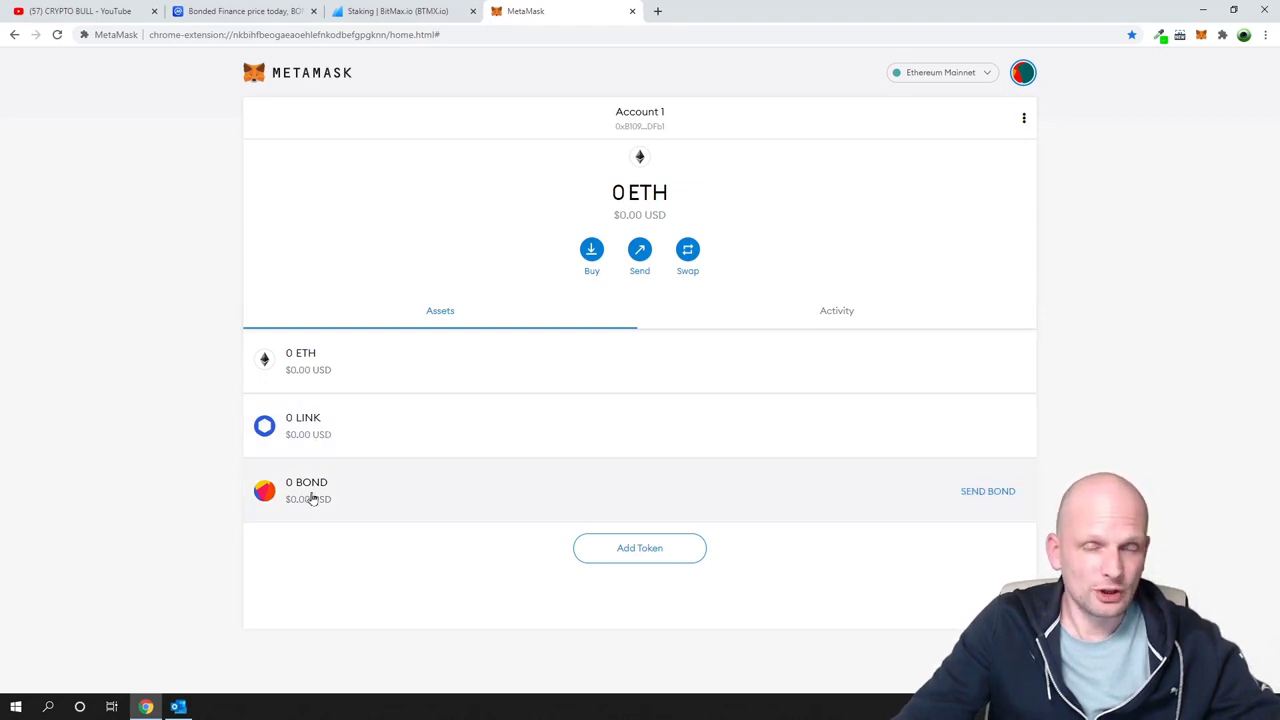
Search the Add Tokens list for "bond" and switch to the empty custom token form
left_click(640, 551)
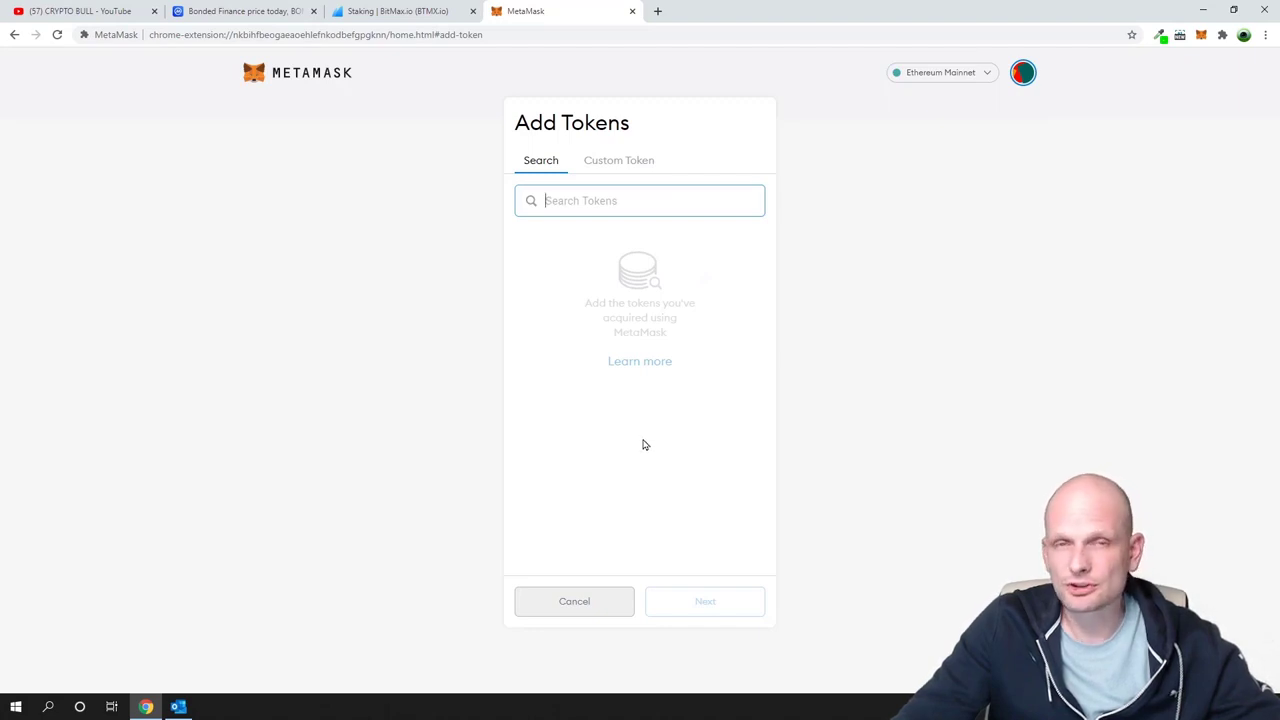
left_click(639, 209)
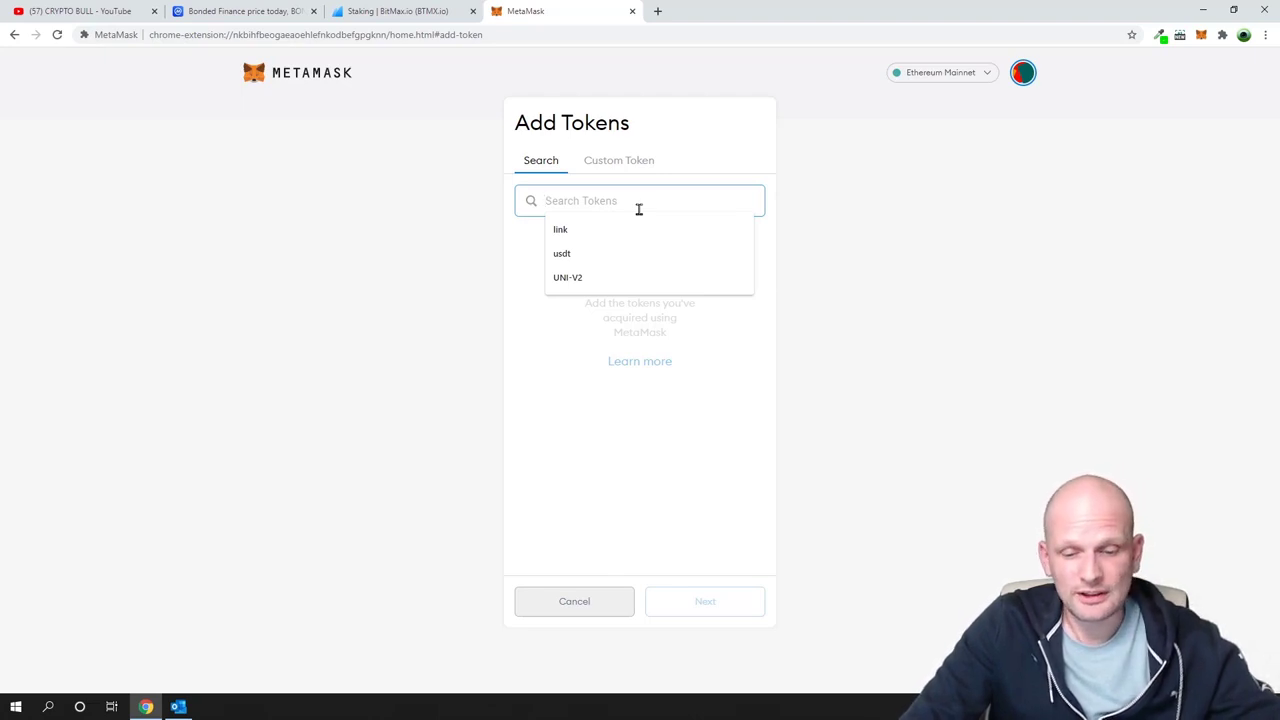
type("bon")
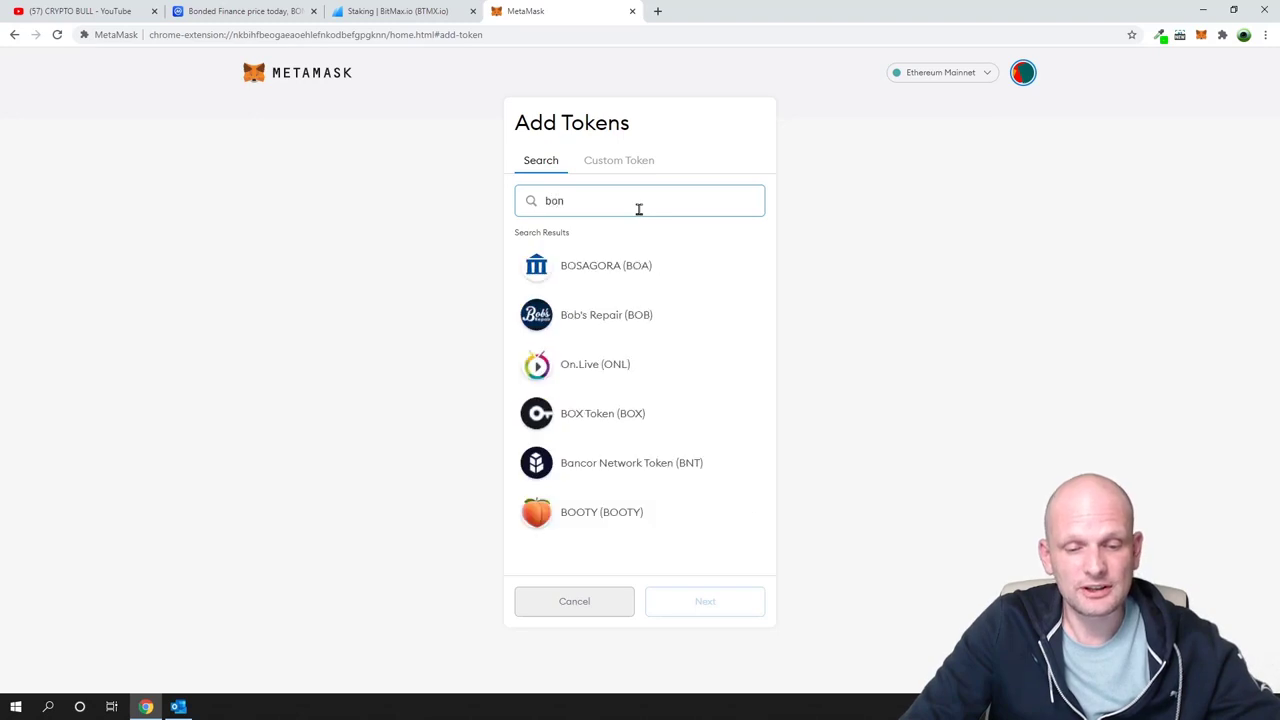
type("d")
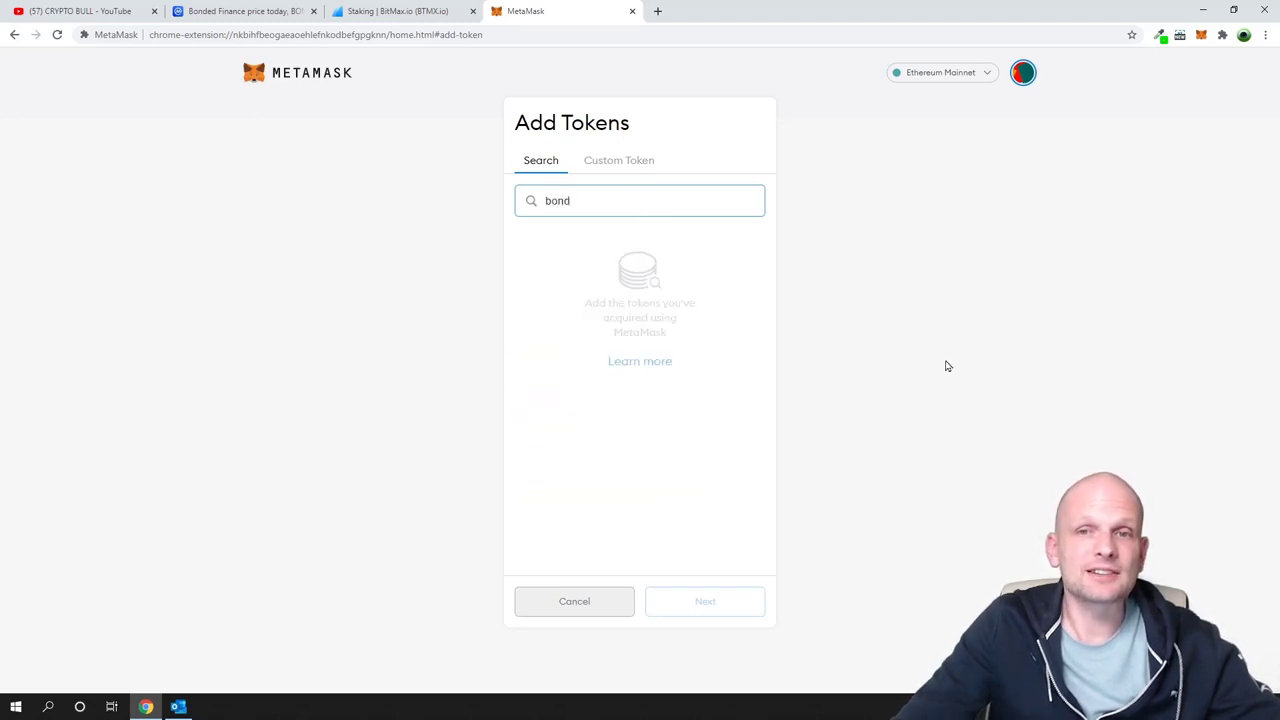
left_click(610, 162)
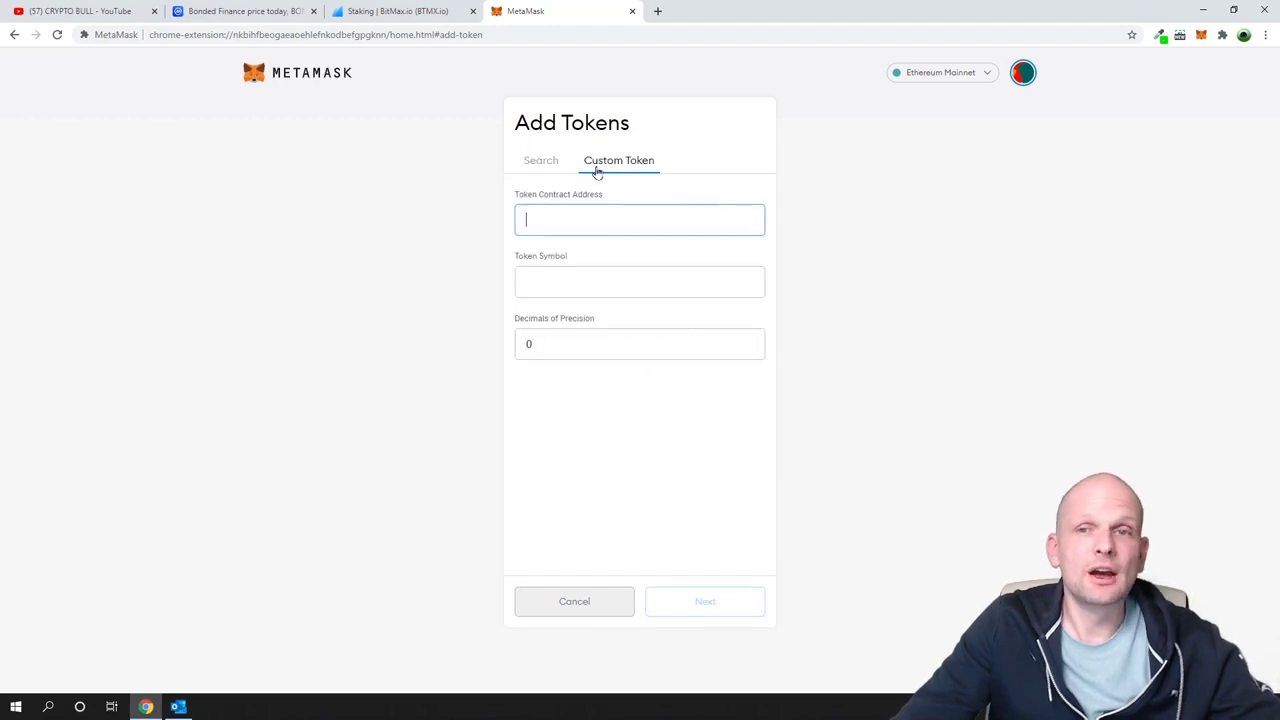
Open Bonded Finance's Etherscan explorer page from CoinMarketCap and examine the token's contract address
left_click(220, 10)
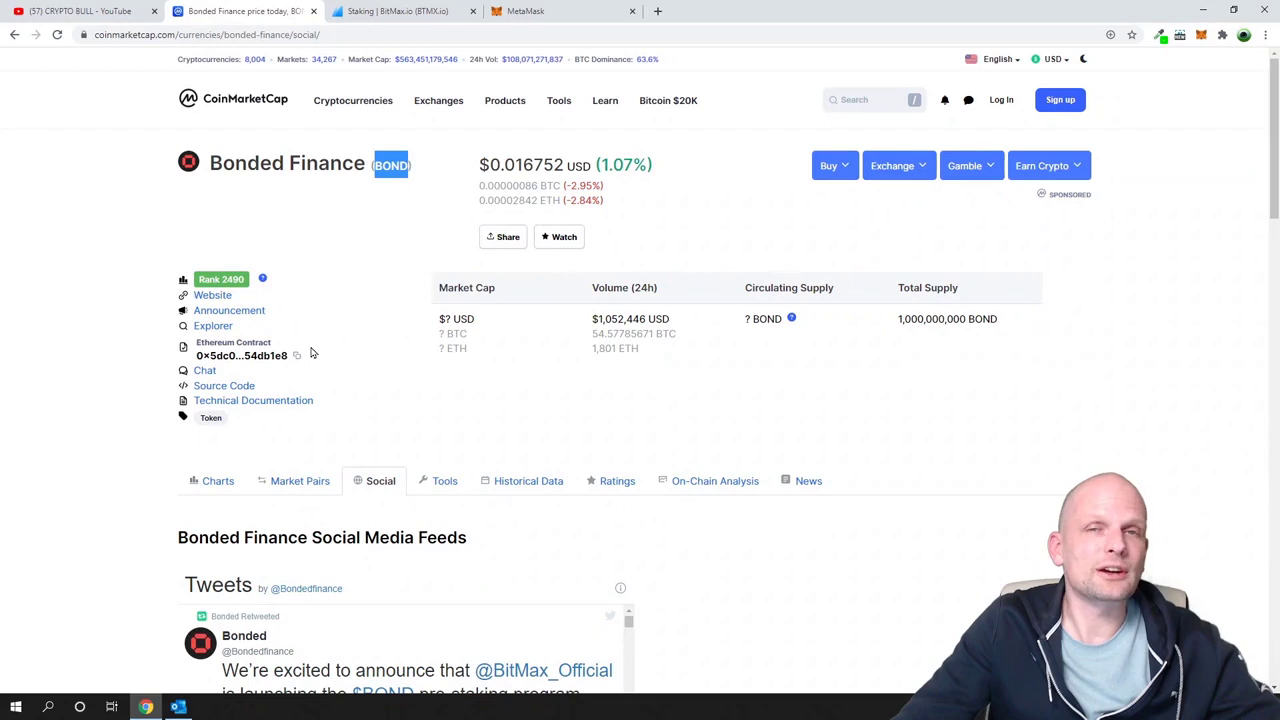
left_click(218, 326)
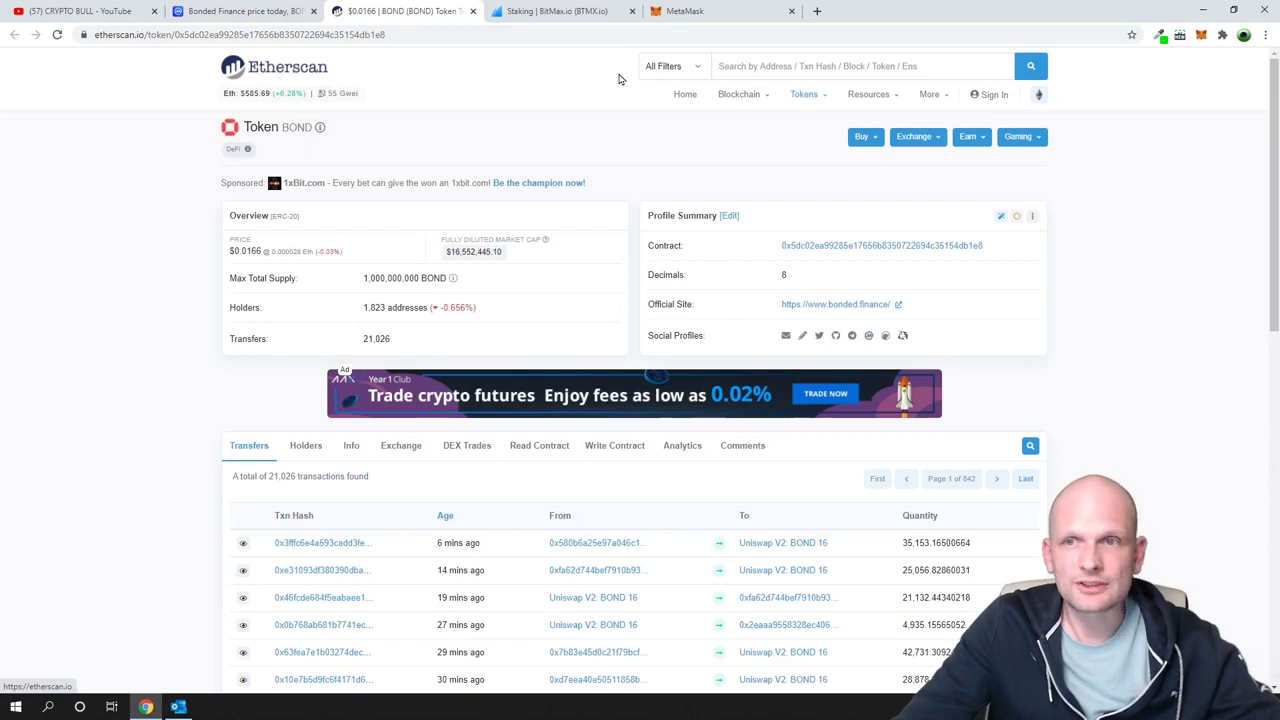
left_click(776, 62)
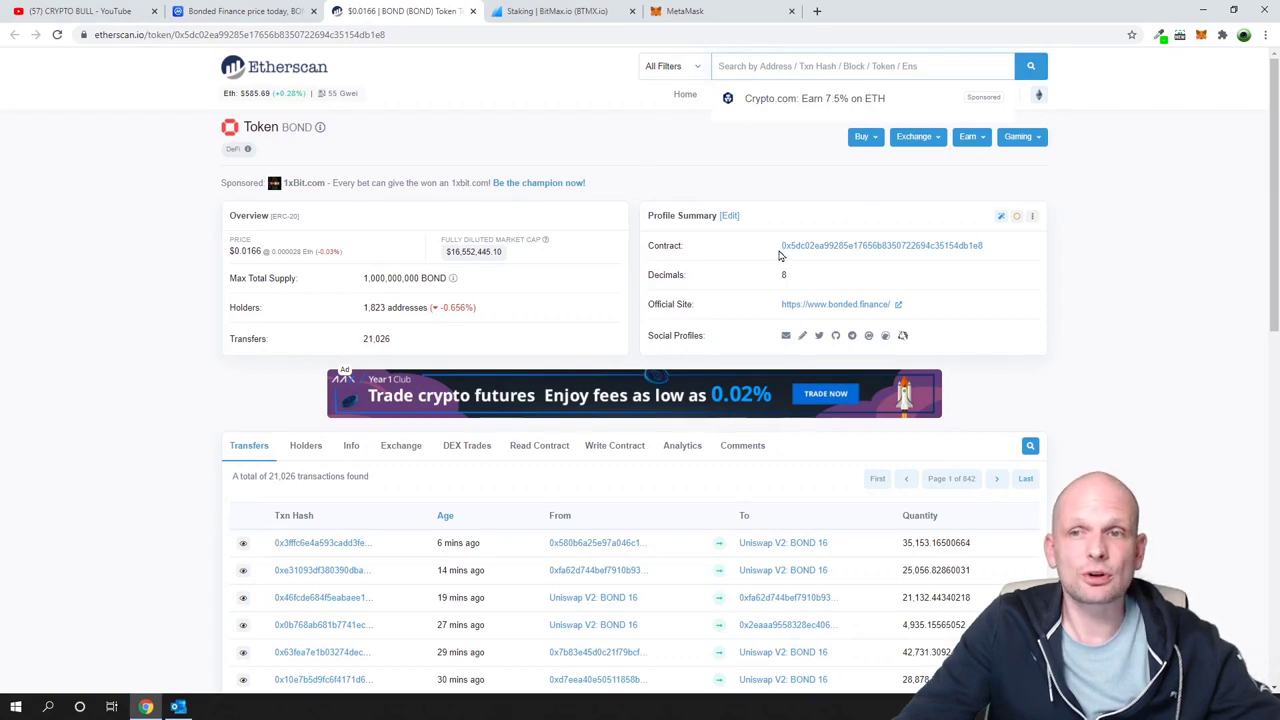
left_click_drag(654, 246, 759, 250)
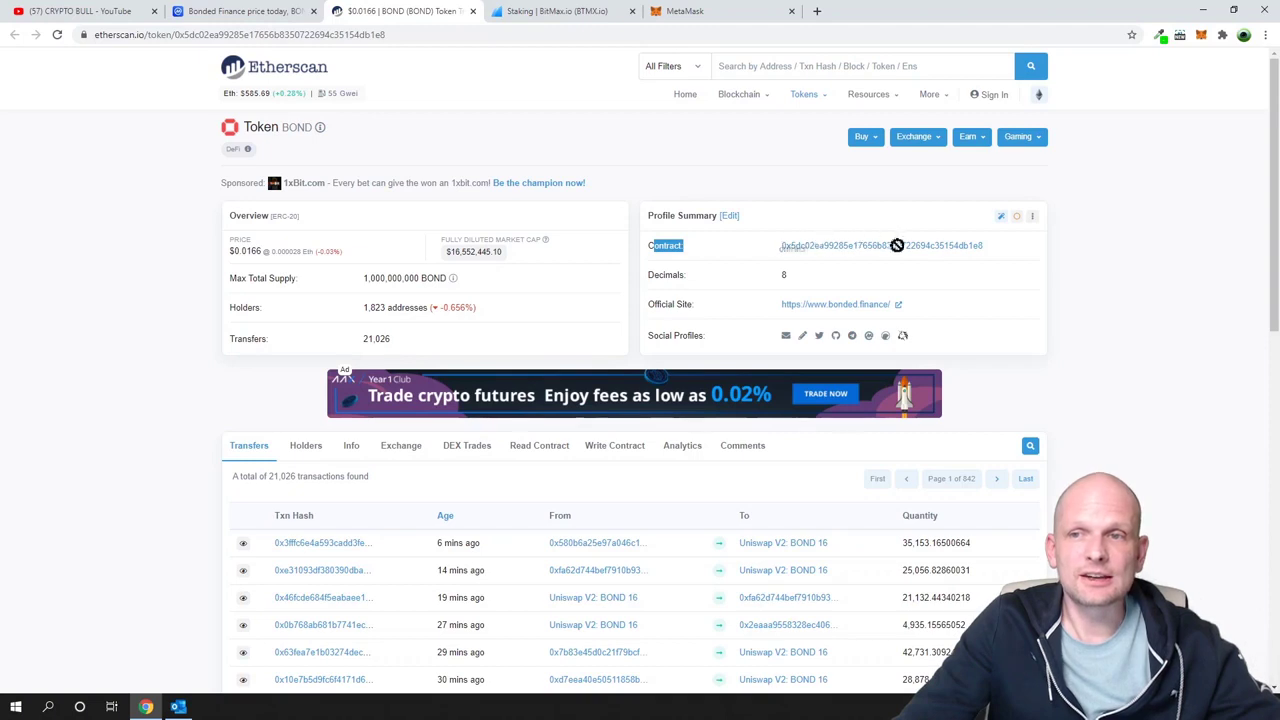
mouse_move(994, 249)
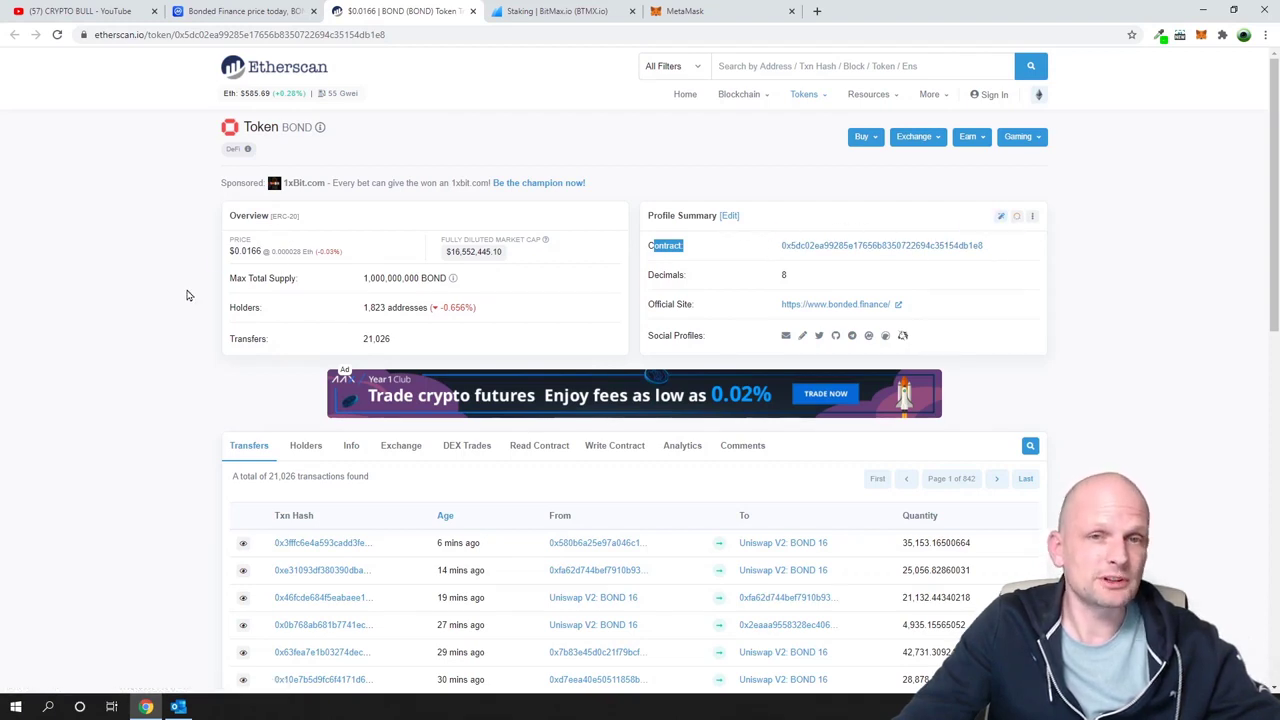
Examine BOND's max total supply, holders and transfers on Etherscan, and check the token's name on CoinMarketCap
left_click_drag(362, 278, 444, 279)
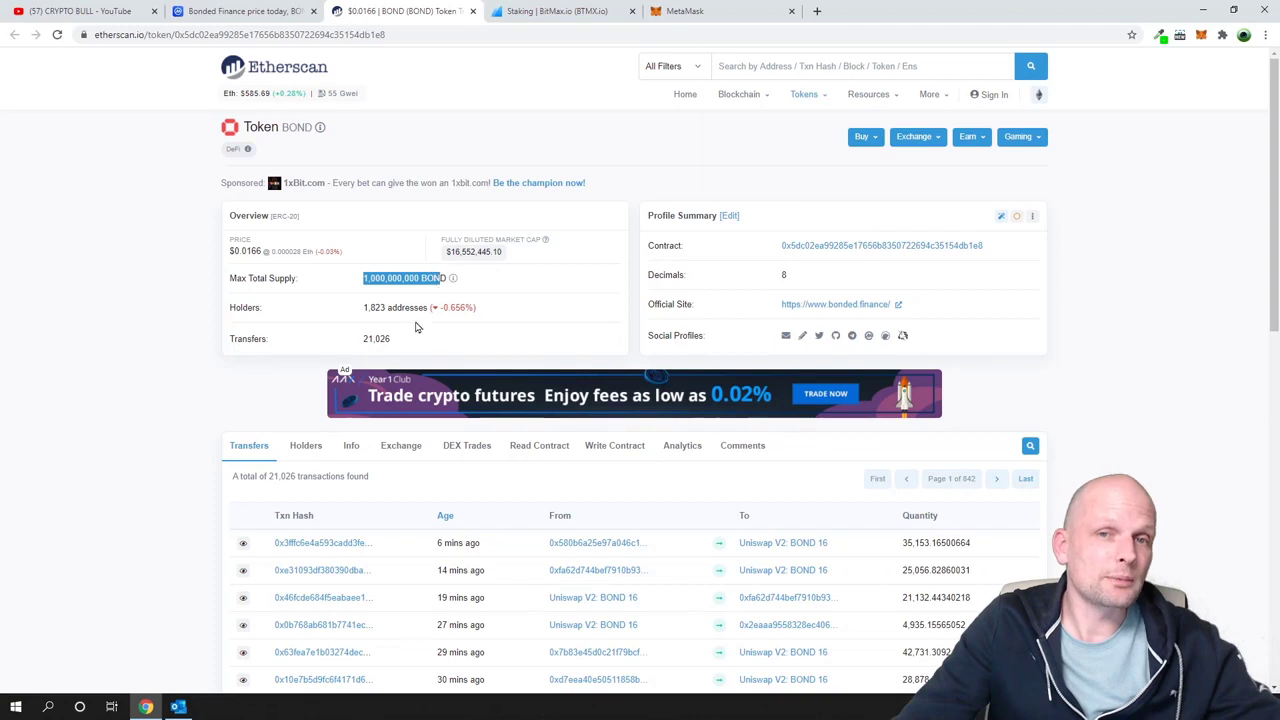
left_click_drag(316, 317, 414, 308)
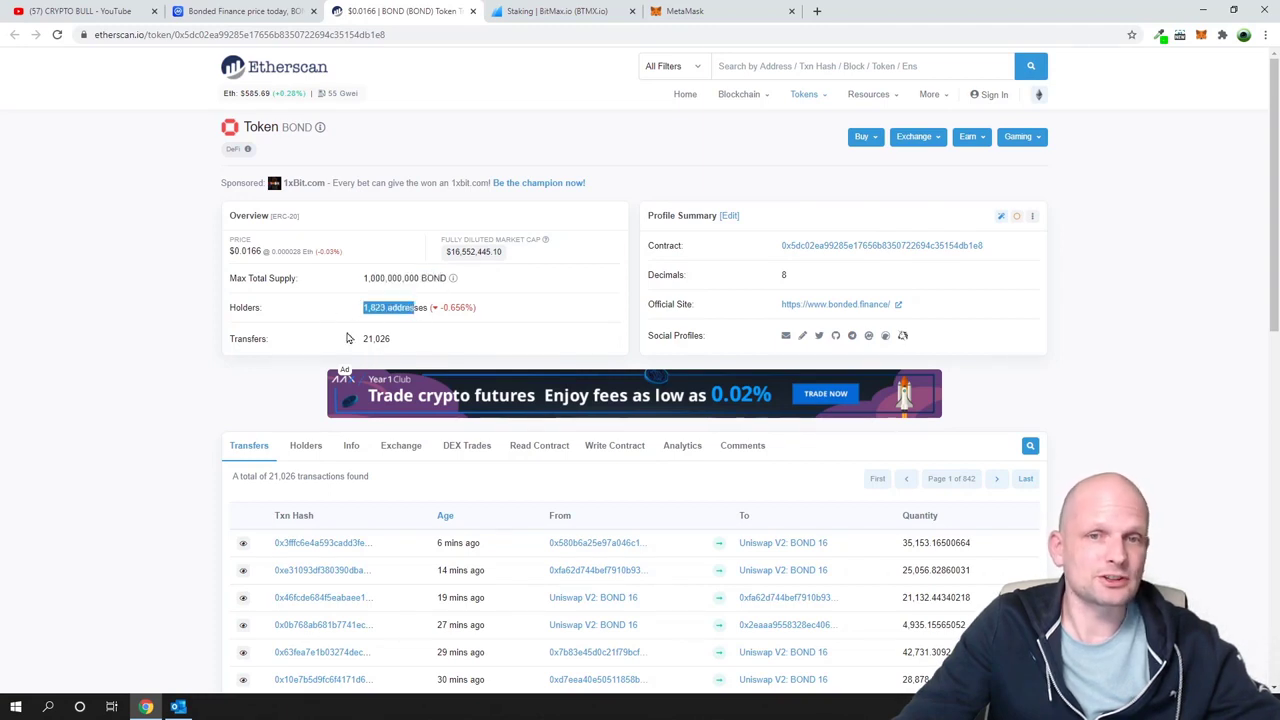
left_click_drag(321, 341, 437, 346)
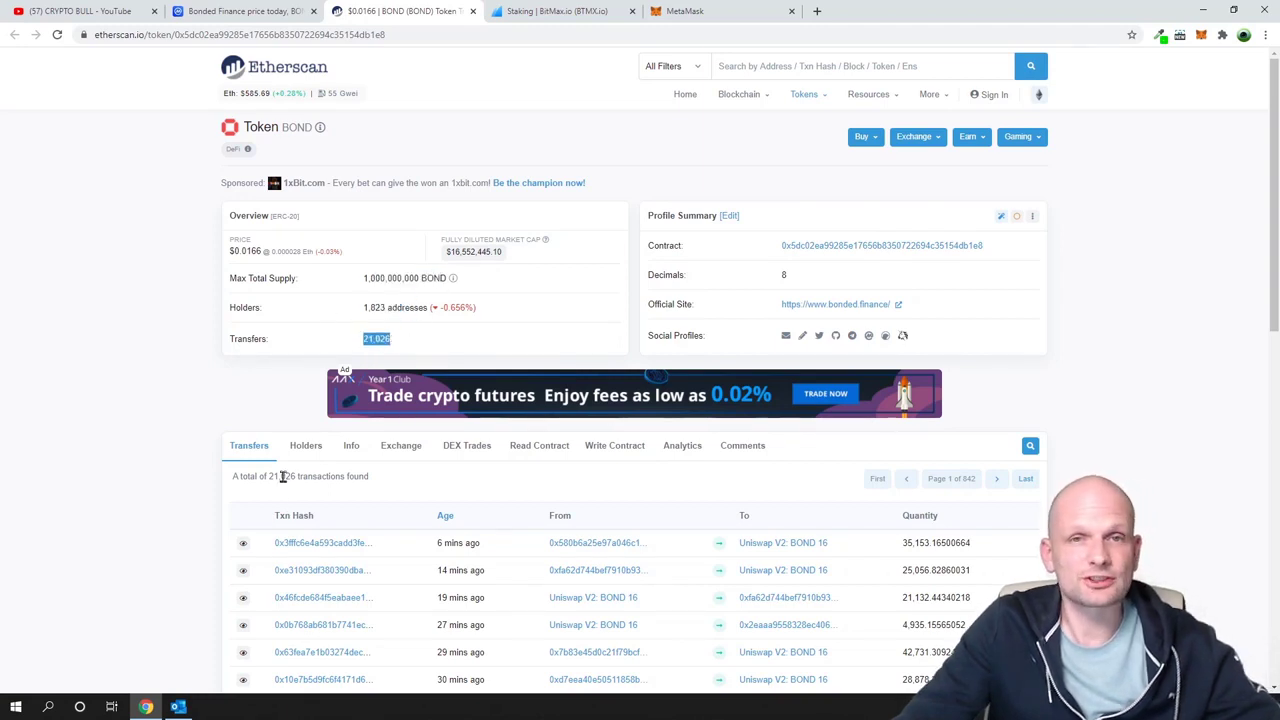
left_click(240, 9)
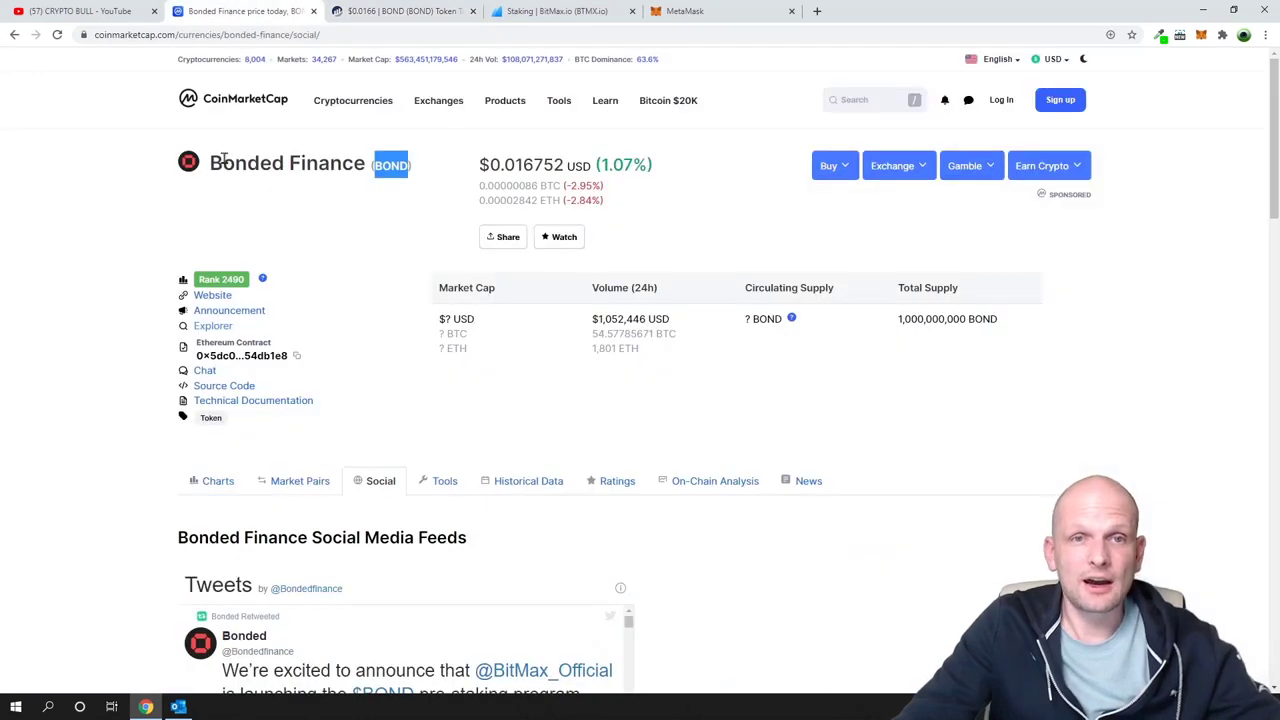
left_click_drag(210, 160, 375, 152)
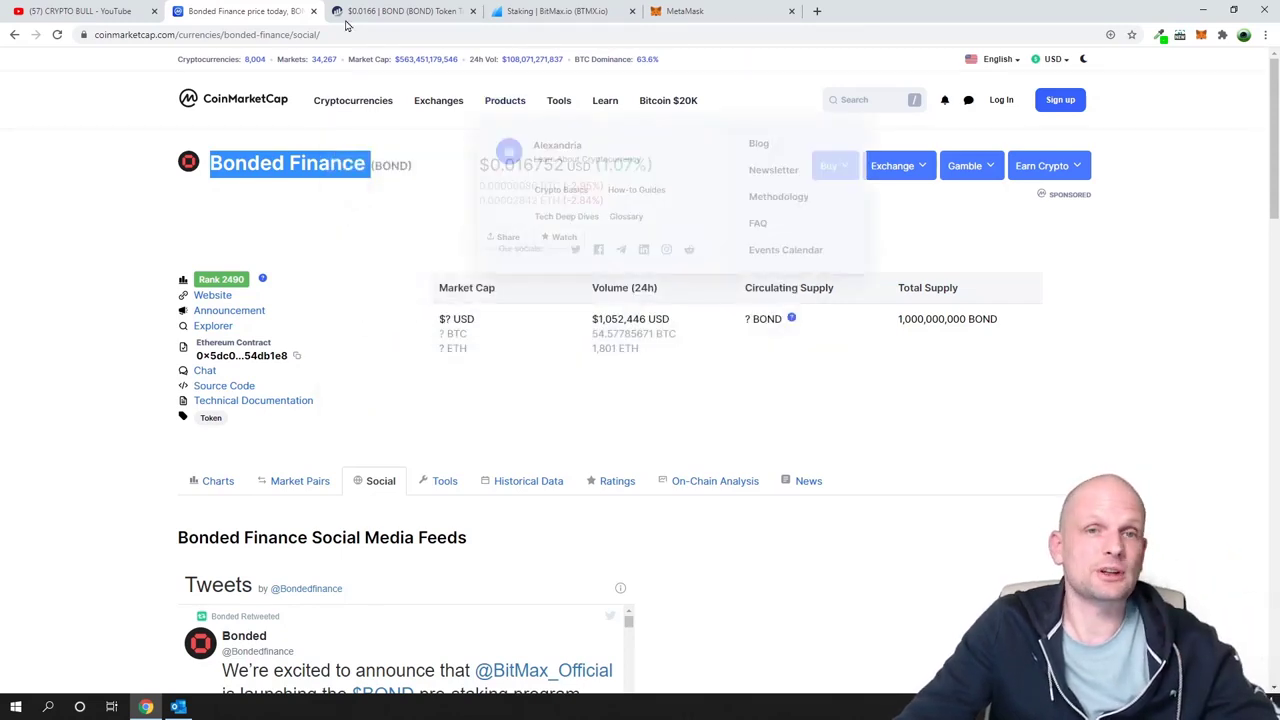
Switch to MetaMask, leave the custom token form for the Account 1 overview and copy the account's wallet address
left_click(700, 11)
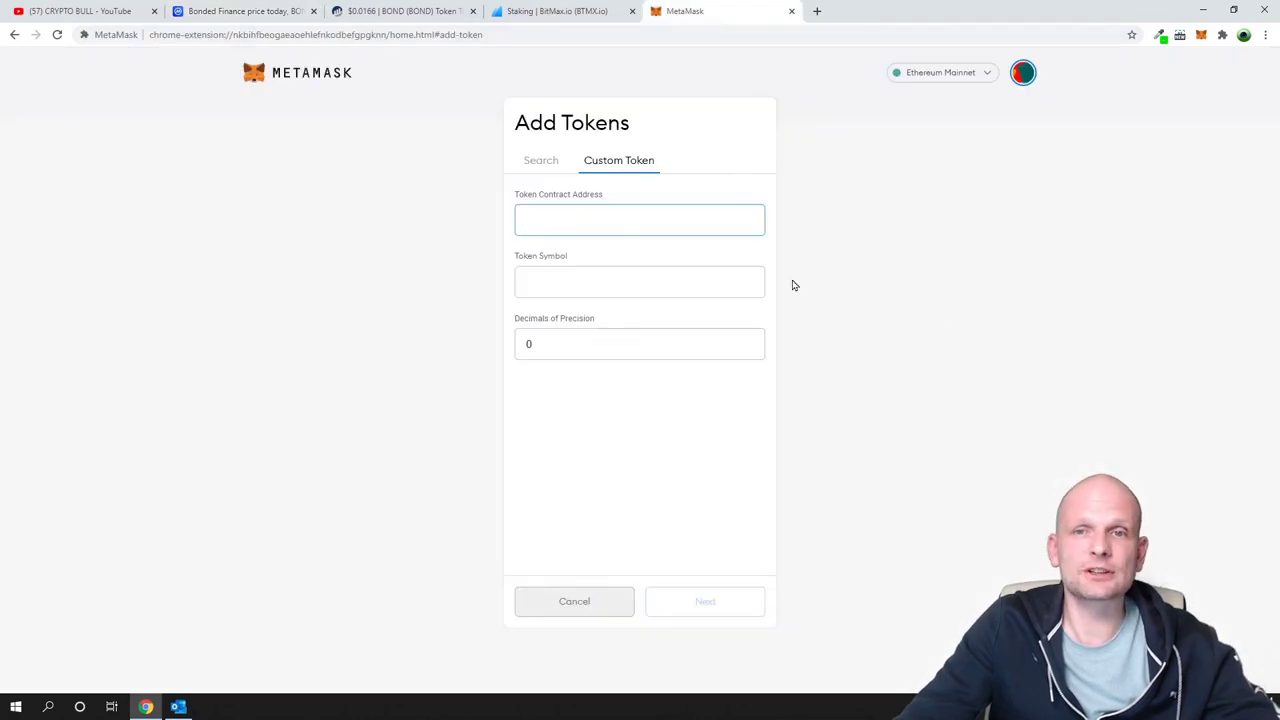
left_click(340, 79)
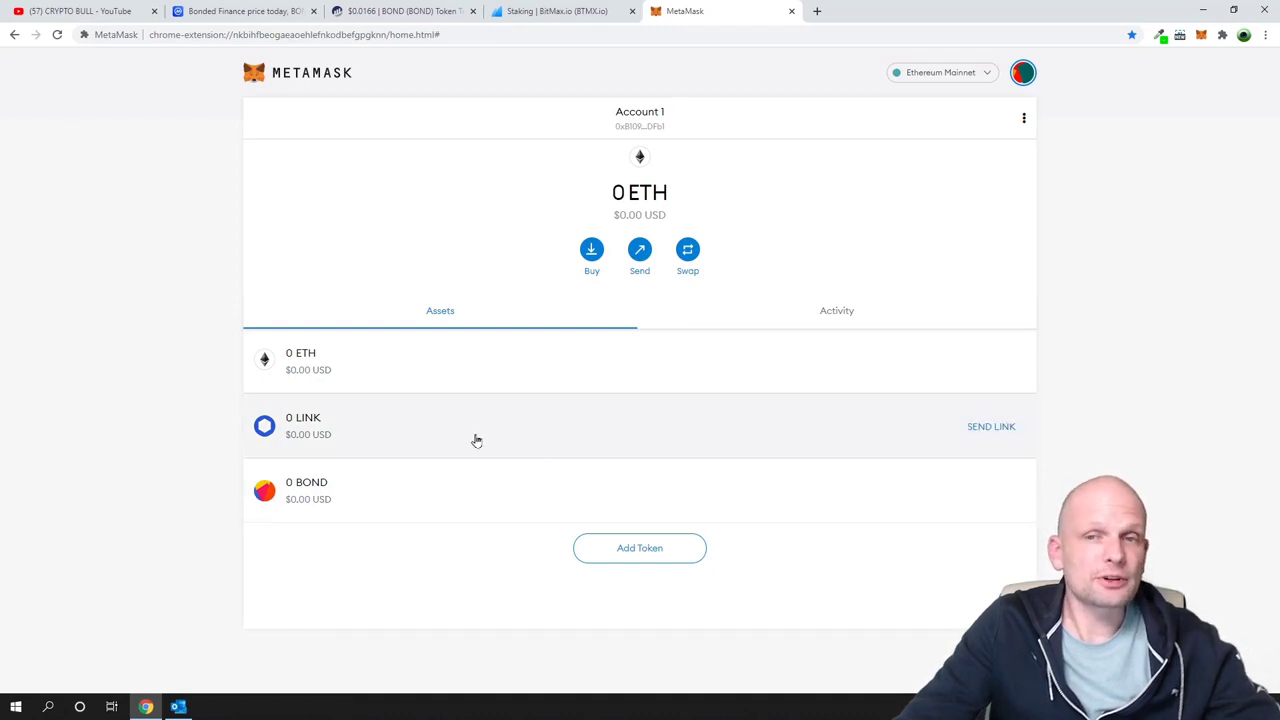
left_click(641, 124)
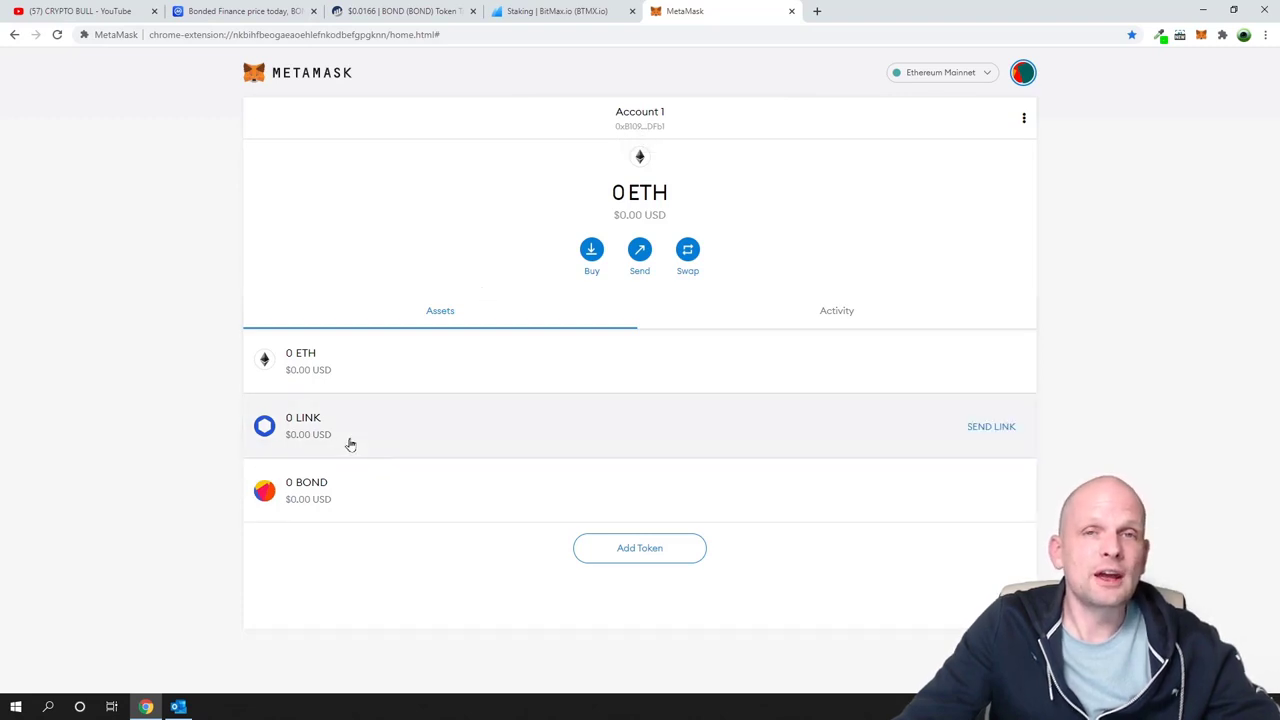
View the recipient form for sending LINK and return to the Account 1 overview
left_click(314, 438)
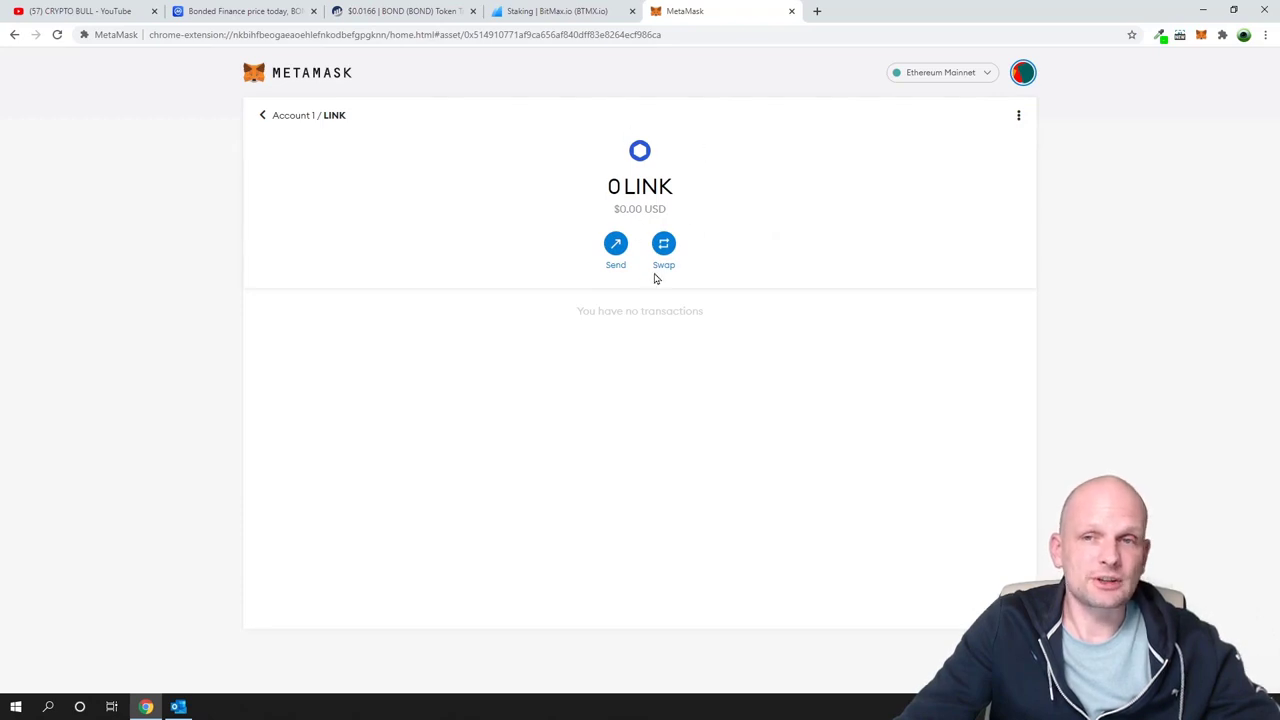
left_click(615, 246)
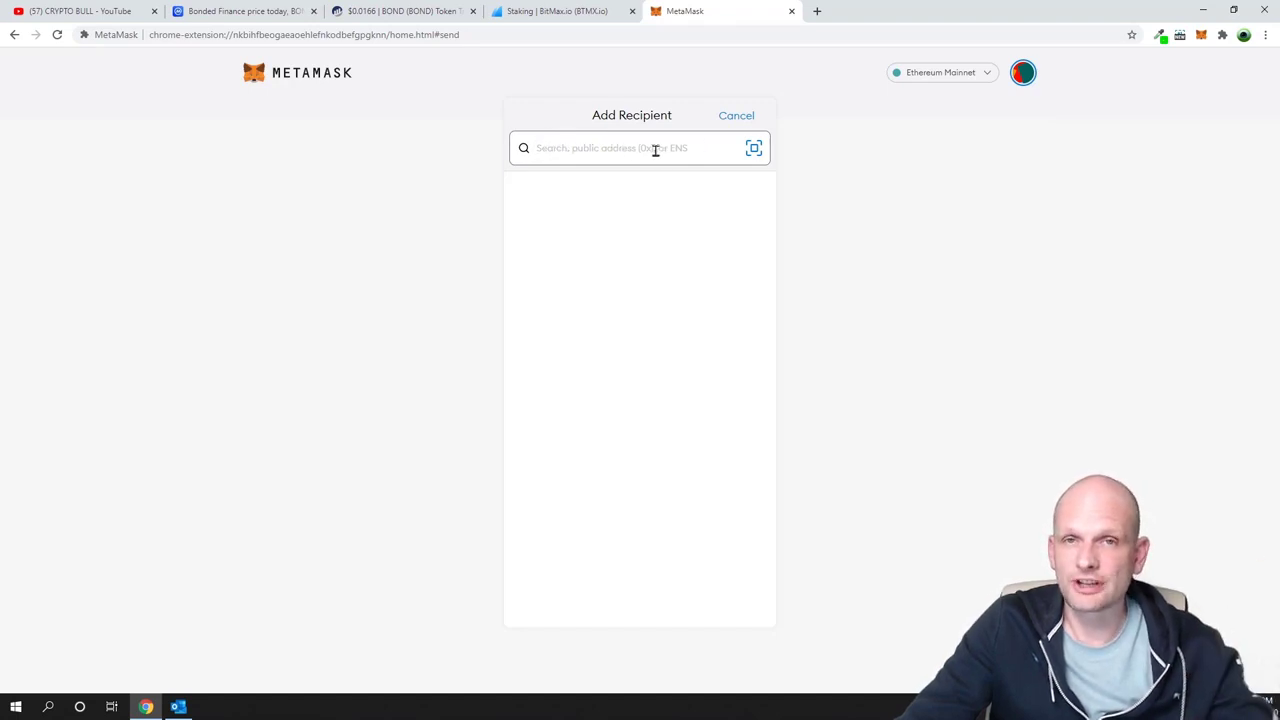
left_click(320, 74)
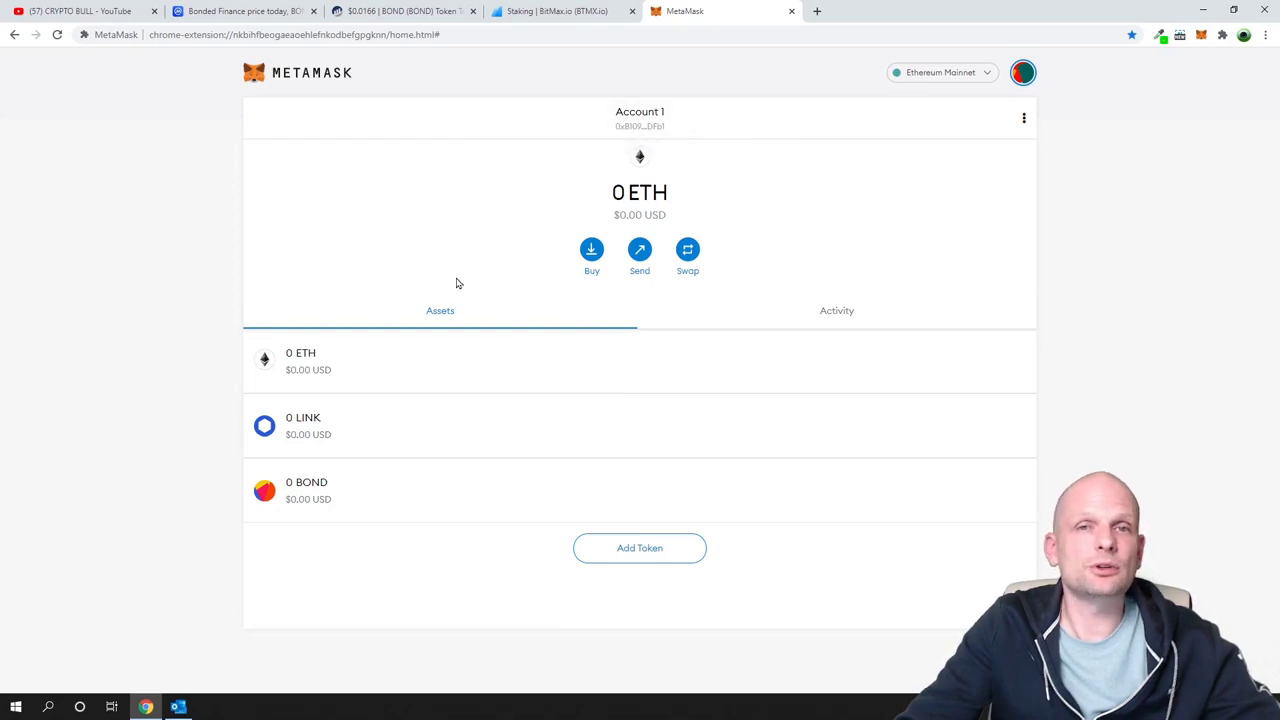
Open the MetaMask swap form and set it to exchange LINK for ETH
left_click(688, 252)
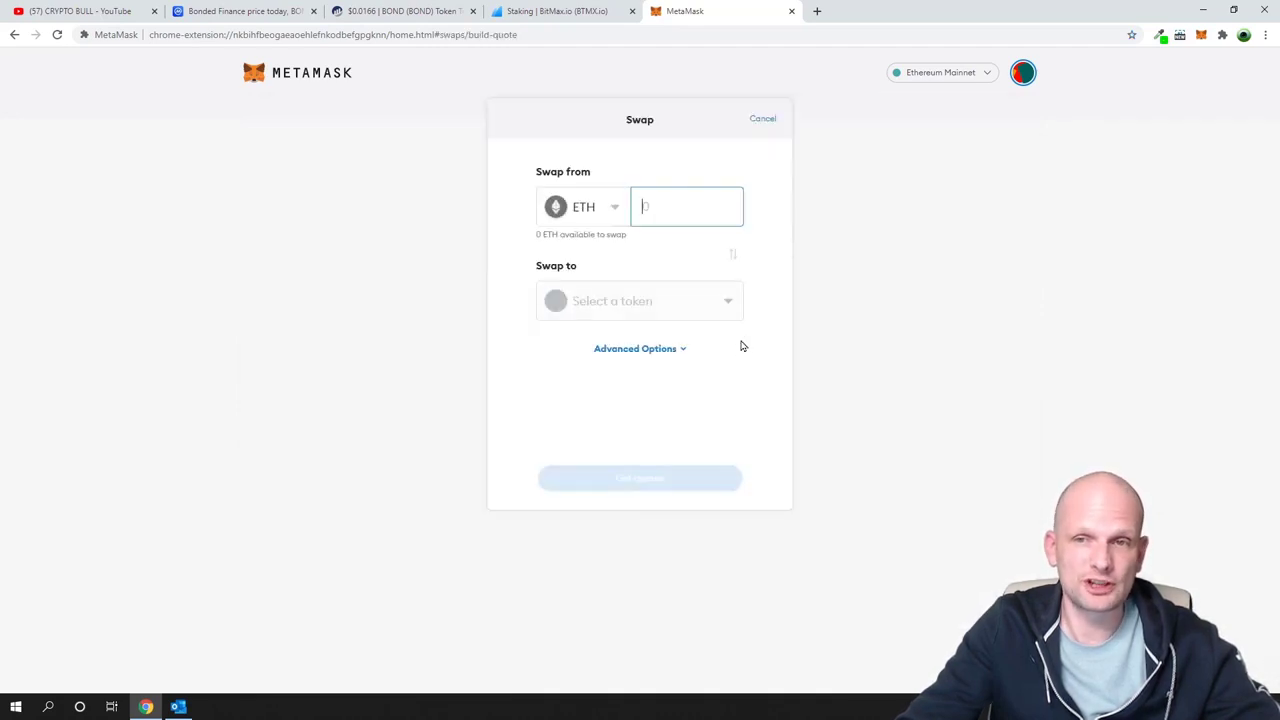
left_click(591, 208)
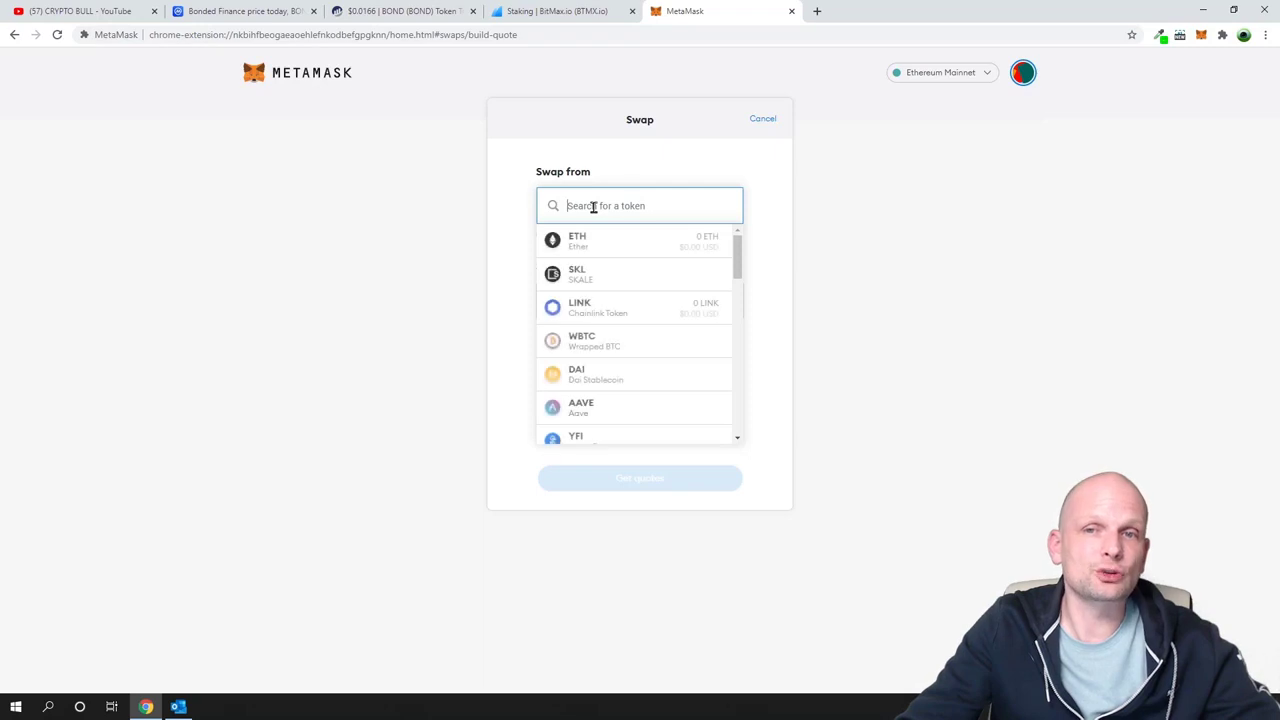
left_click(591, 311)
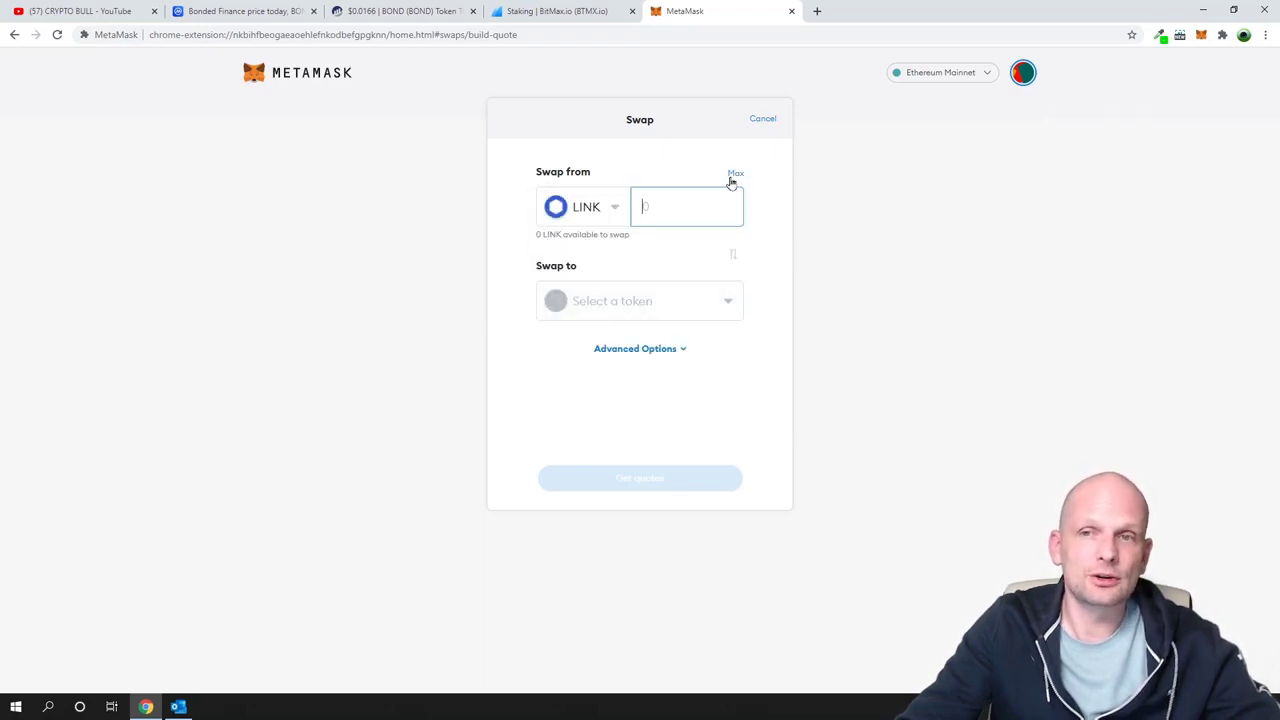
left_click(694, 310)
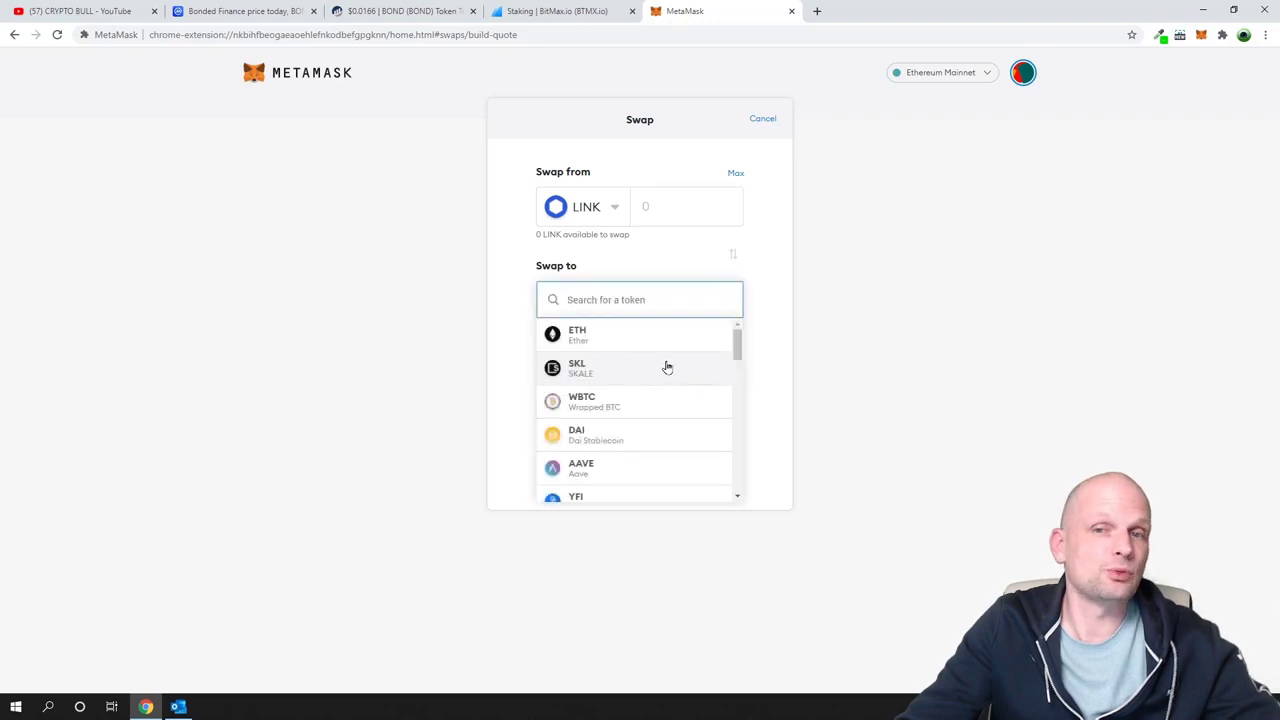
left_click(649, 339)
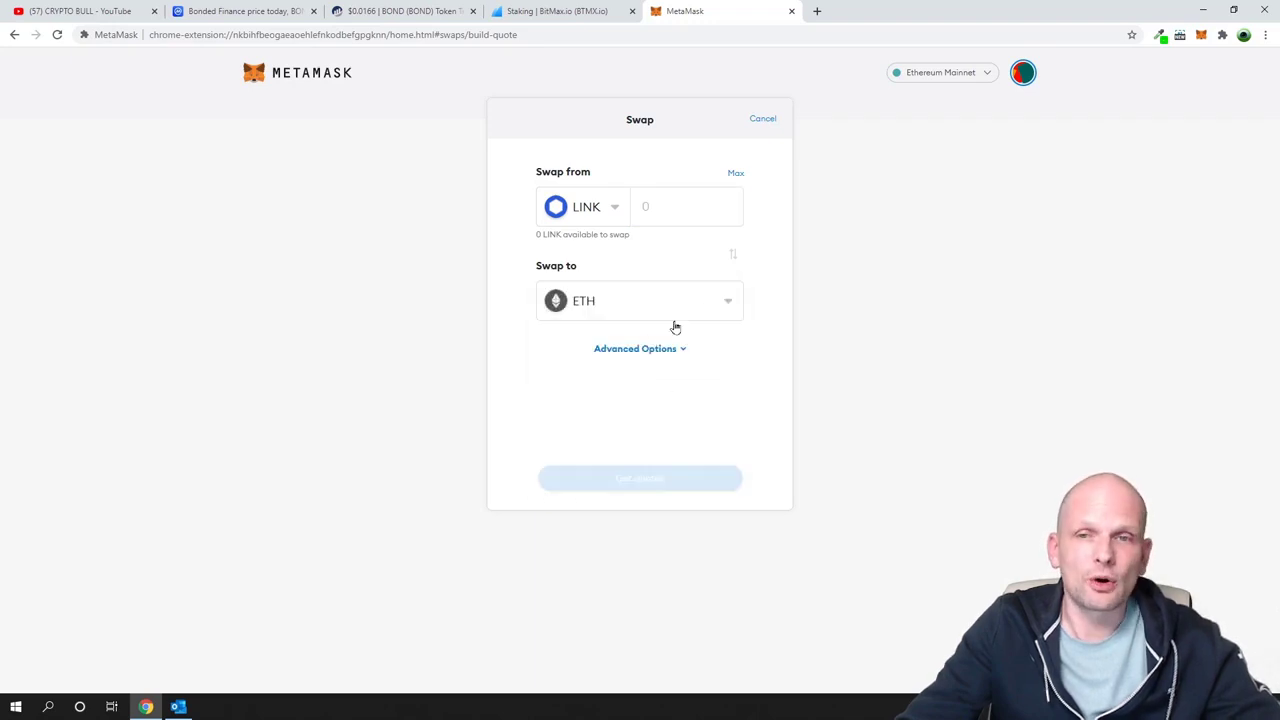
Search for usdt and change the swap's destination token to USDT (Tether USD)
left_click(596, 302)
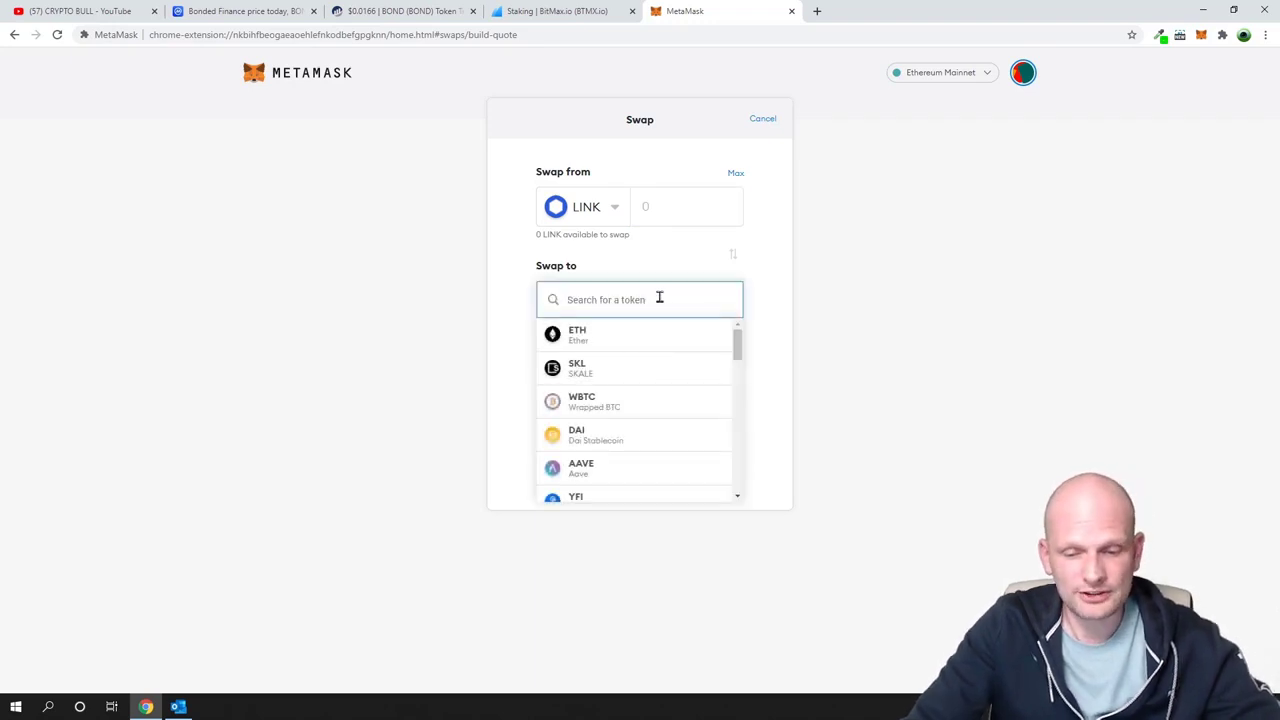
type("usdt")
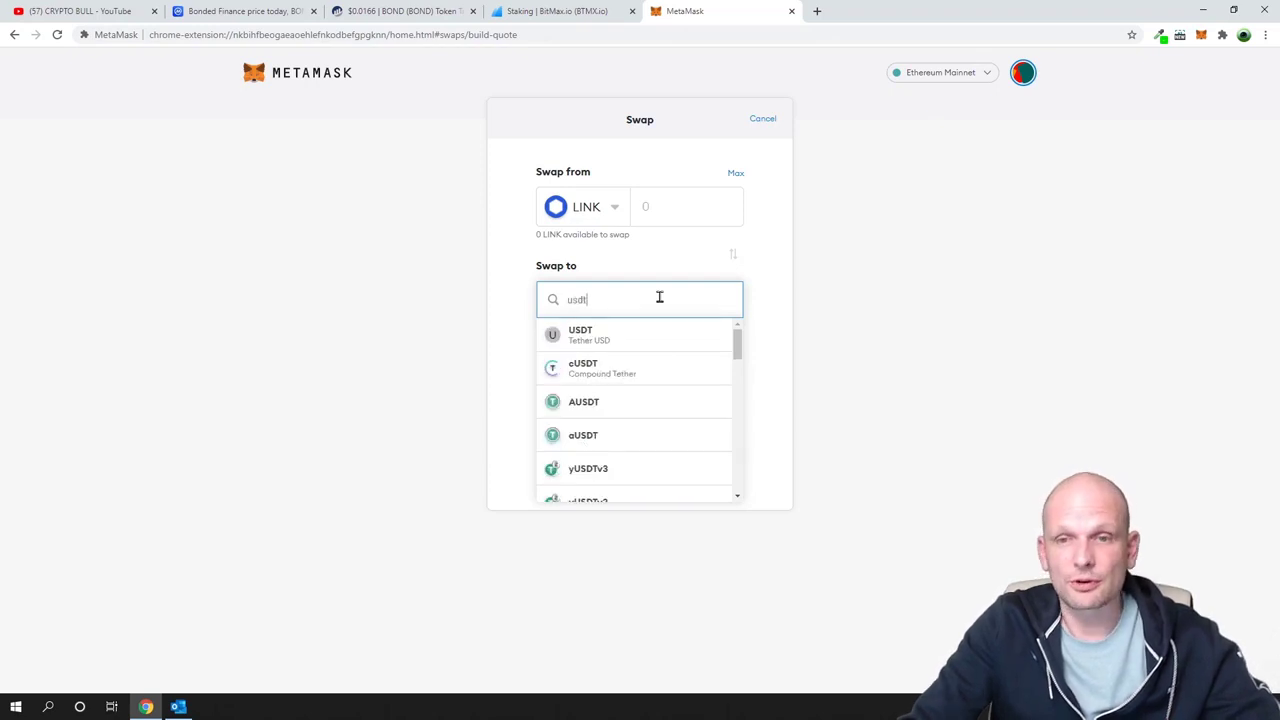
left_click(612, 337)
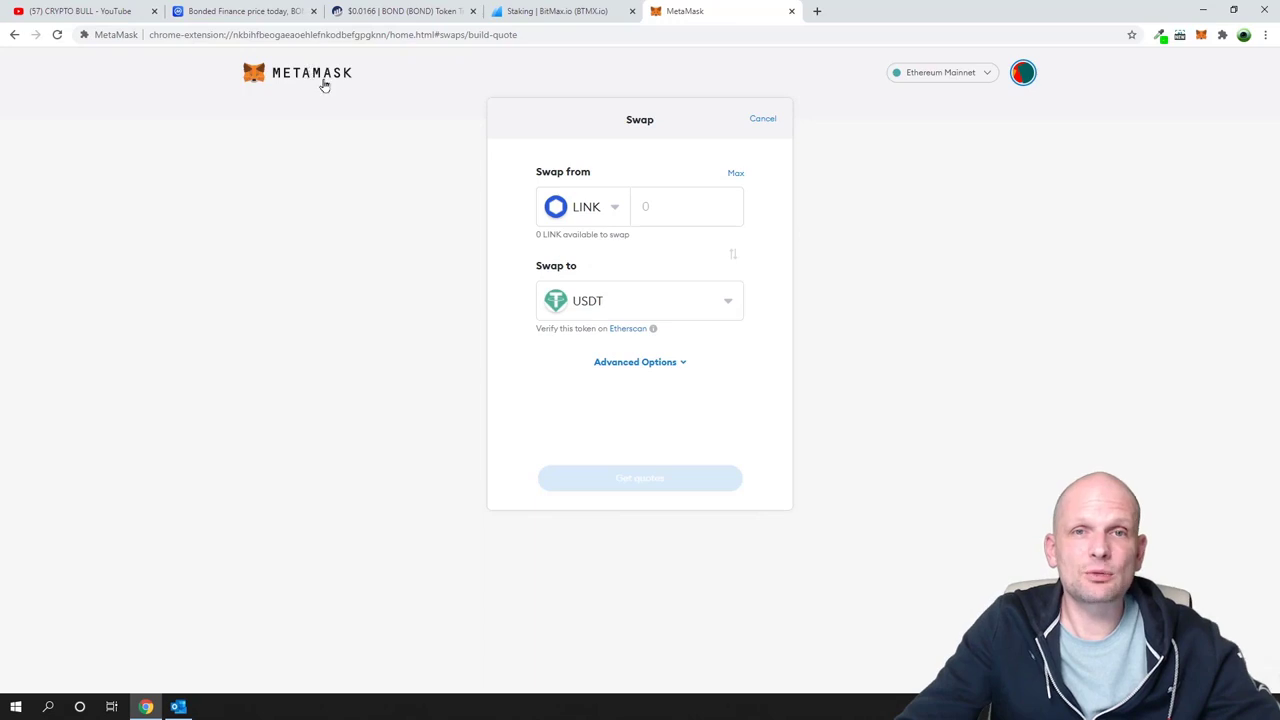
Open uniswap.org in a new browser tab and launch the Uniswap app
left_click(817, 12)
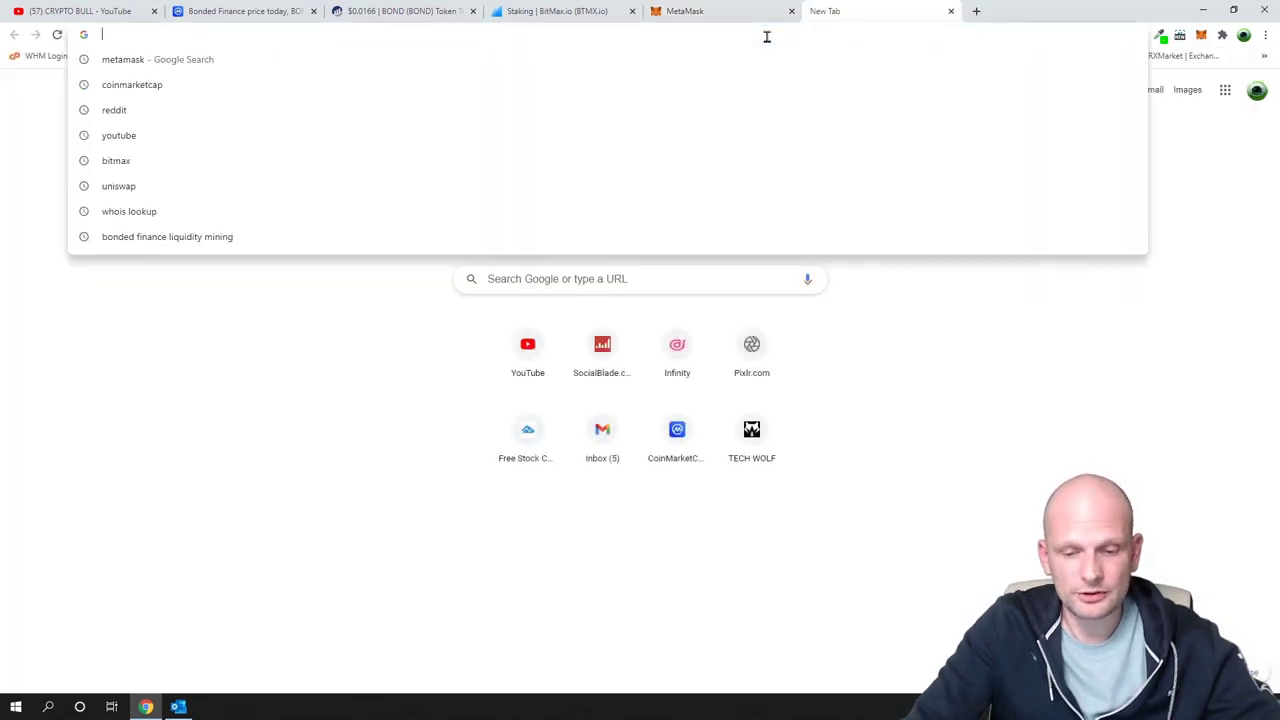
type("uniswap.org")
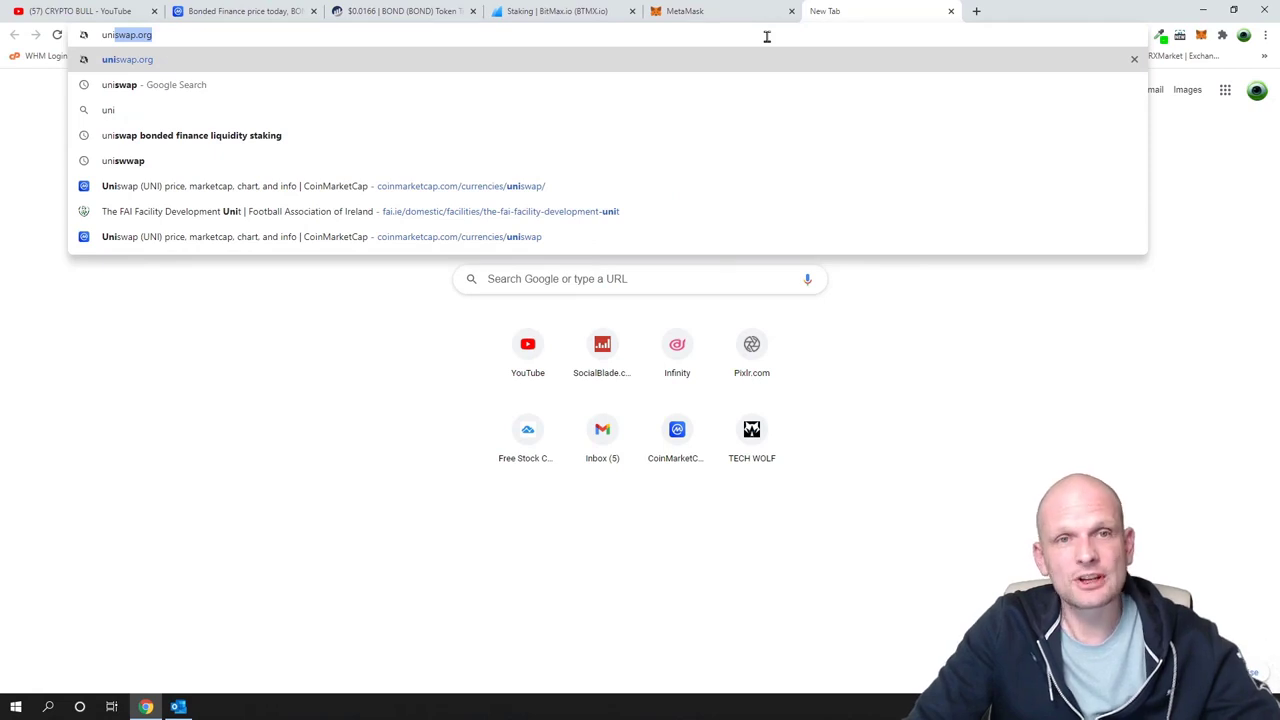
key("Return")
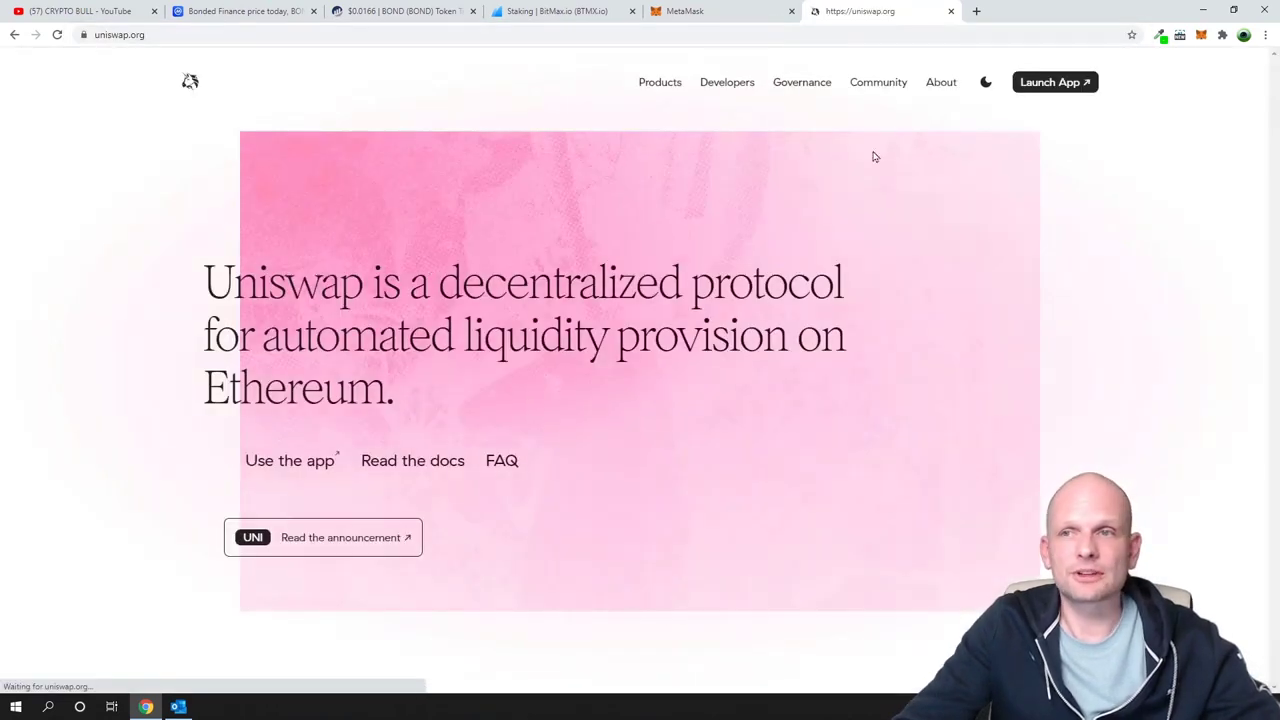
left_click(1055, 82)
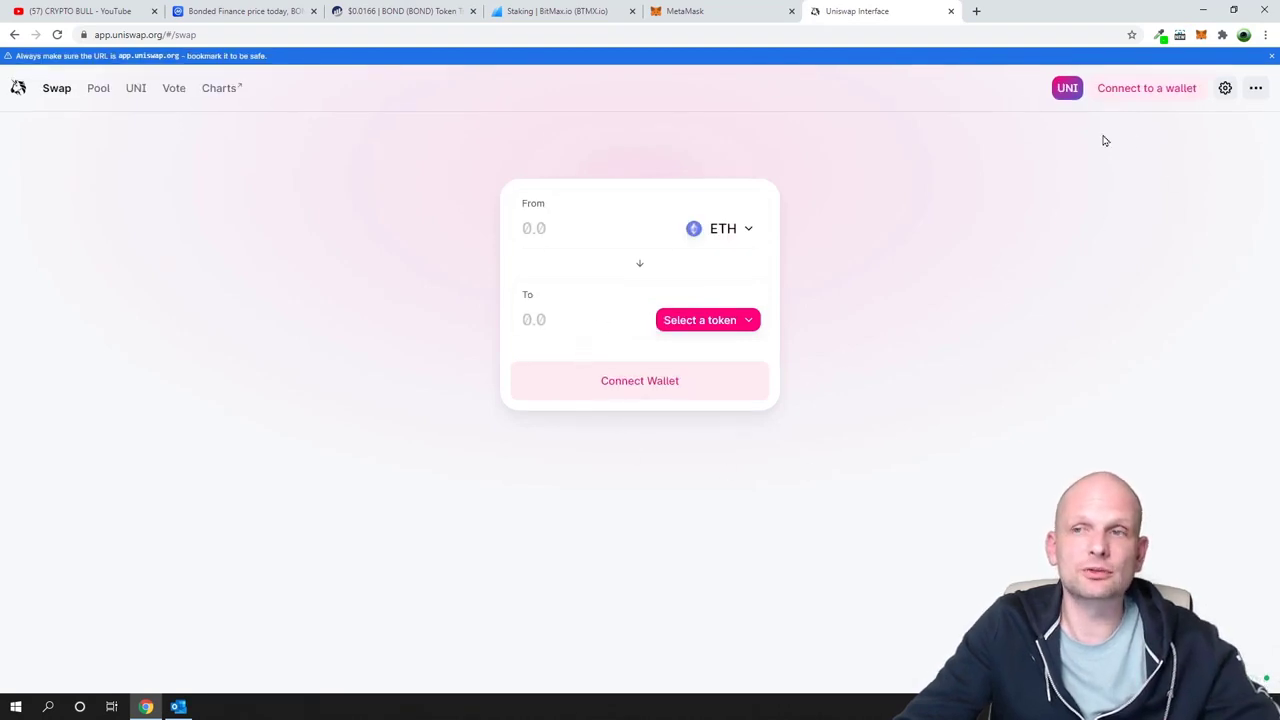
Connect MetaMask's Account 1 to Uniswap as the wallet
left_click(1147, 90)
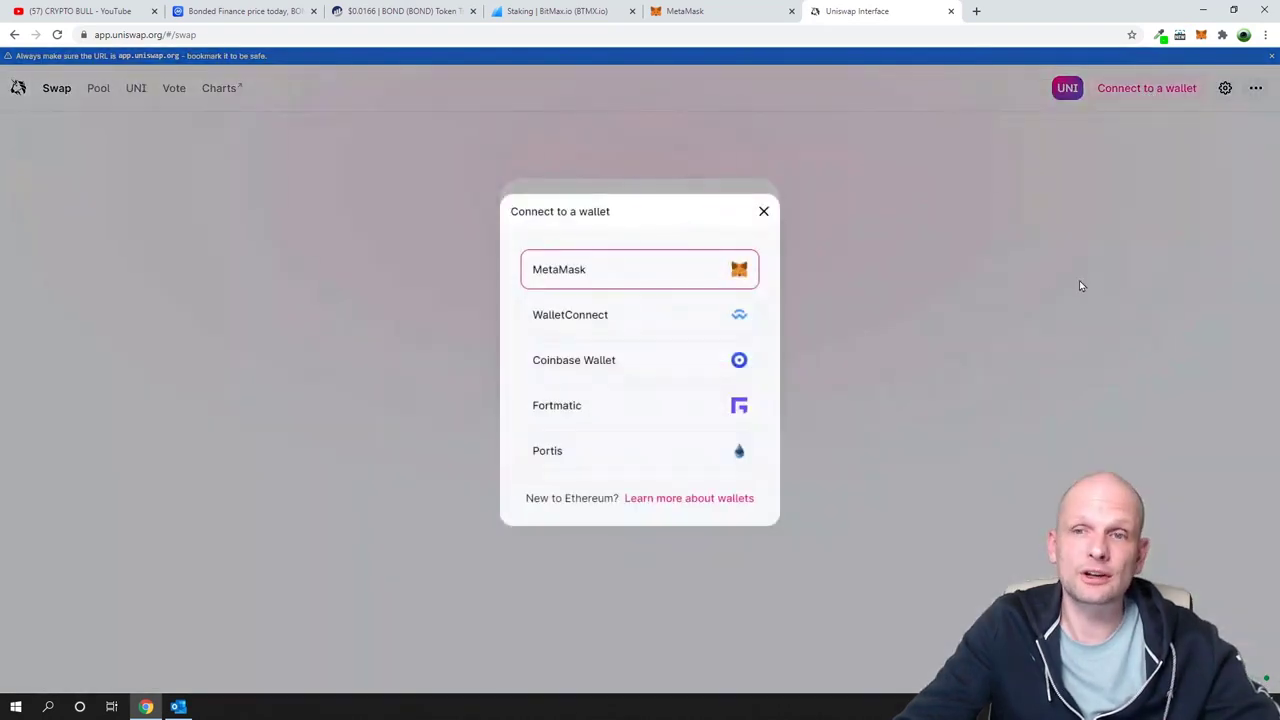
left_click(567, 271)
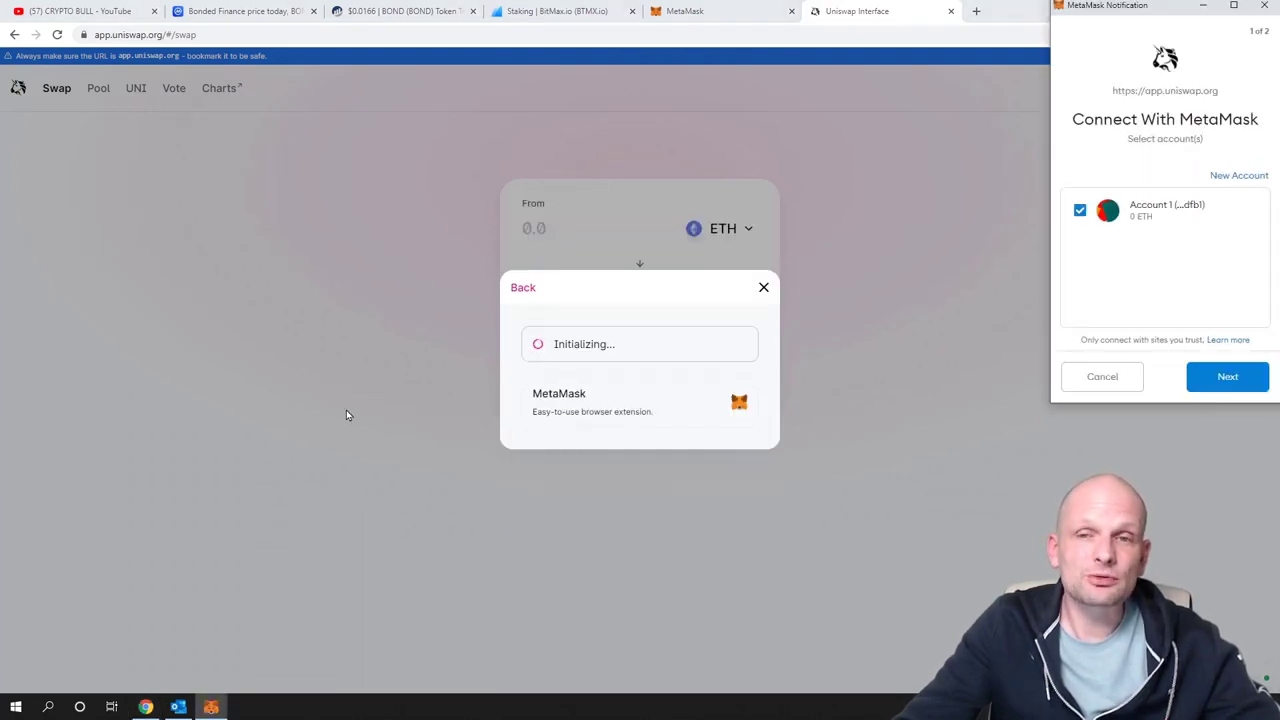
left_click(1227, 376)
left_click(1226, 379)
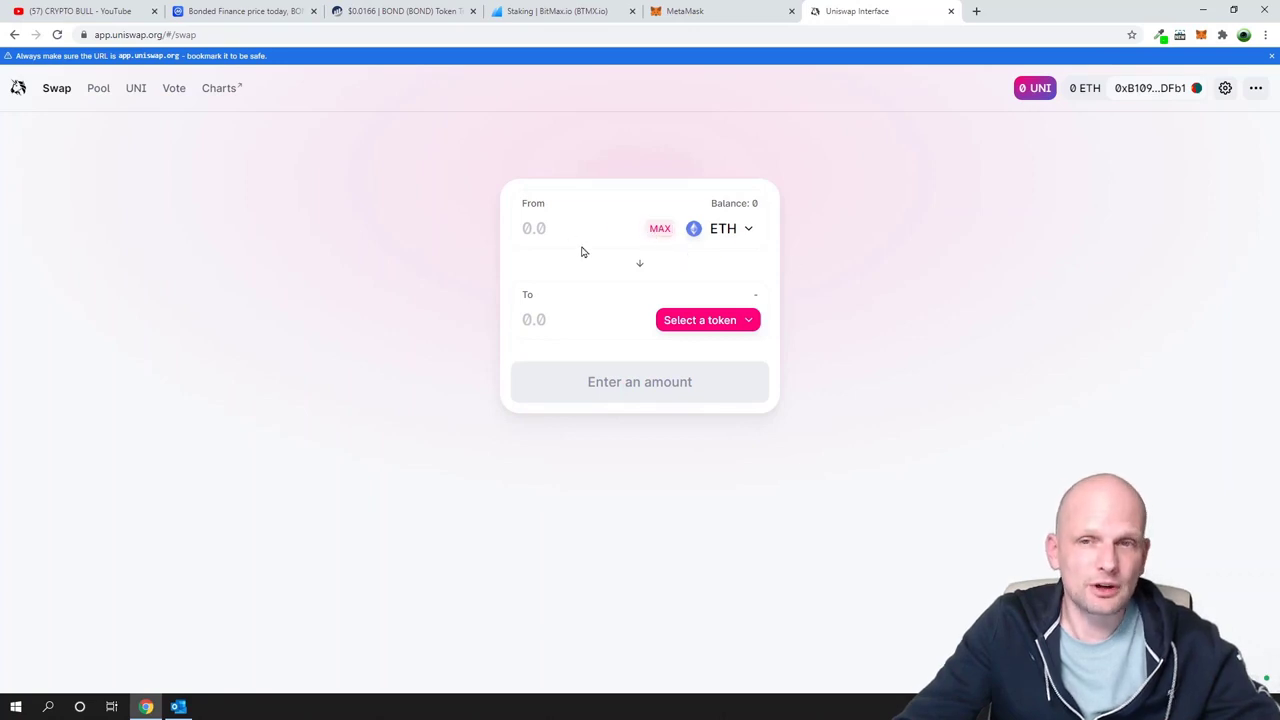
Set the Uniswap swap to exchange ANT for AMPL
left_click(740, 230)
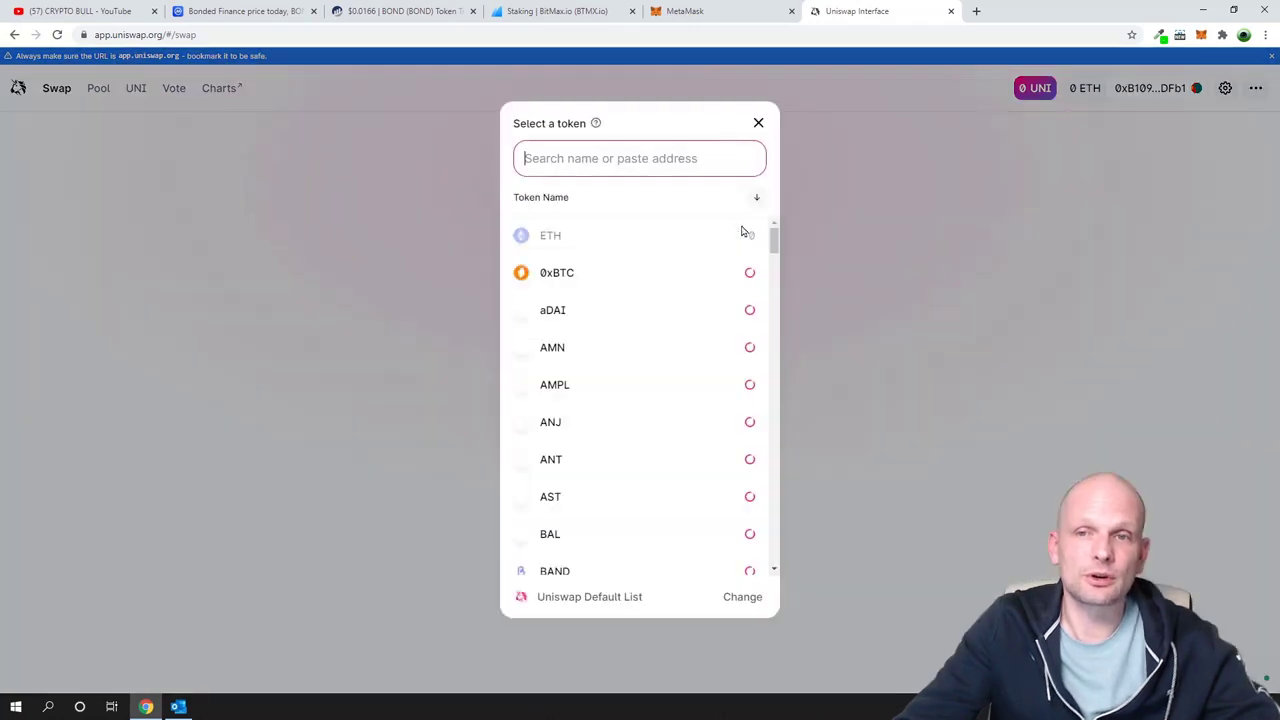
left_click(550, 459)
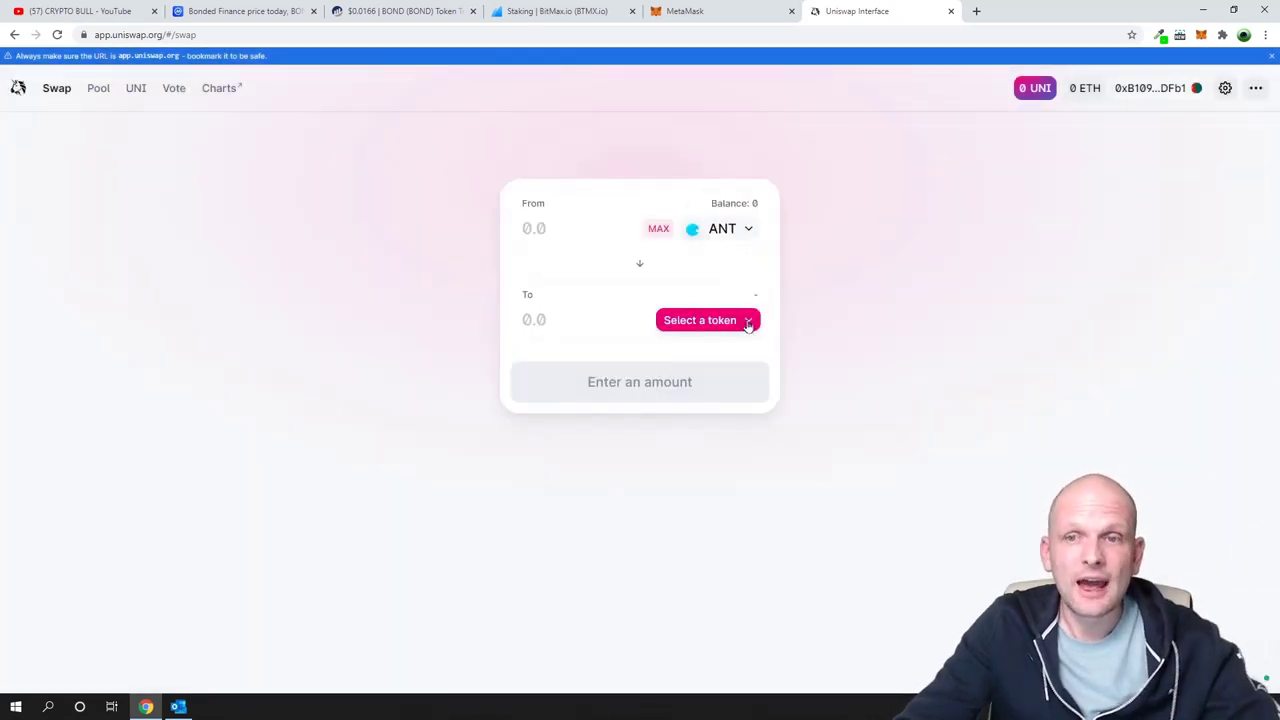
left_click(727, 332)
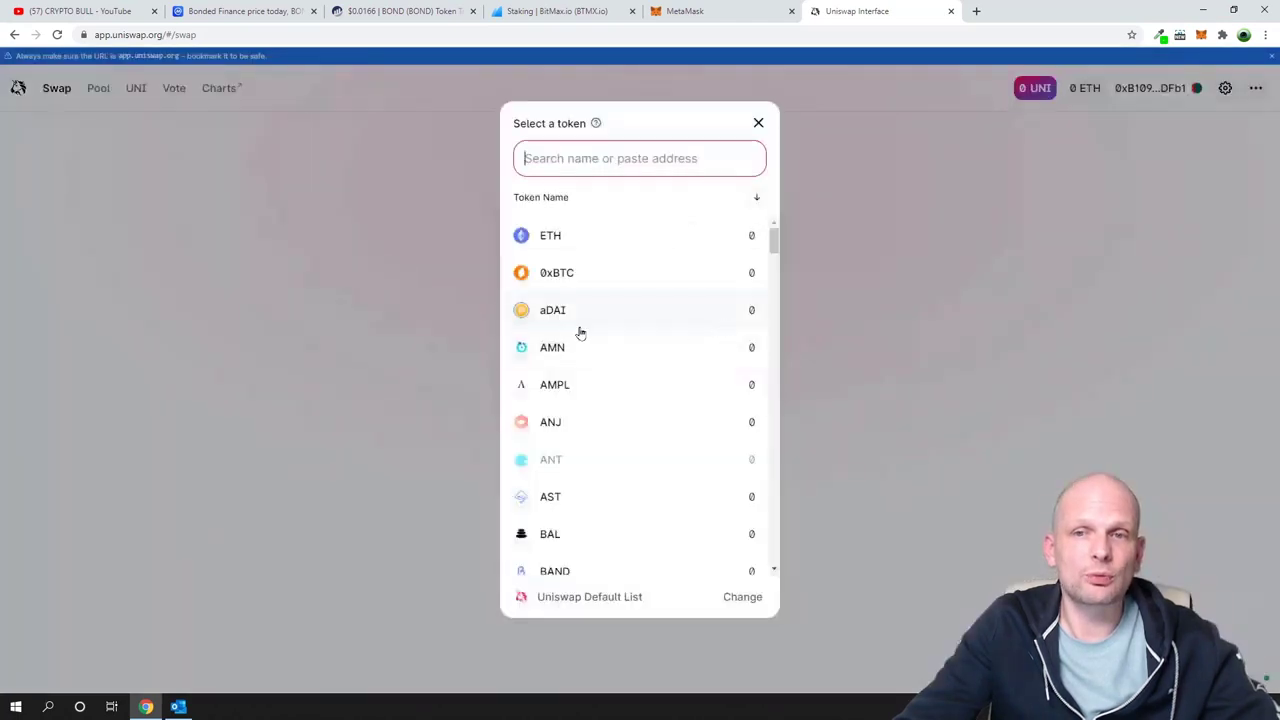
left_click(763, 384)
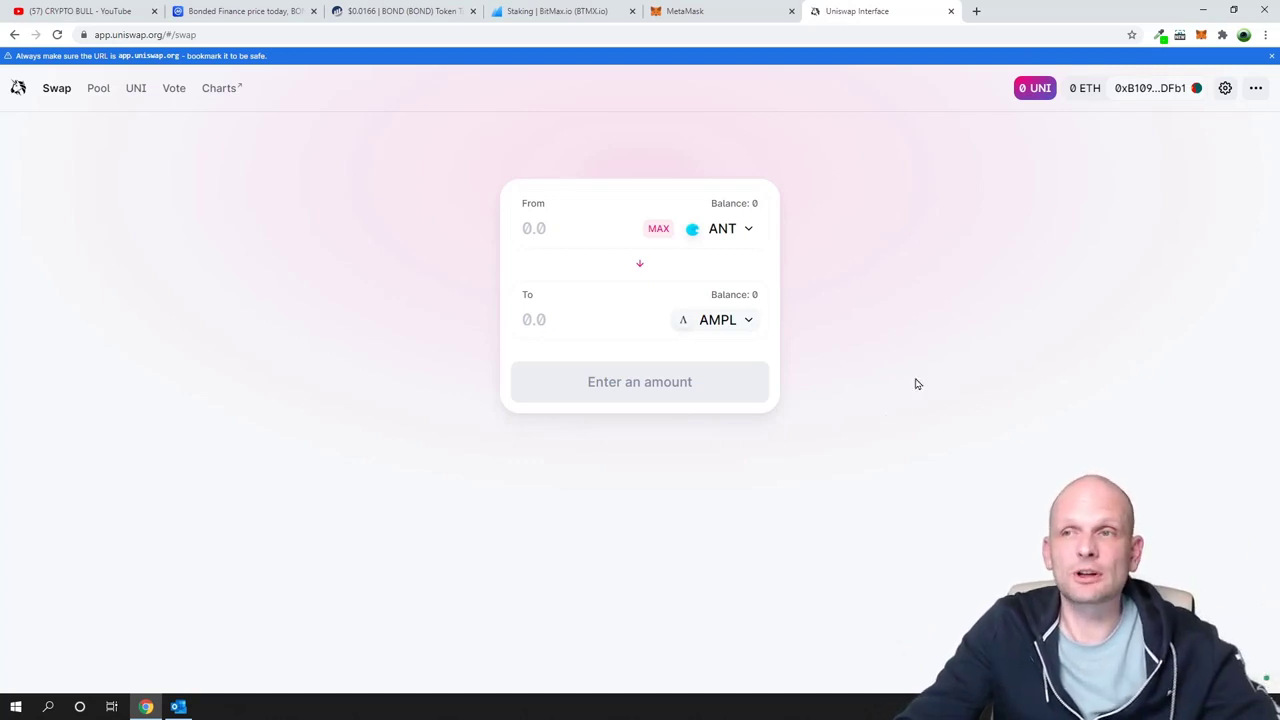
Return to the MetaMask account page, examine Account 1's assets and options in the extension popup, and close the popup
left_click(731, 12)
left_click(1202, 36)
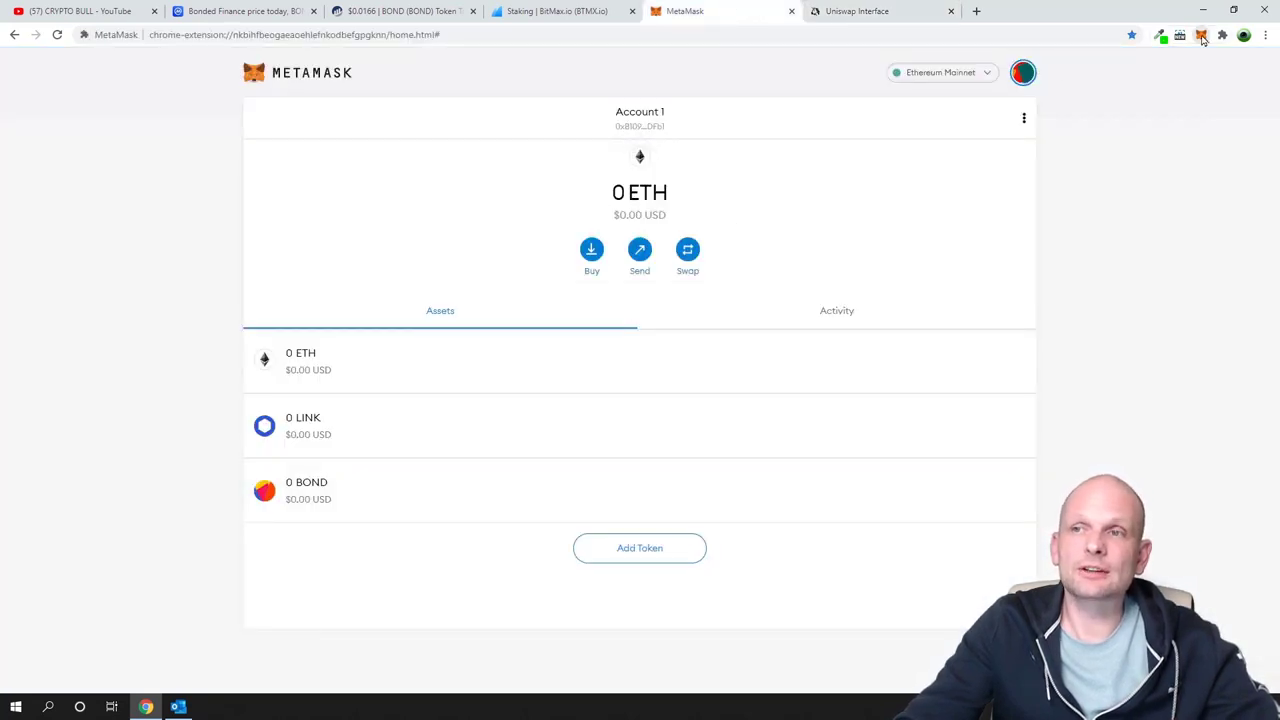
left_click(1202, 36)
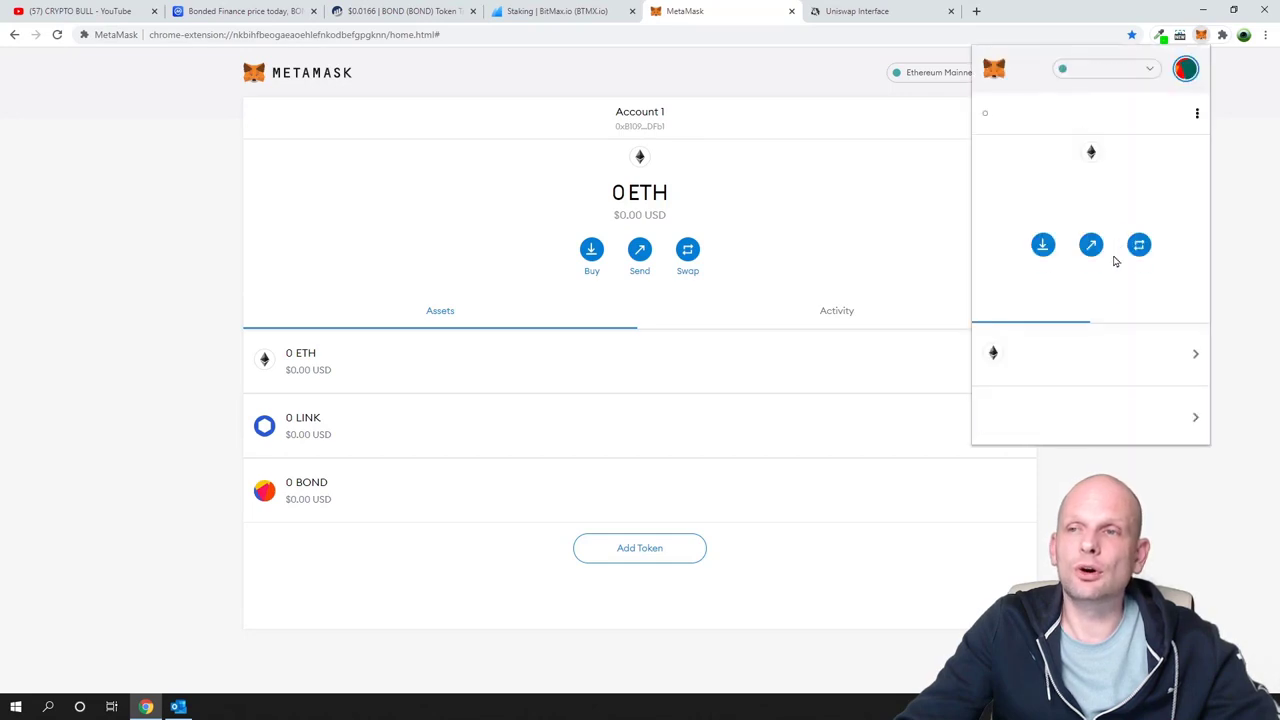
scroll(1085, 370, "down", 2)
scroll(1073, 392, "up", 2)
scroll(1060, 380, "down", 3)
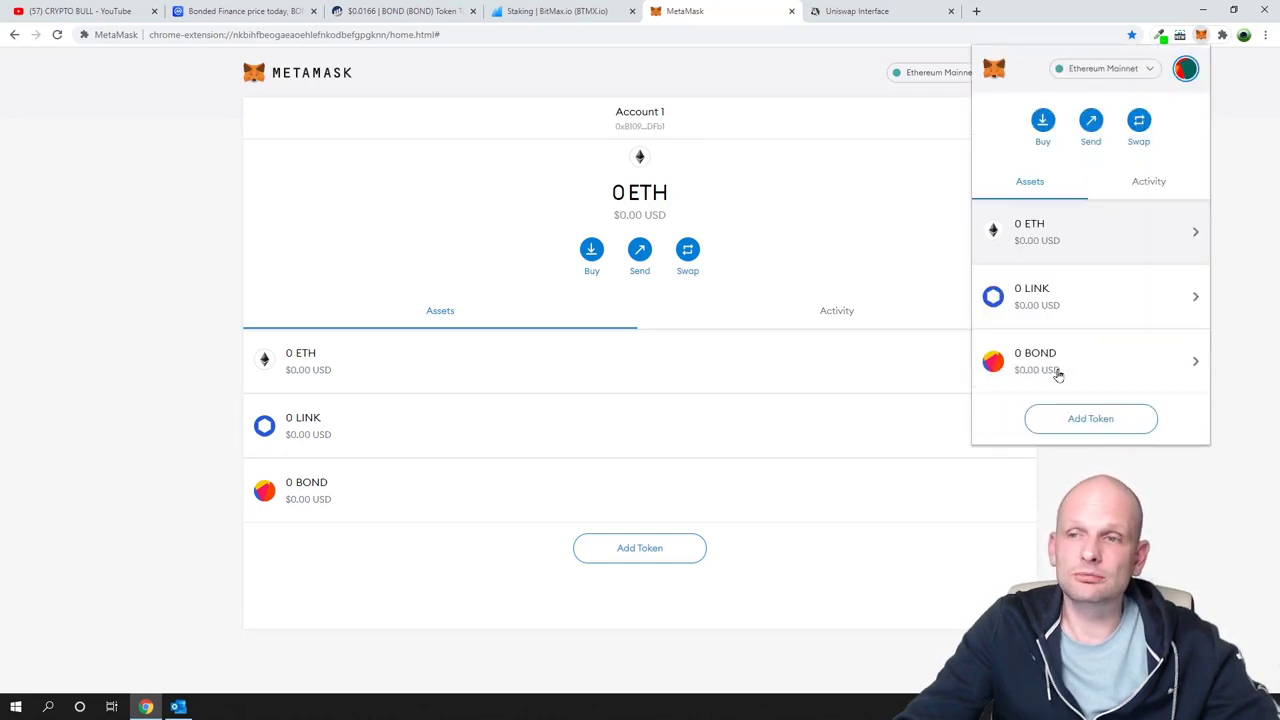
scroll(1055, 372, "up", 3)
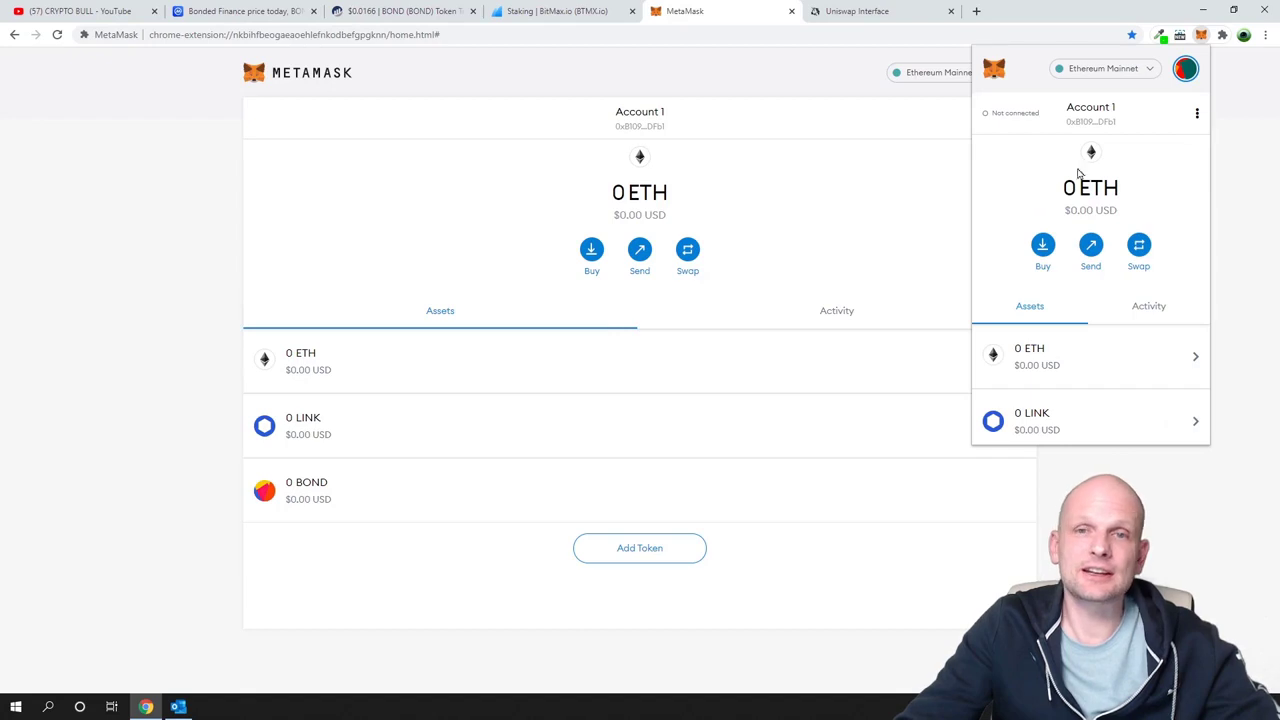
left_click(1196, 117)
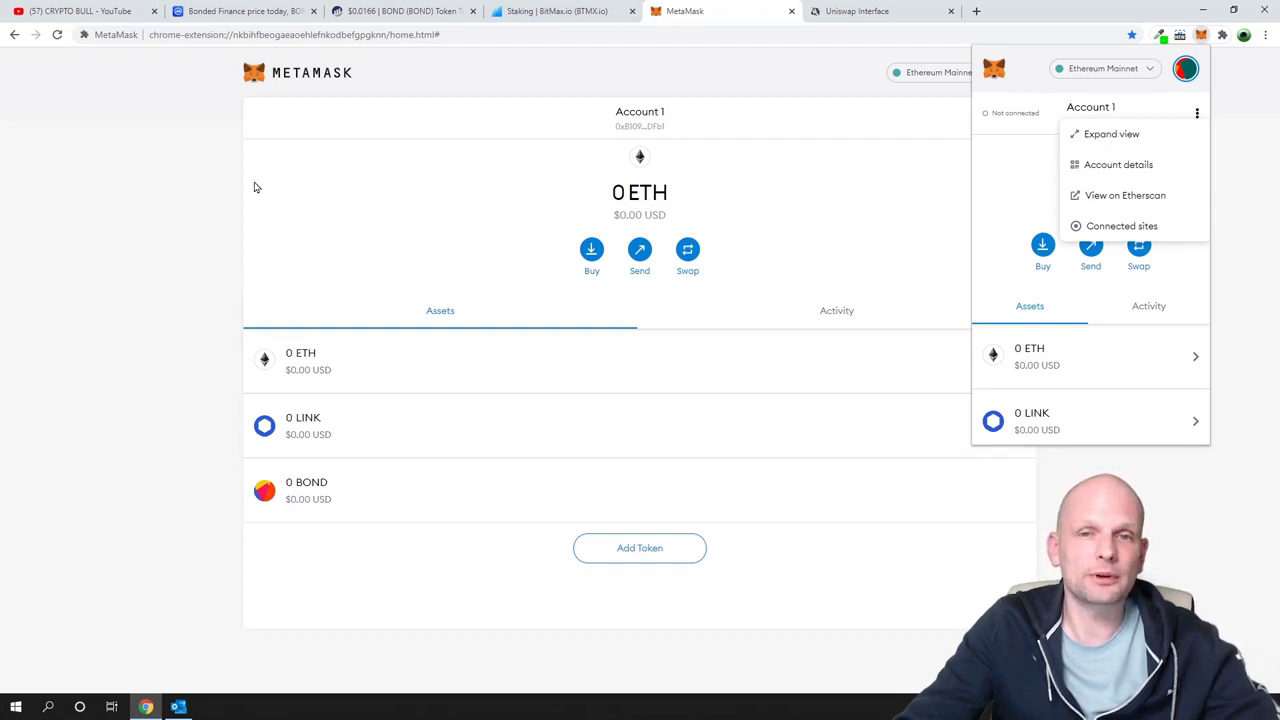
left_click(576, 257)
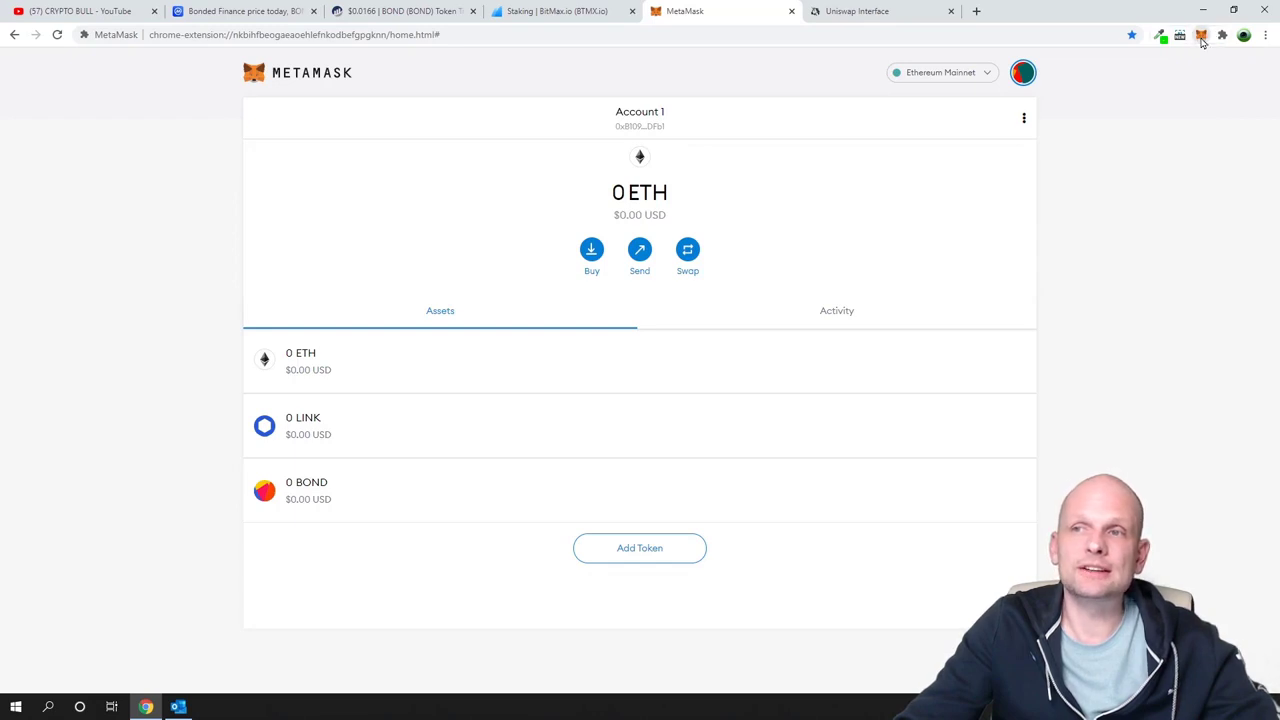
Reopen the MetaMask extension popup and review Account 1's overview and token list
left_click(1201, 38)
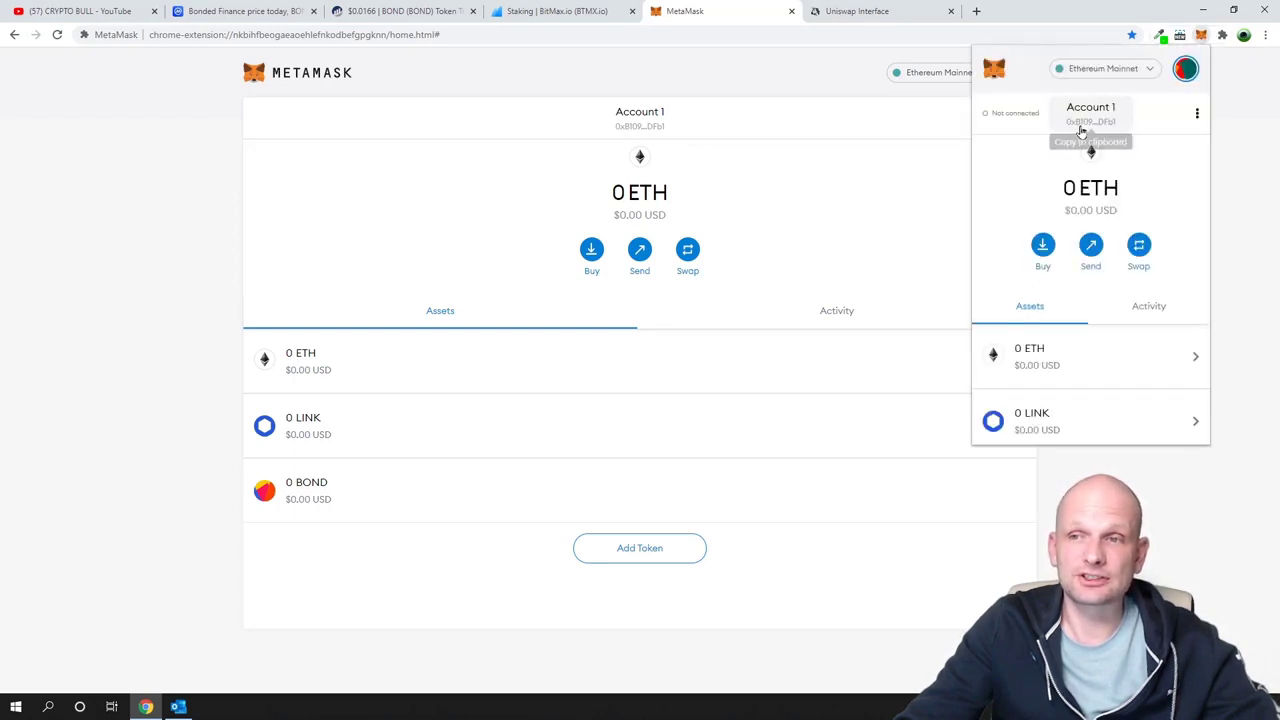
scroll(1087, 210, "down", 2)
scroll(1065, 289, "up", 2)
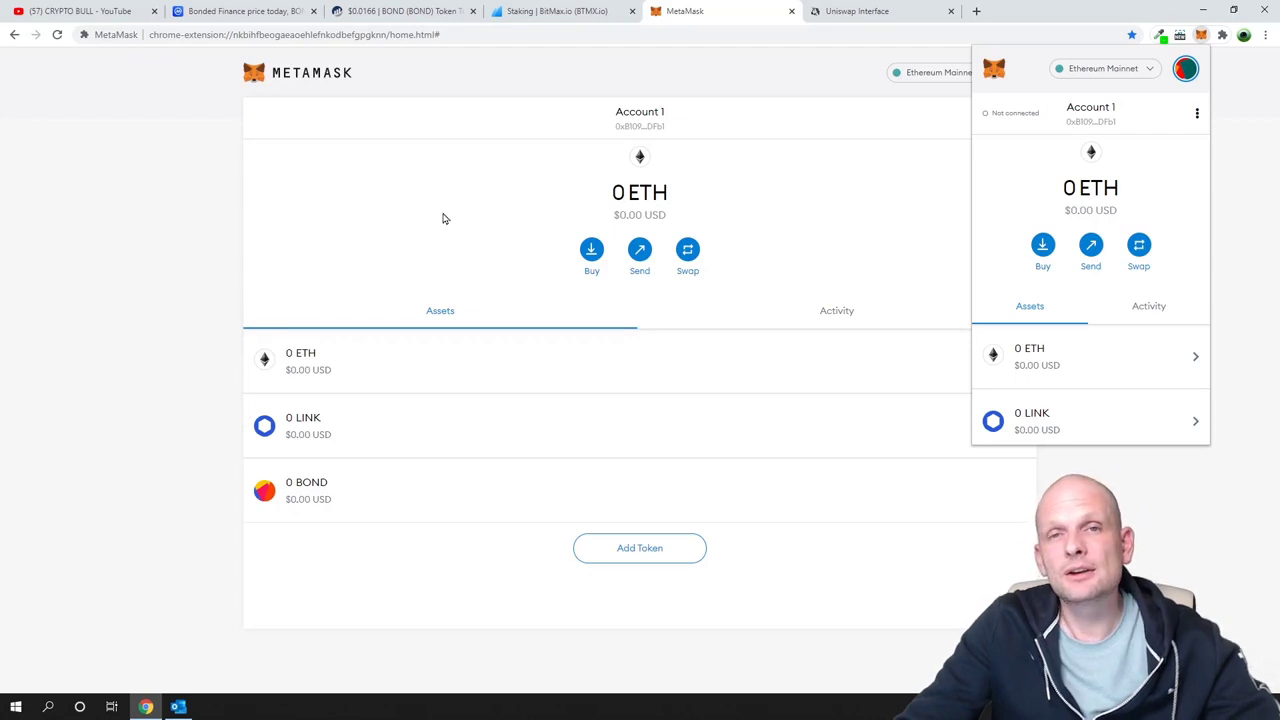
Leave the extension popup and open the swap form from the full-page Account 1 overview
left_click(690, 257)
left_click(690, 257)
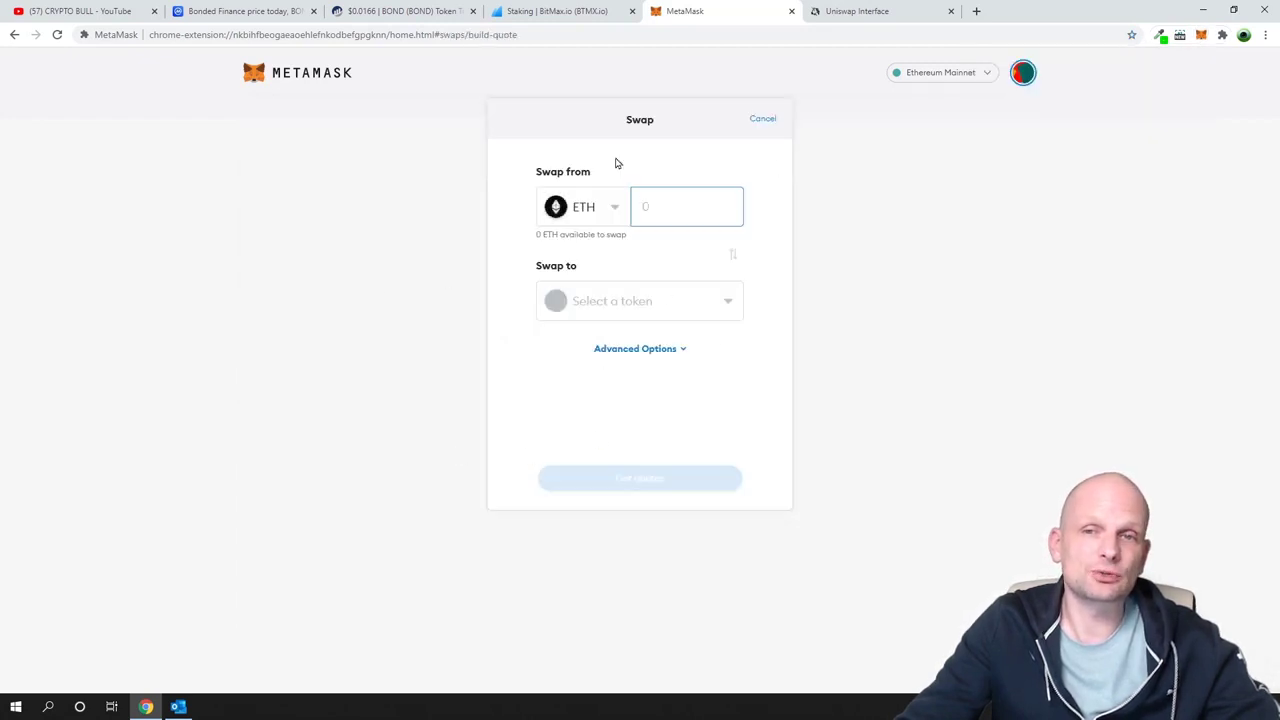